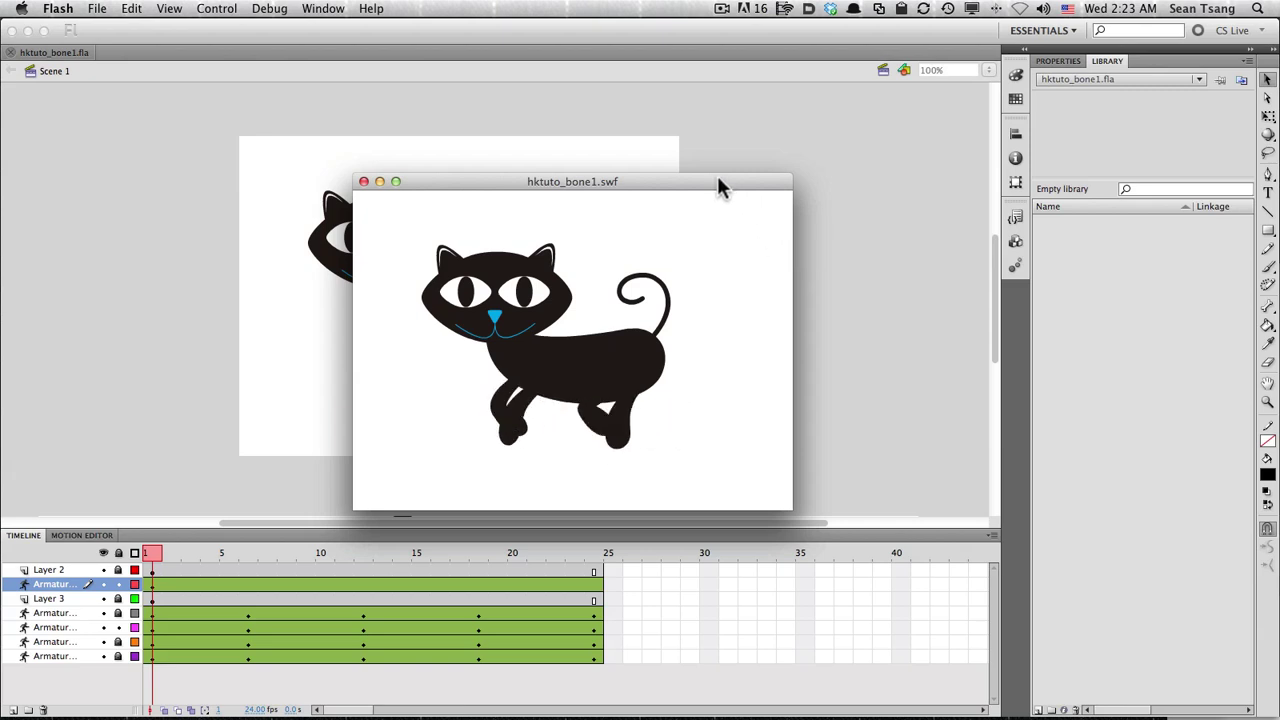
# Move the hktuto_bone1.swf walk-cycle preview aside, watch the cat walk, then close it
pyautogui.moveTo(716, 177); pyautogui.dragTo(653, 159)
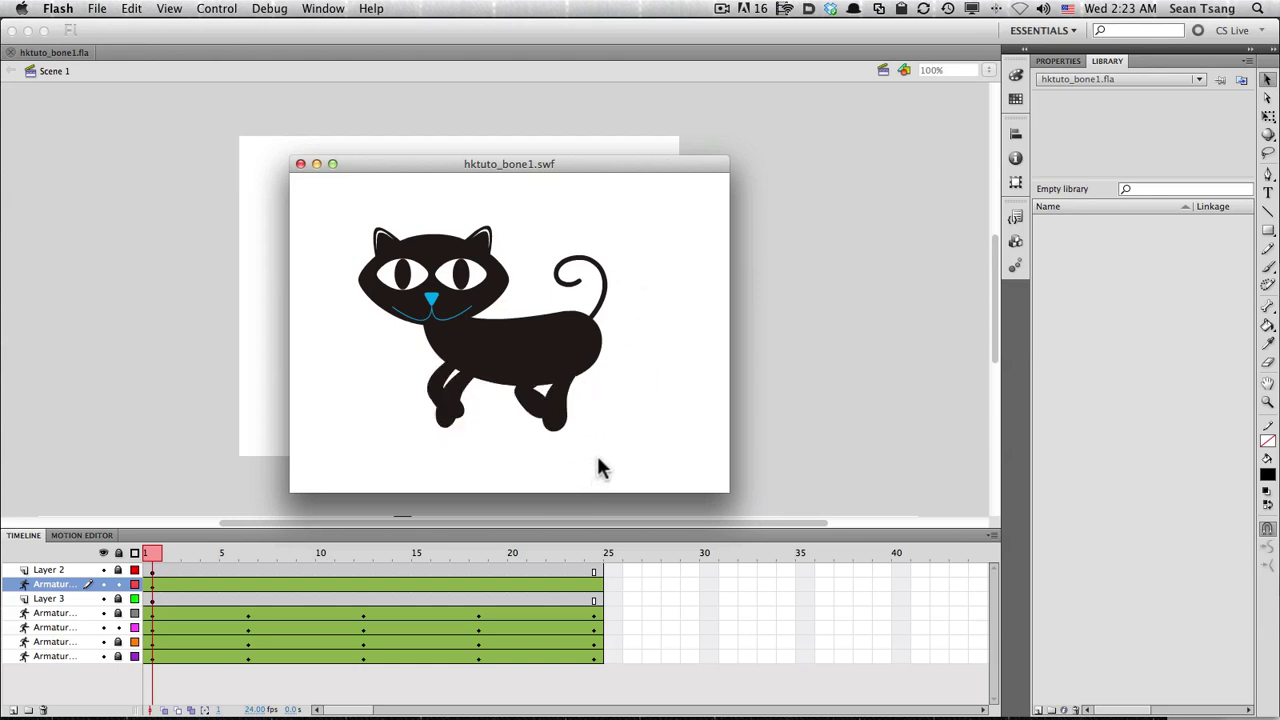
pyautogui.click(300, 164)
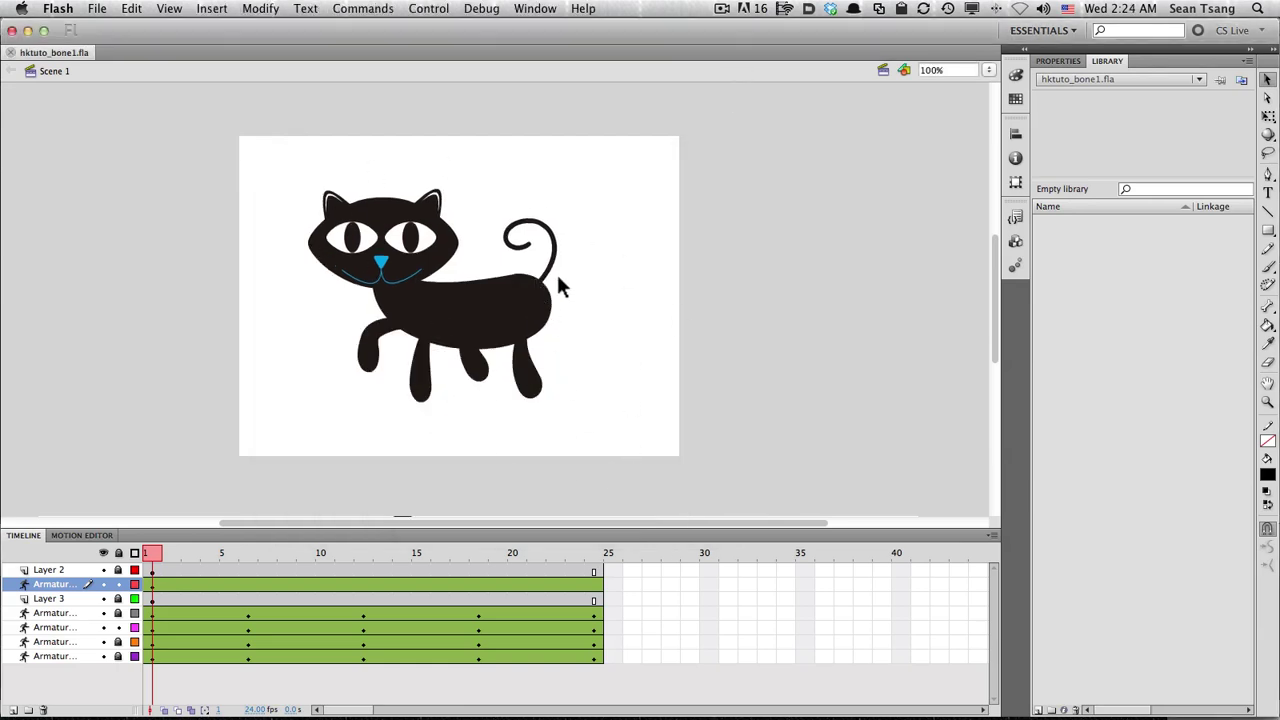
# In Illustrator, review the finished cat's layers, collapsing Layers 3–6, then go to Untitled-2
pyautogui.press('super+Tab')
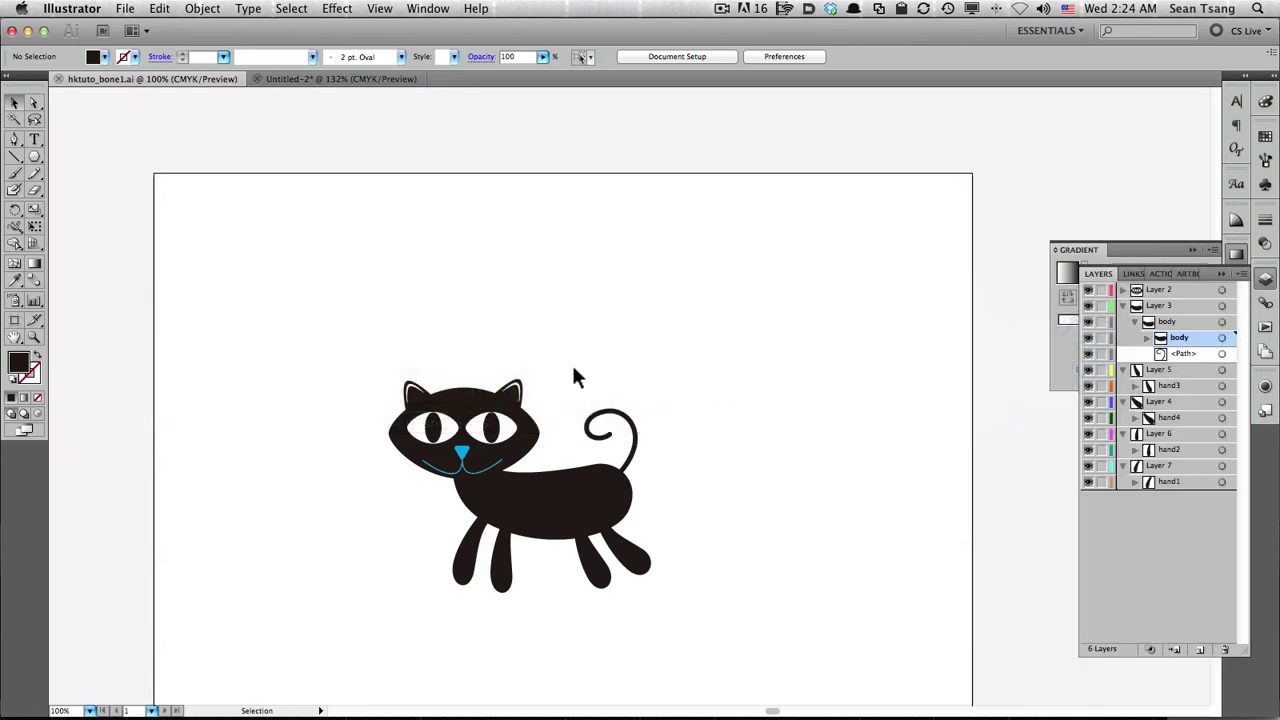
pyautogui.moveTo(523, 443); pyautogui.dragTo(566, 338)
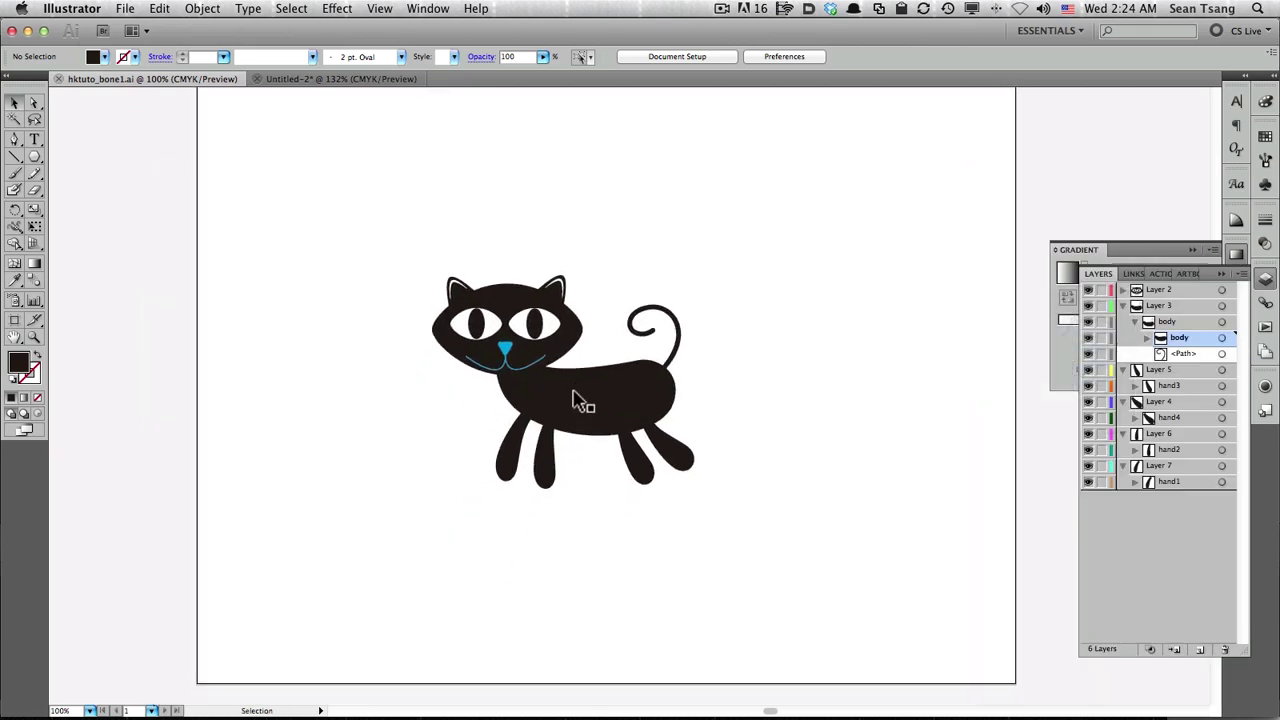
pyautogui.click(588, 398)
pyautogui.click(757, 365)
pyautogui.click(1123, 306)
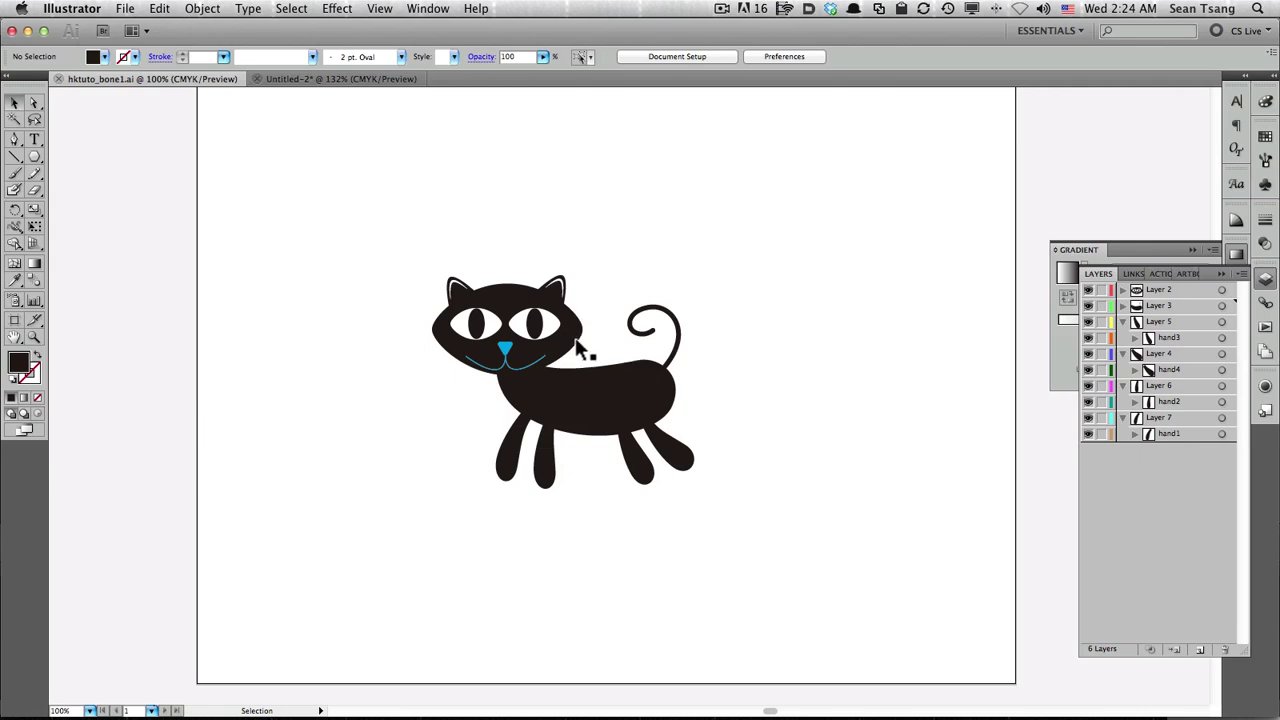
pyautogui.click(1122, 321)
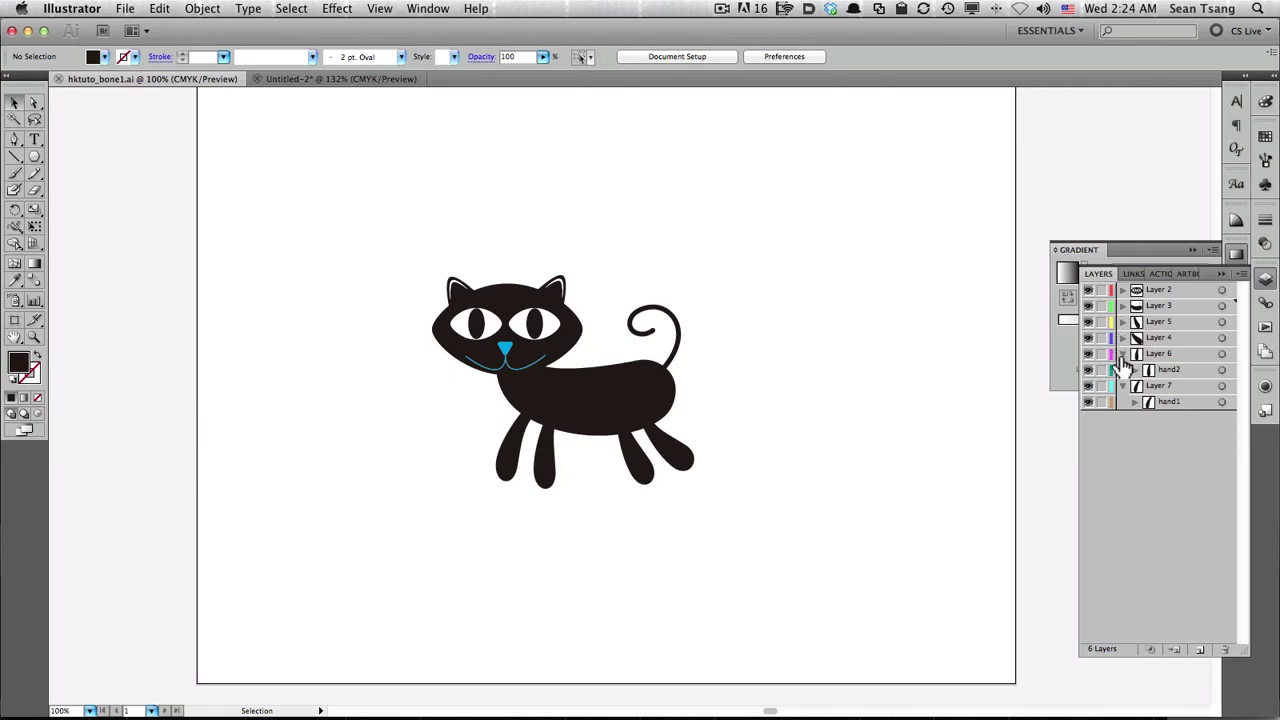
pyautogui.click(1122, 353)
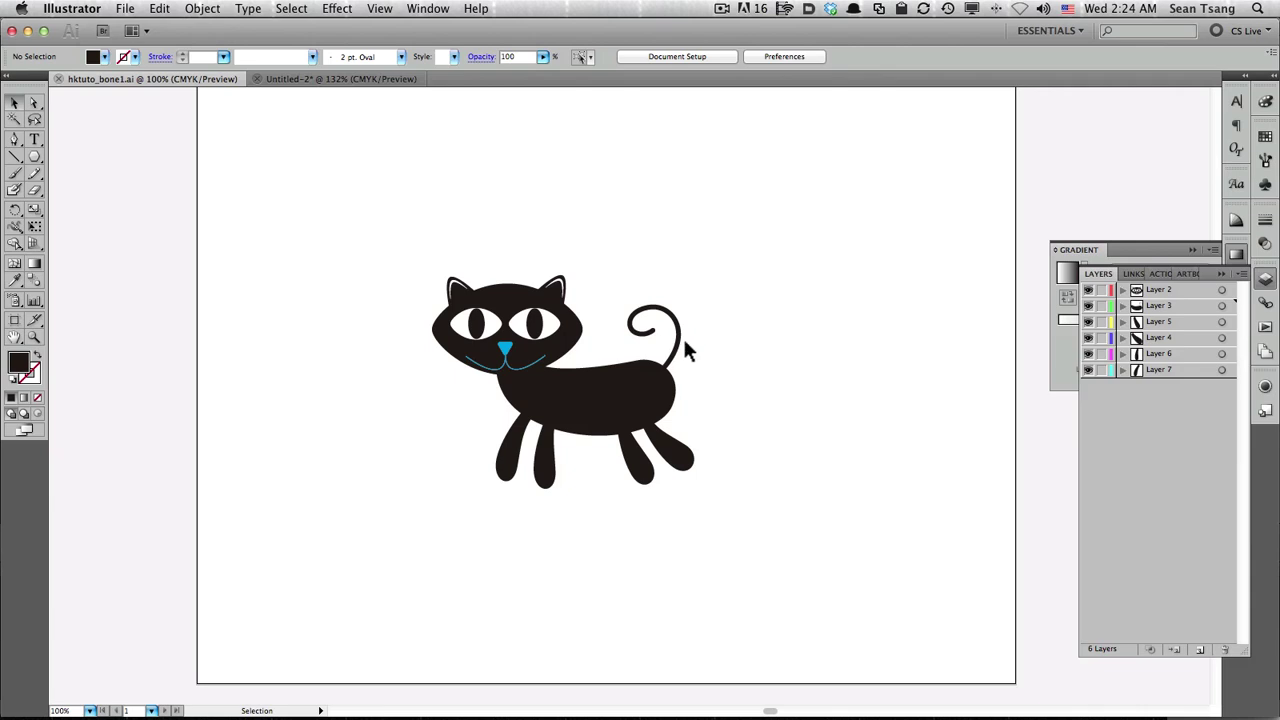
pyautogui.click(323, 80)
# Zoom in on the cat and move its head group onto a new Layer 2
pyautogui.click(669, 449)
pyautogui.press('super+1')
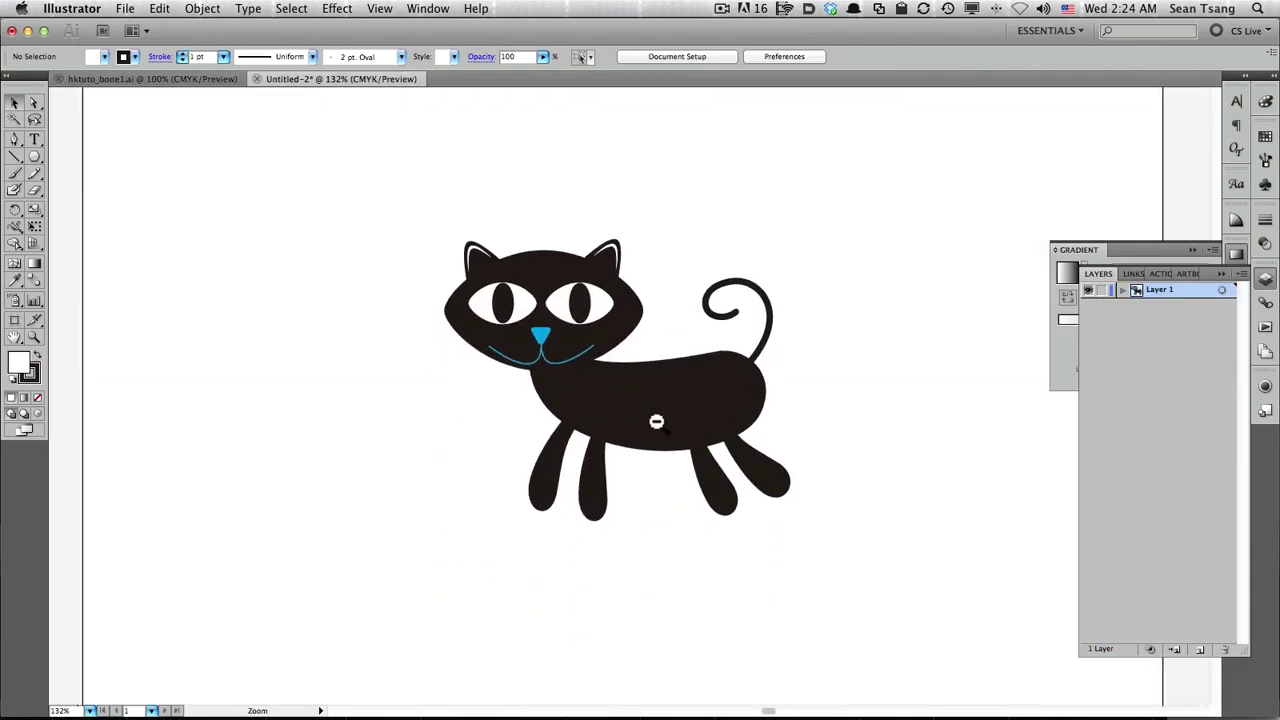
pyautogui.press('super+space')
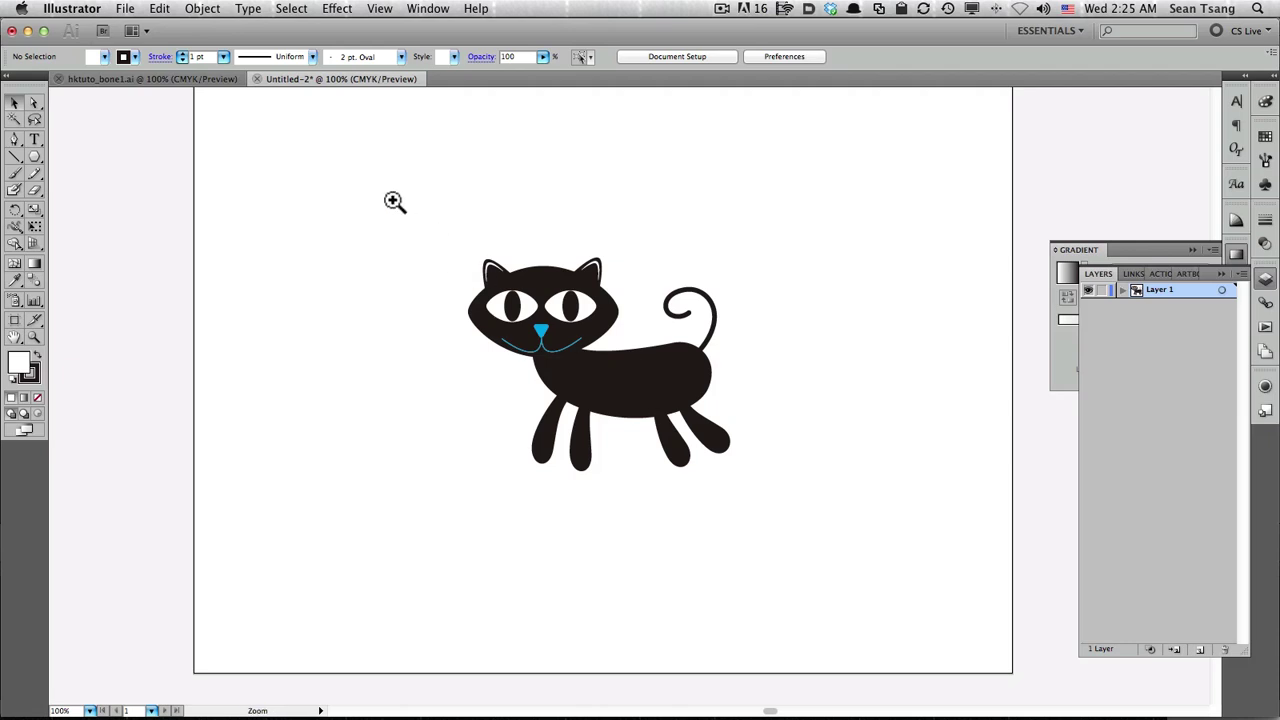
pyautogui.moveTo(392, 200); pyautogui.dragTo(849, 586)
pyautogui.moveTo(633, 337); pyautogui.dragTo(613, 373)
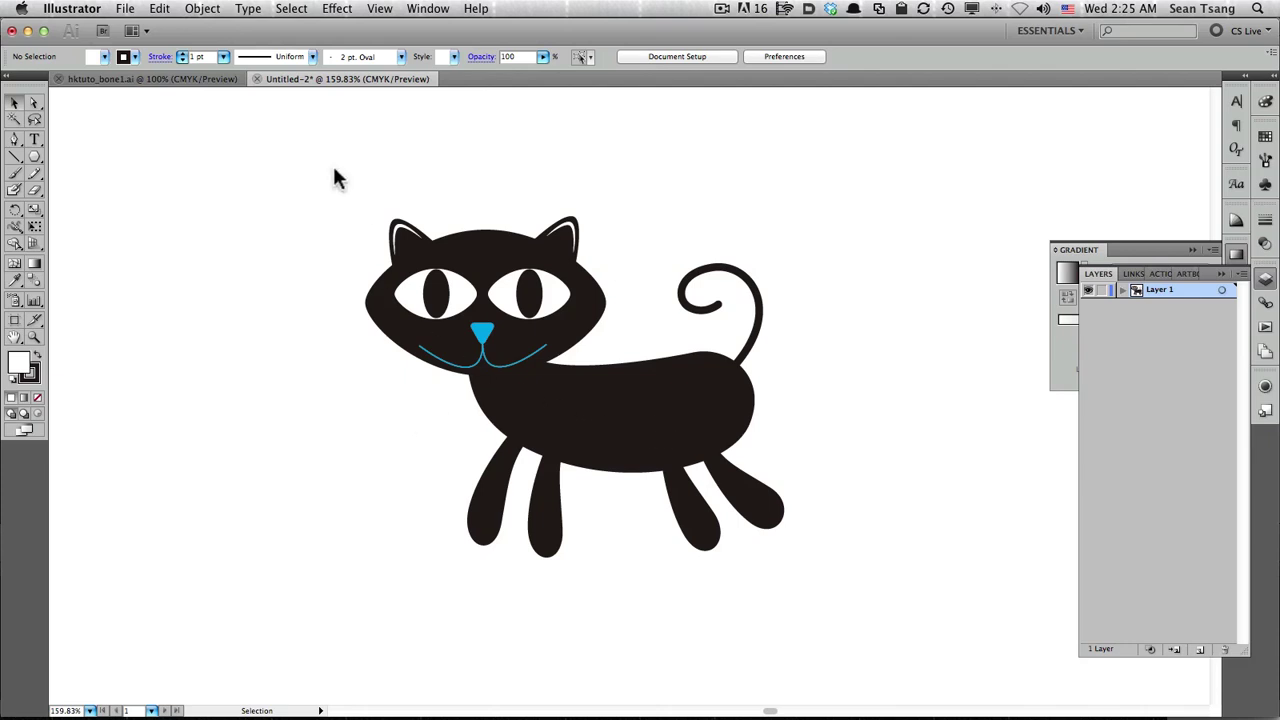
pyautogui.moveTo(333, 166); pyautogui.dragTo(612, 412)
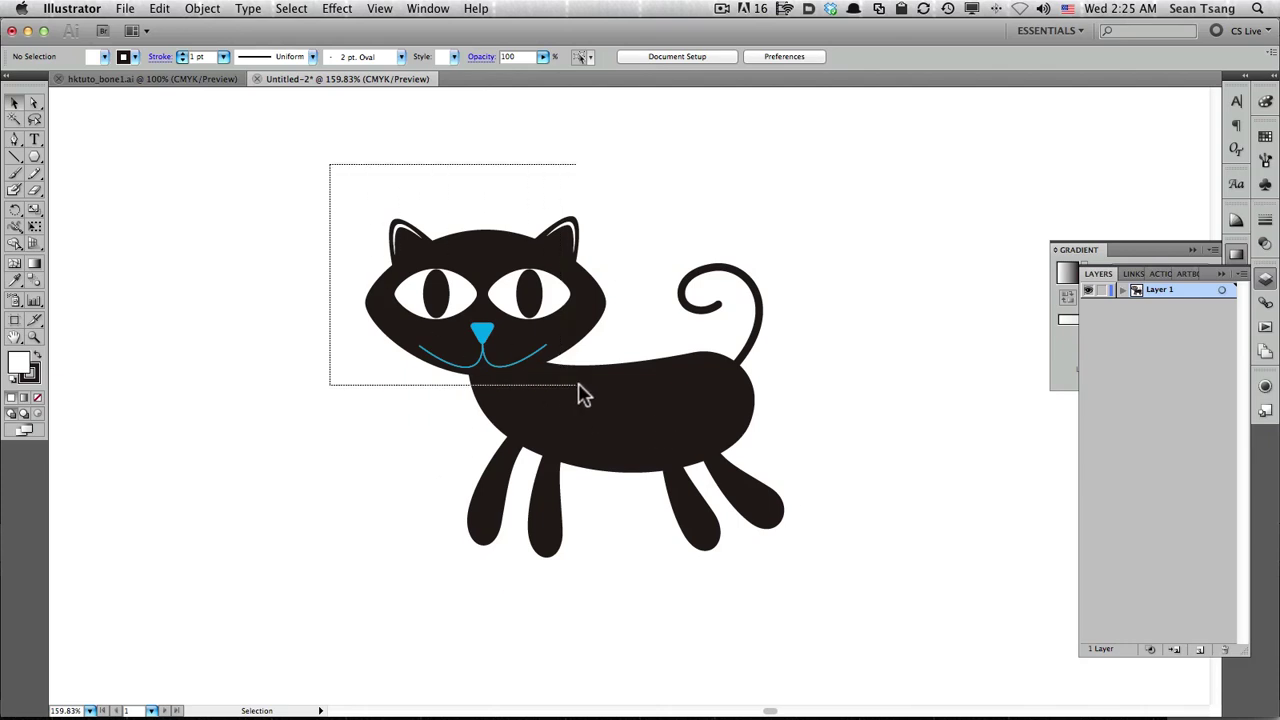
pyautogui.keyDown('shift'); pyautogui.click(640, 418); pyautogui.keyUp('shift')
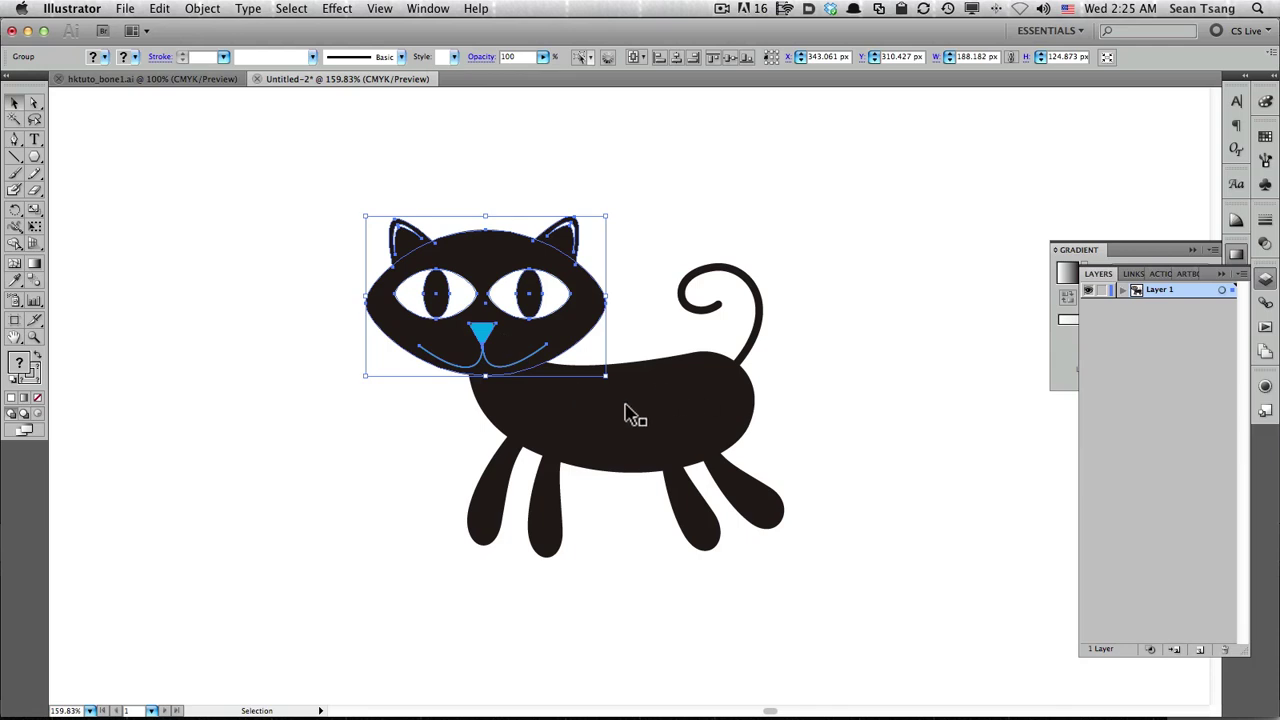
pyautogui.click(1199, 650)
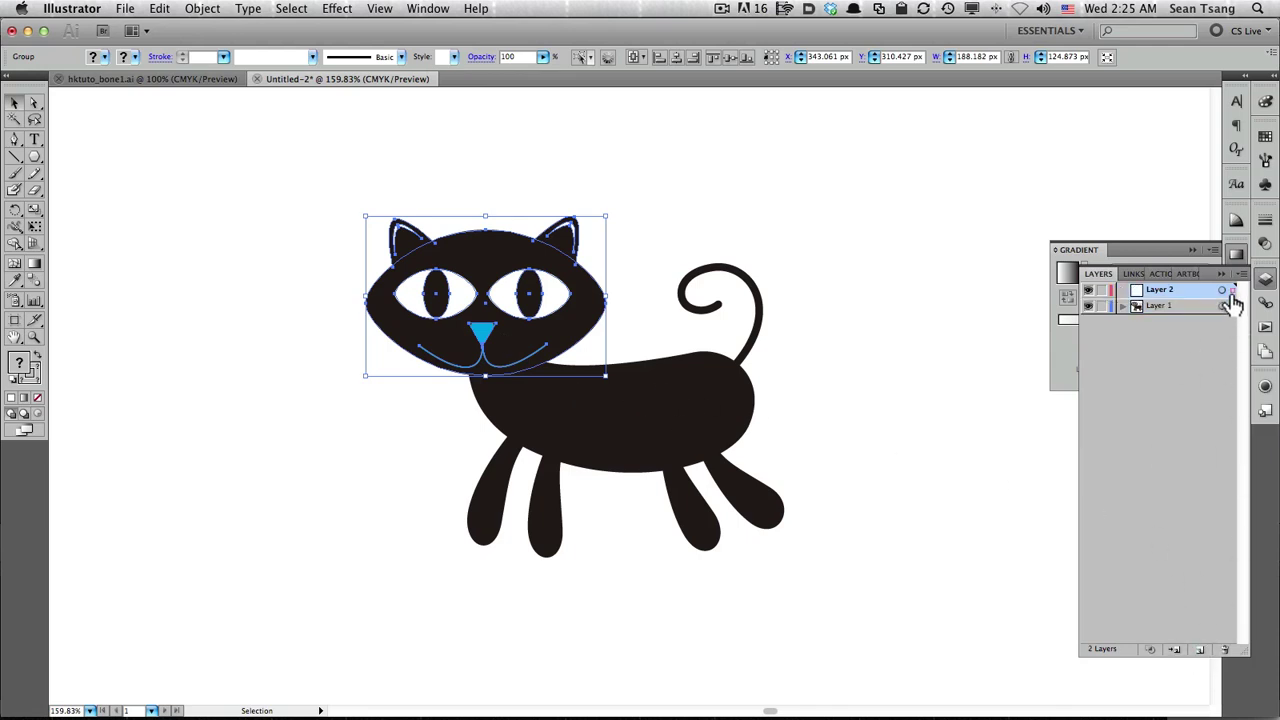
pyautogui.moveTo(1232, 306); pyautogui.dragTo(1232, 289)
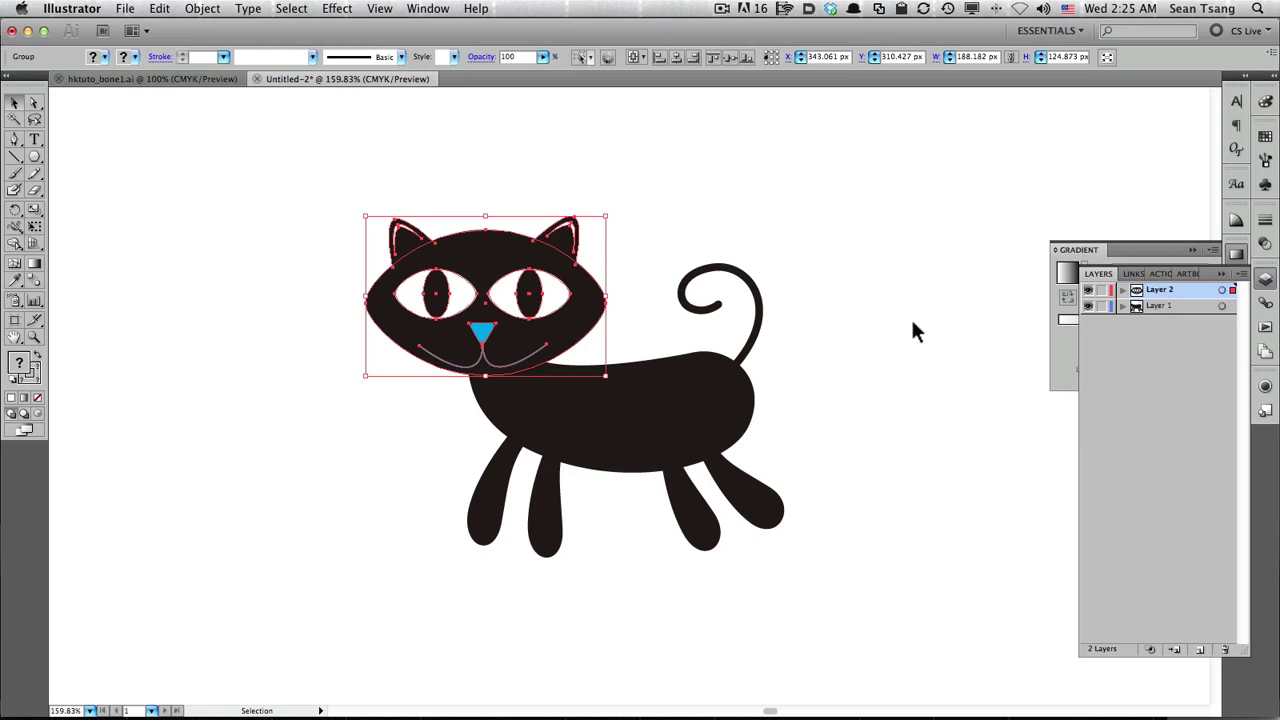
# Add Layer 3 below Layer 2 and move the cat's body and tail onto it
pyautogui.click(1199, 650)
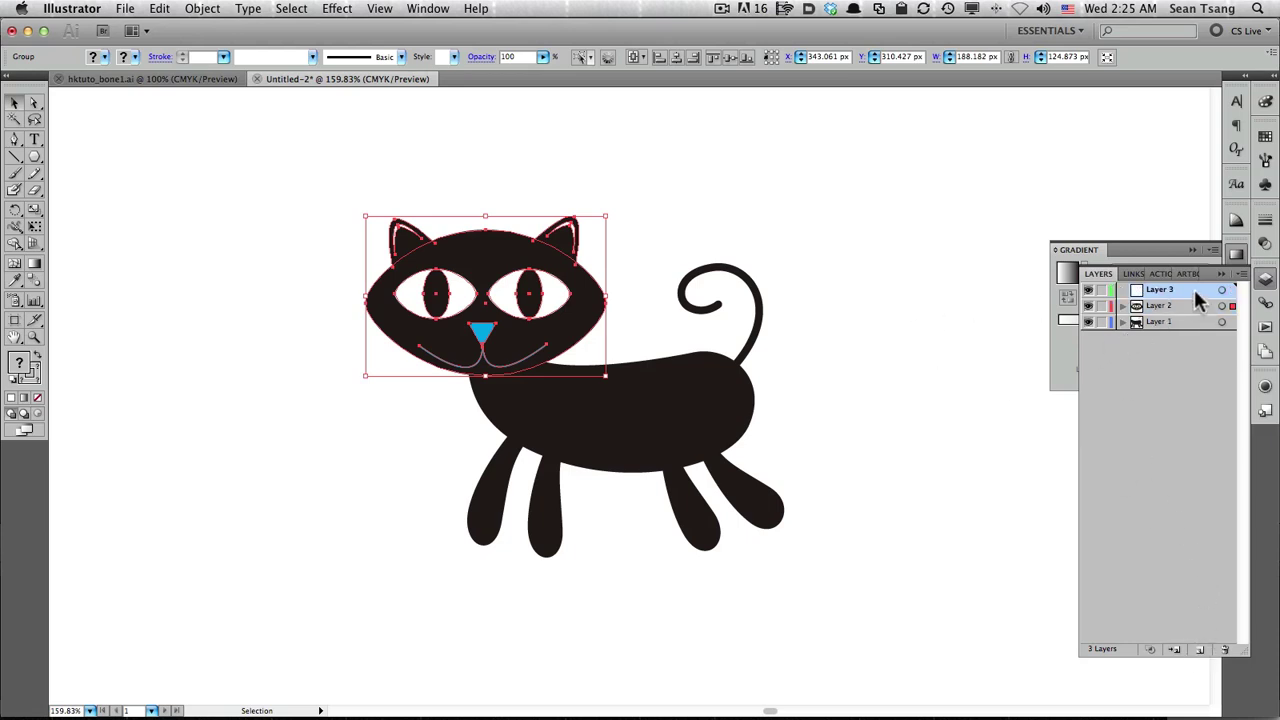
pyautogui.moveTo(1160, 306); pyautogui.dragTo(1160, 285)
pyautogui.click(680, 424)
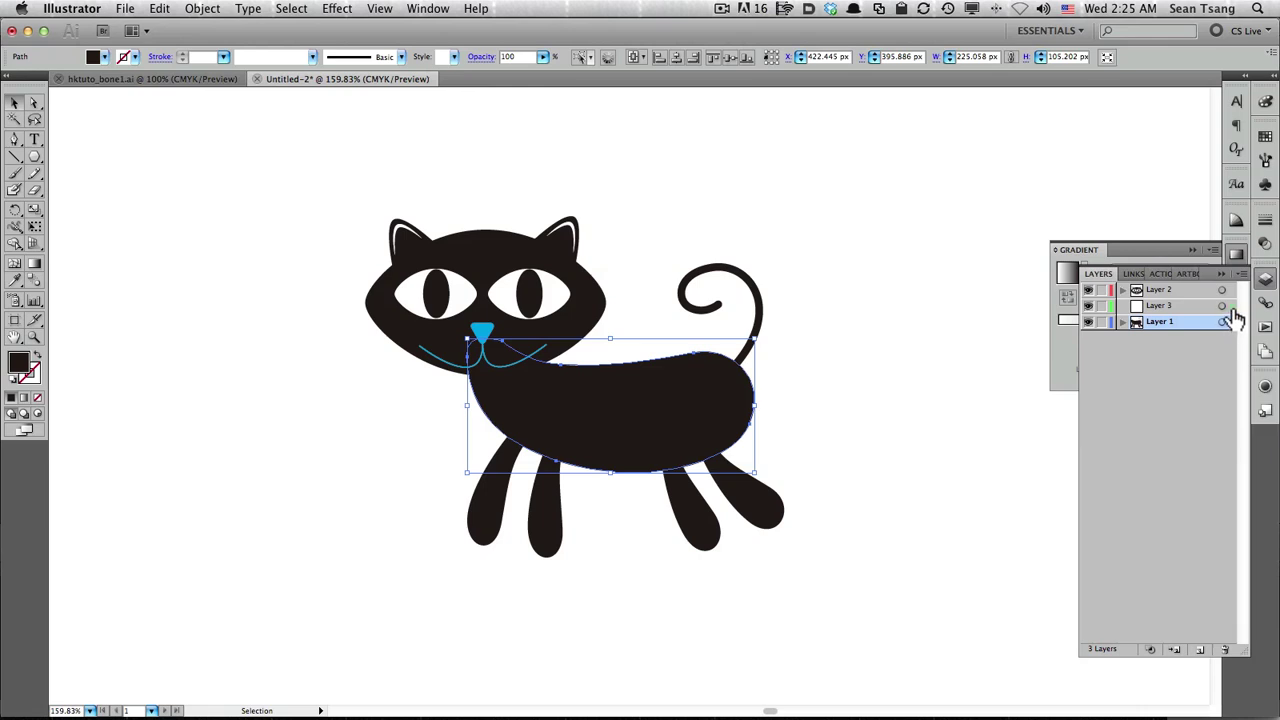
pyautogui.moveTo(1232, 321); pyautogui.dragTo(1232, 305)
pyautogui.click(775, 305)
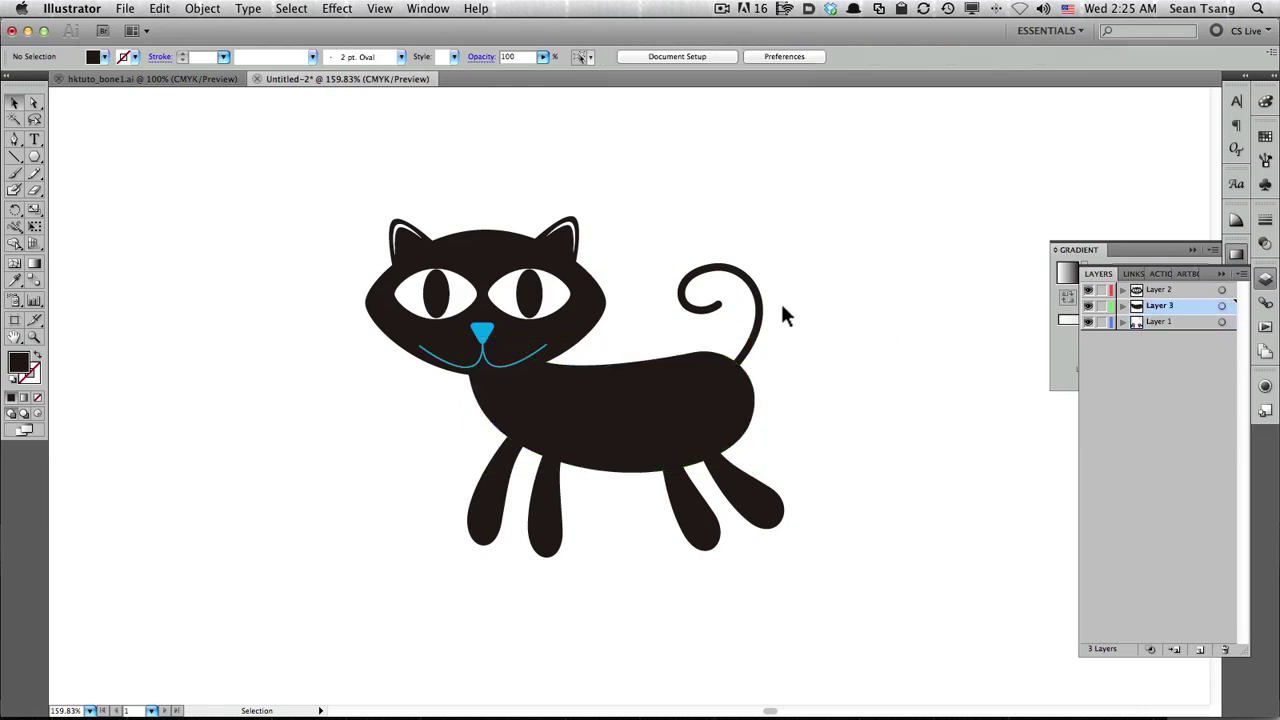
pyautogui.moveTo(1230, 321); pyautogui.dragTo(1221, 305)
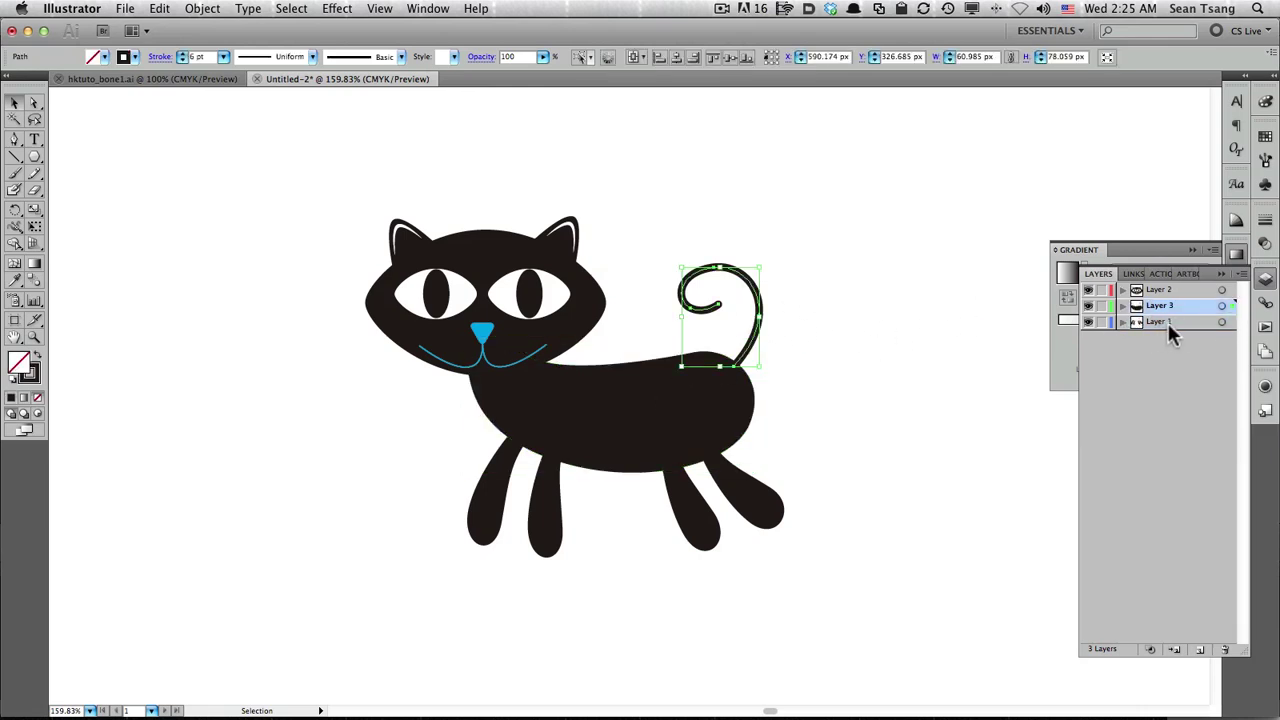
# Move the front-left leg onto new Layer 4, and add Layer 5 for the other front leg
pyautogui.click(1168, 323)
pyautogui.click(1204, 652)
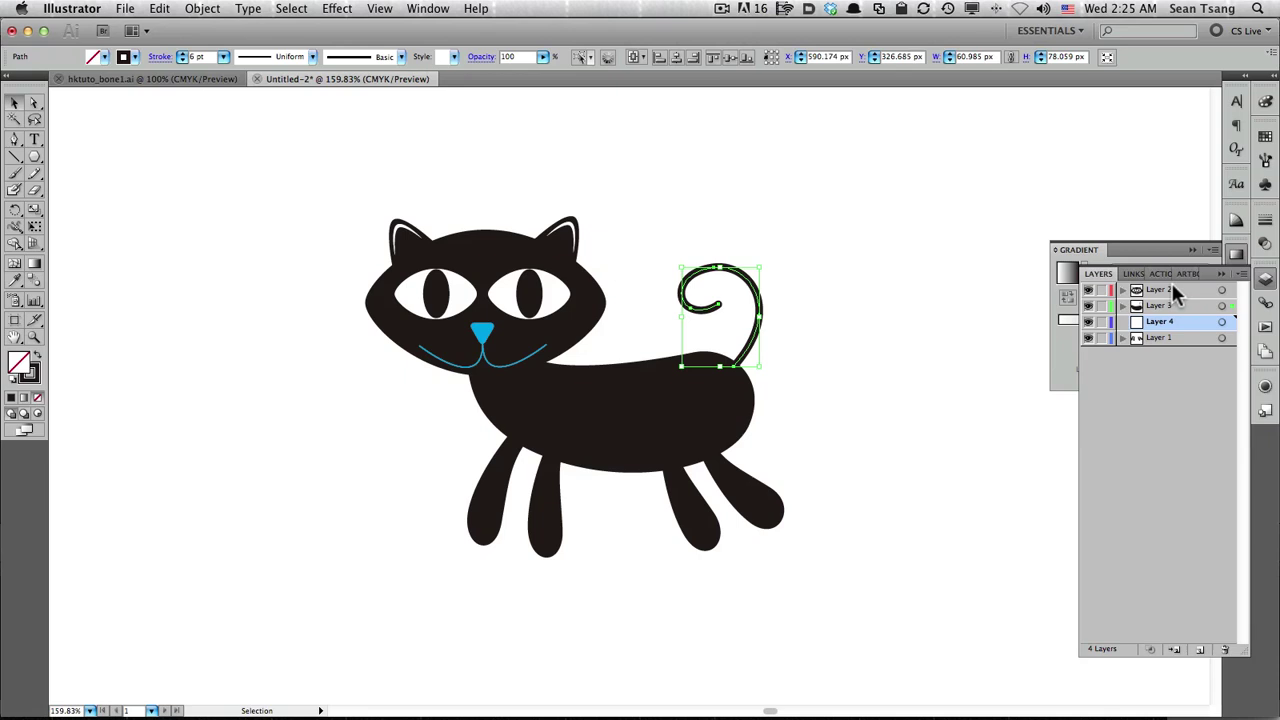
pyautogui.click(491, 500)
pyautogui.moveTo(1232, 338)
pyautogui.mouseDown()
pyautogui.moveTo(1232, 322)
pyautogui.moveTo(1172, 346)
pyautogui.moveTo(1232, 338)
pyautogui.mouseUp()
pyautogui.click(1199, 649)
pyautogui.click(548, 485)
# Move the two back legs onto new Layers 6 and 7, then delete empty Layer 1
pyautogui.click(1200, 649)
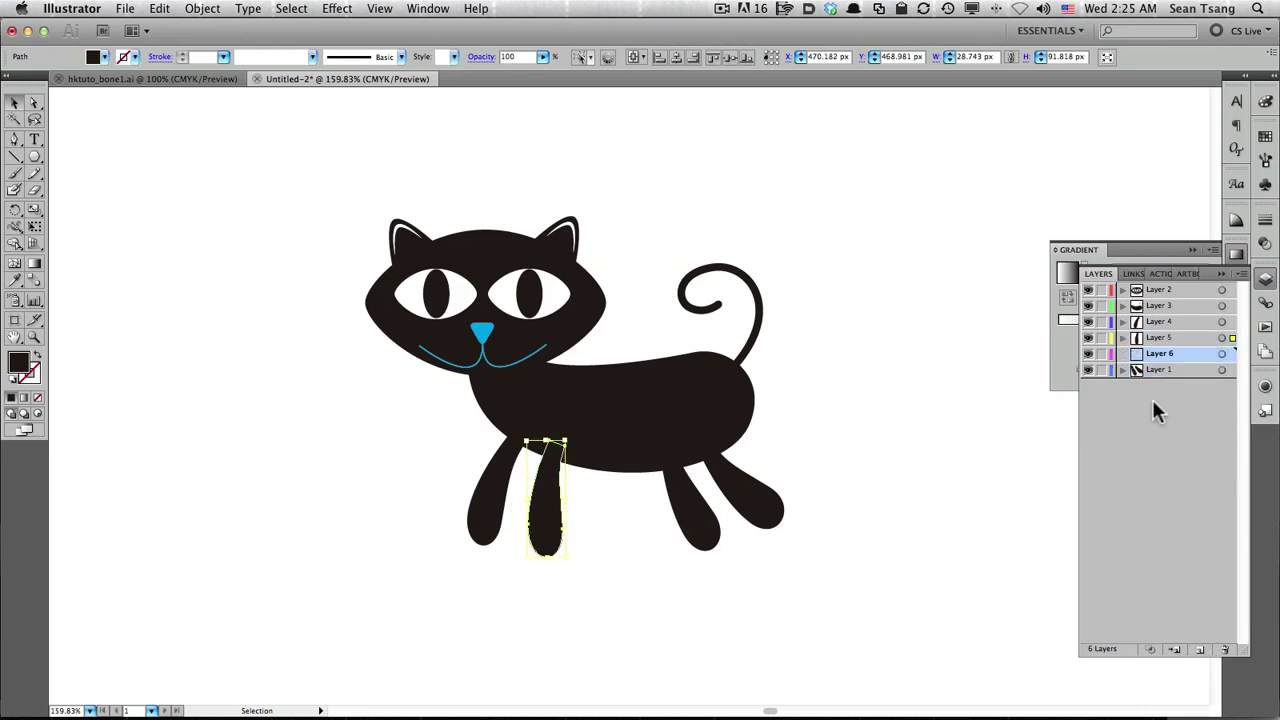
pyautogui.click(705, 530)
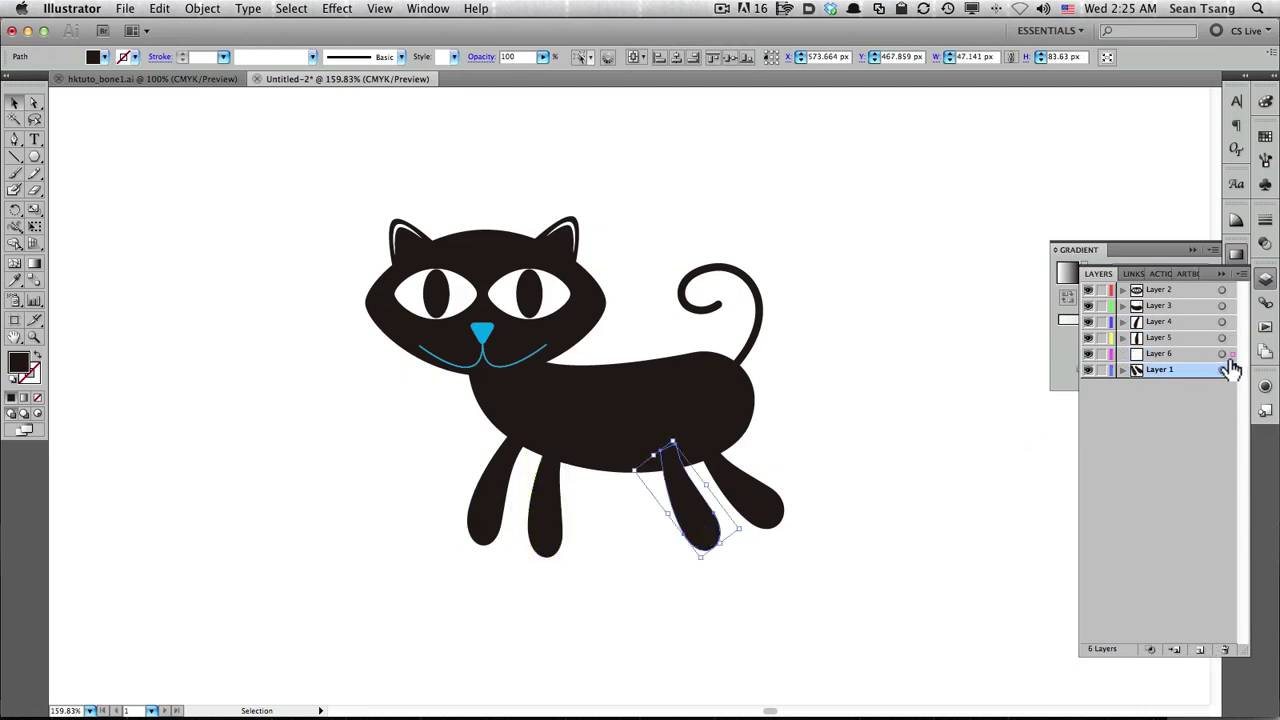
pyautogui.moveTo(1230, 370); pyautogui.dragTo(1232, 354)
pyautogui.click(1200, 649)
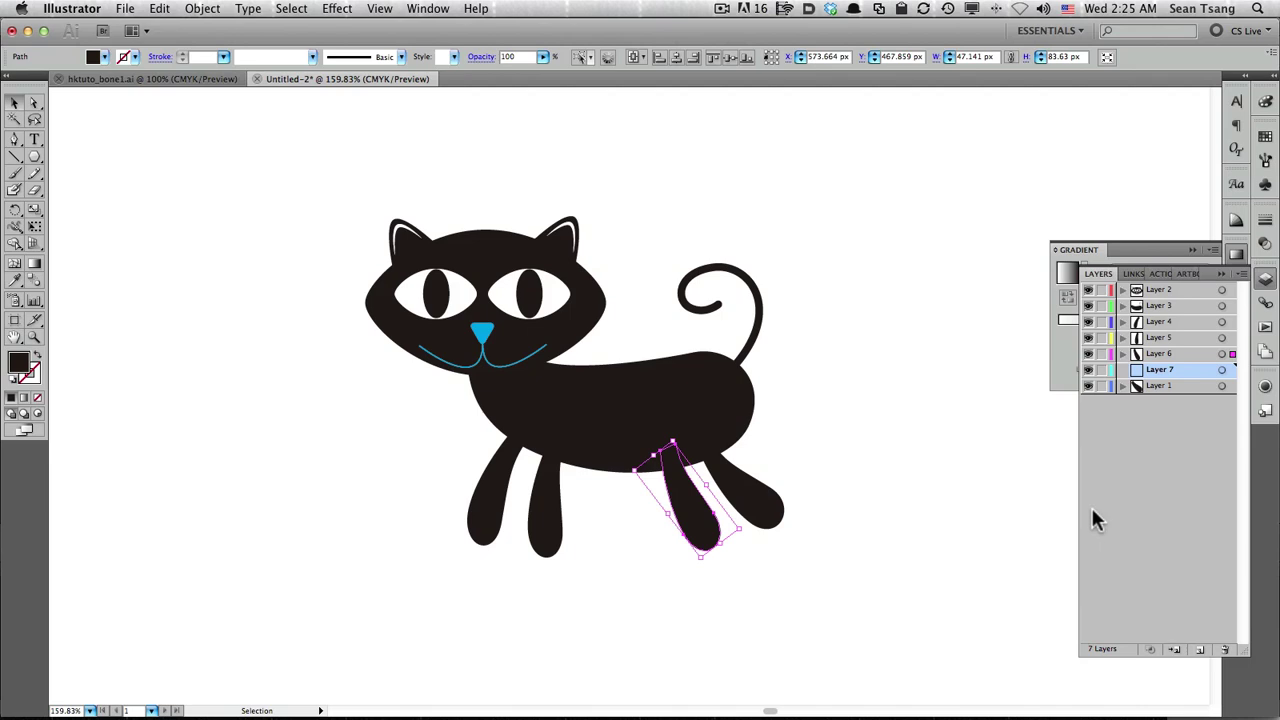
pyautogui.click(775, 505)
pyautogui.moveTo(1230, 386); pyautogui.dragTo(1232, 370)
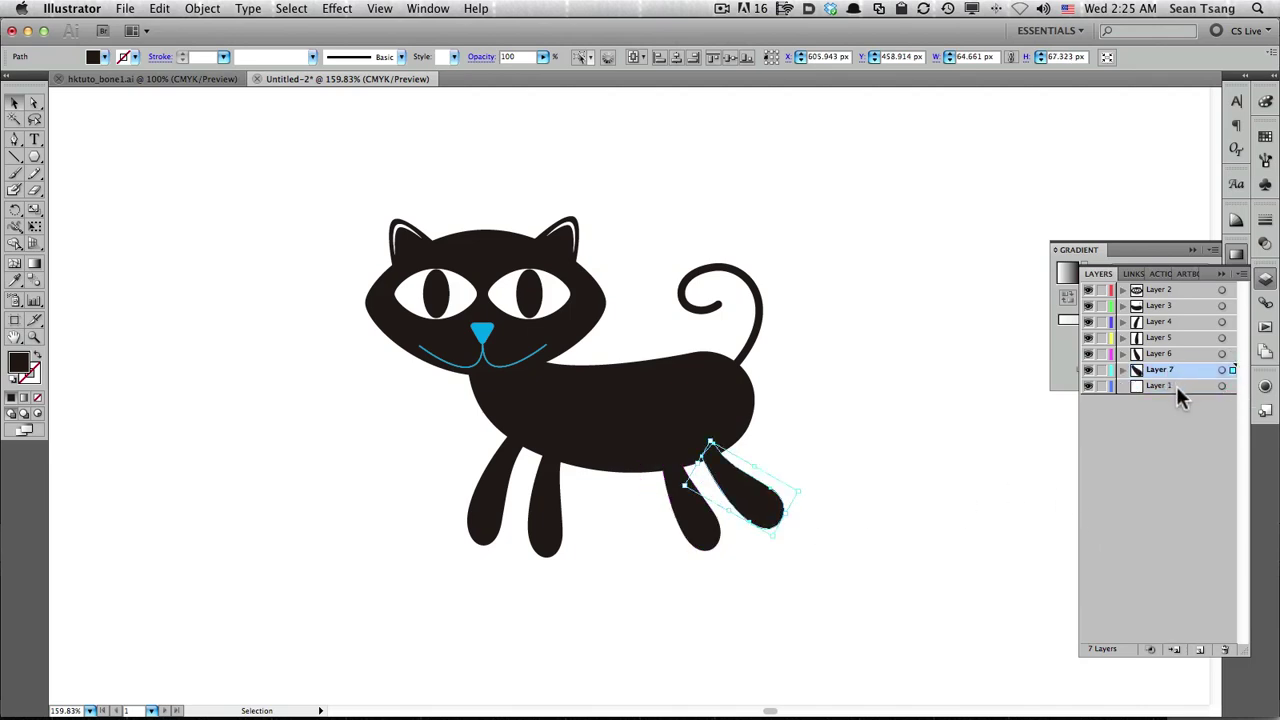
pyautogui.click(1176, 385)
pyautogui.click(1224, 650)
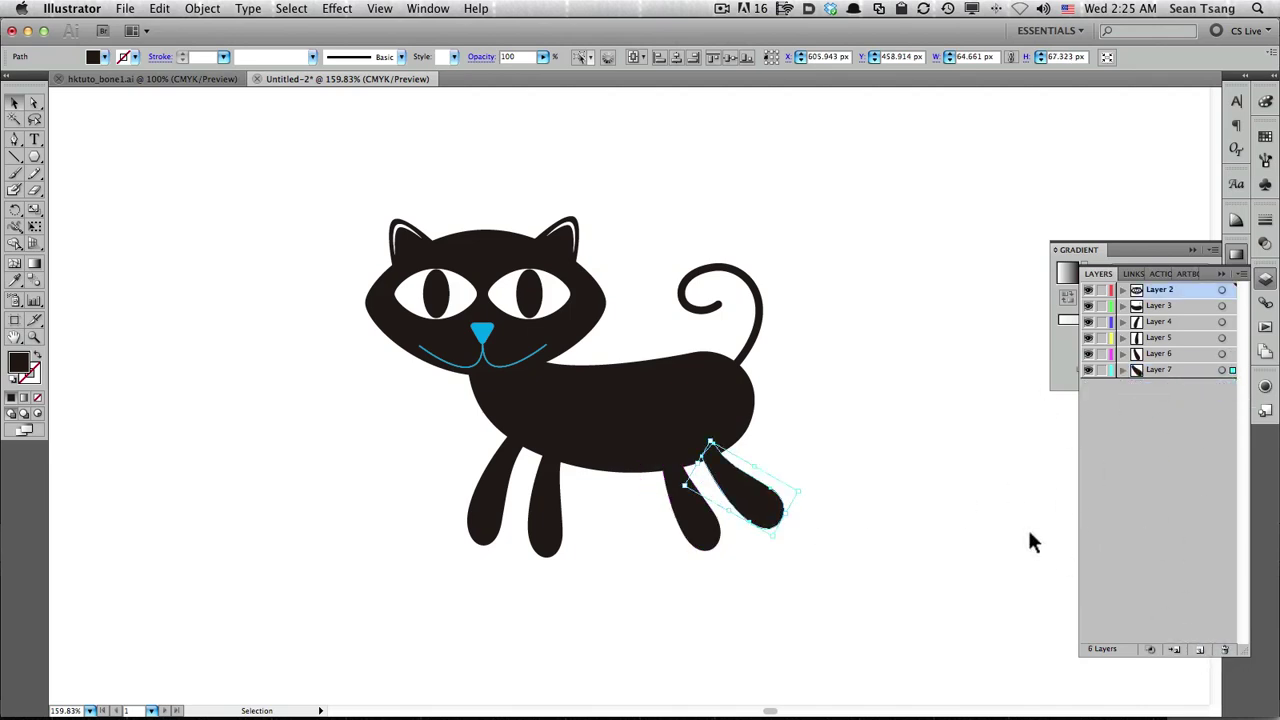
# Clear the selection, then marquee-select only the cat's head group on Layer 2
pyautogui.click(866, 376)
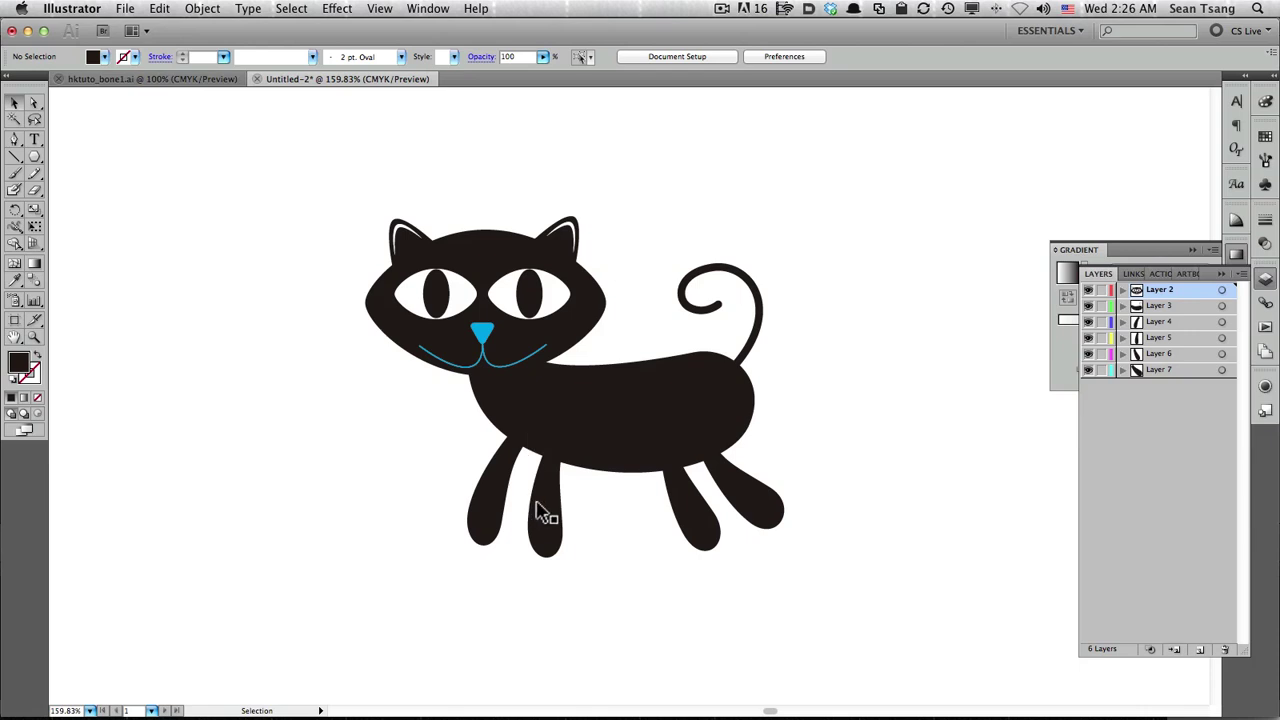
pyautogui.moveTo(600, 193); pyautogui.dragTo(387, 332)
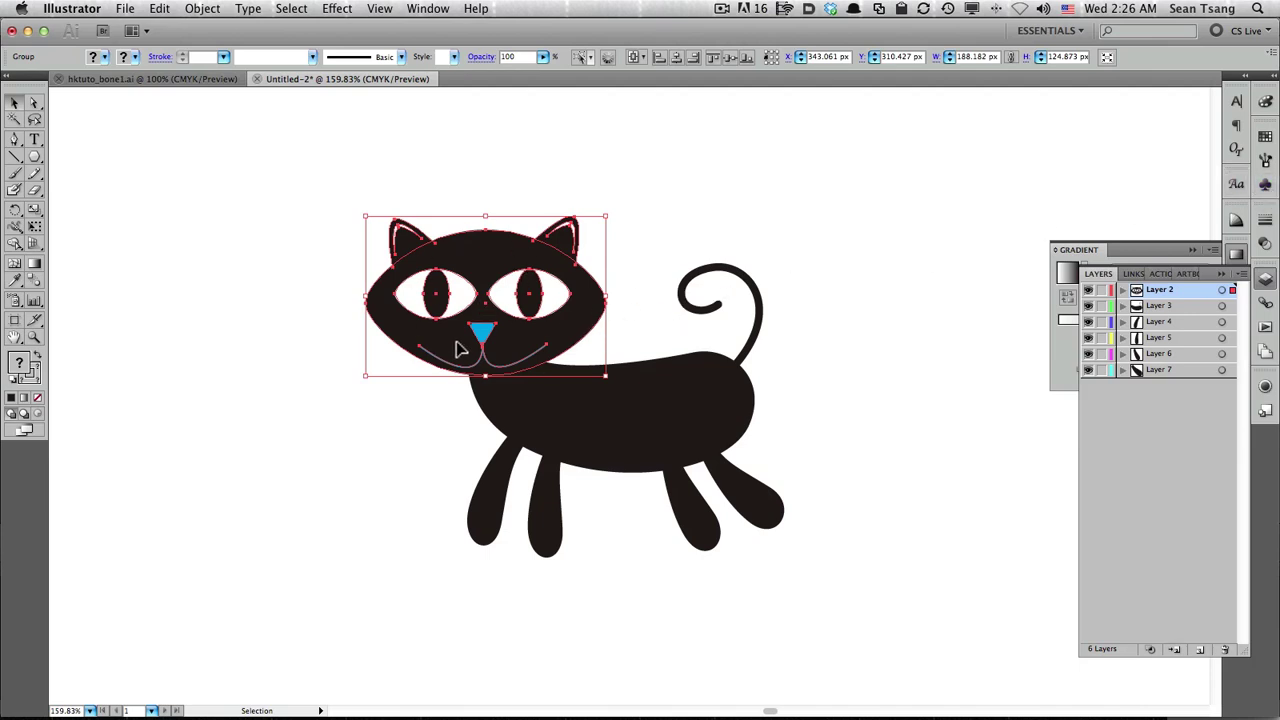
# Drag the head into the Symbols panel as a Movie Clip symbol named 'head'
pyautogui.click(1265, 184)
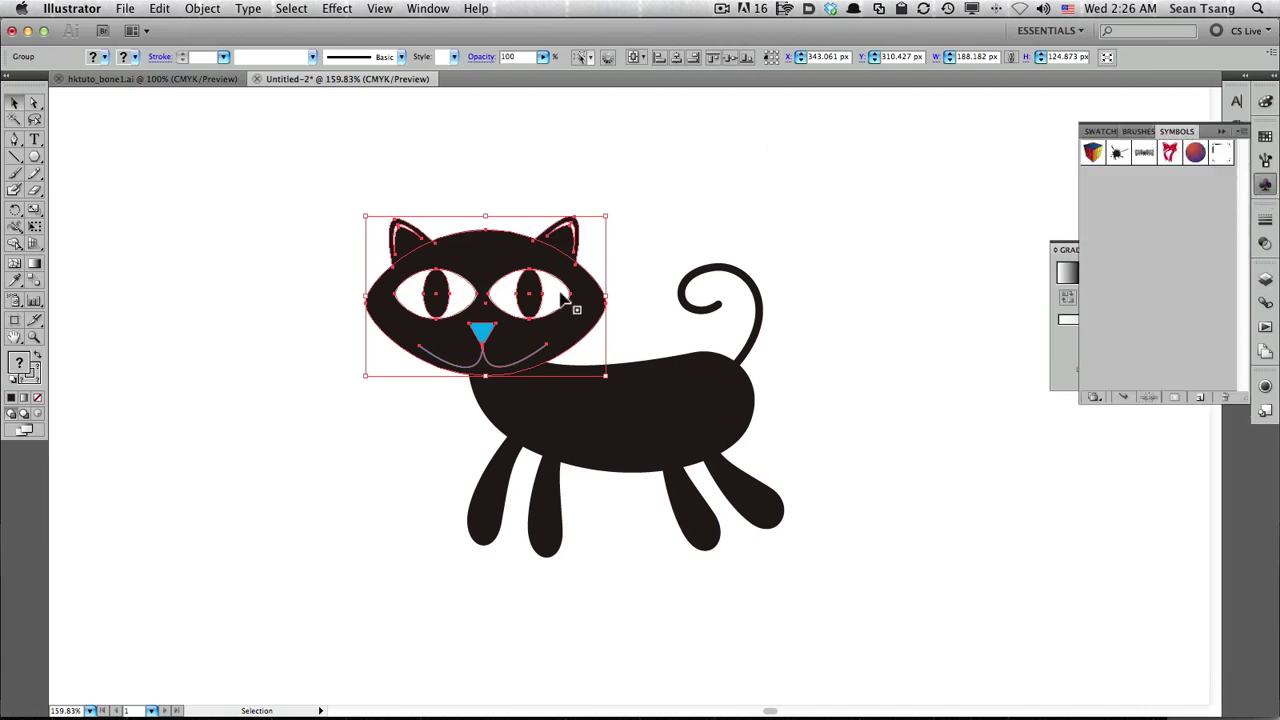
pyautogui.moveTo(563, 329); pyautogui.dragTo(1190, 265)
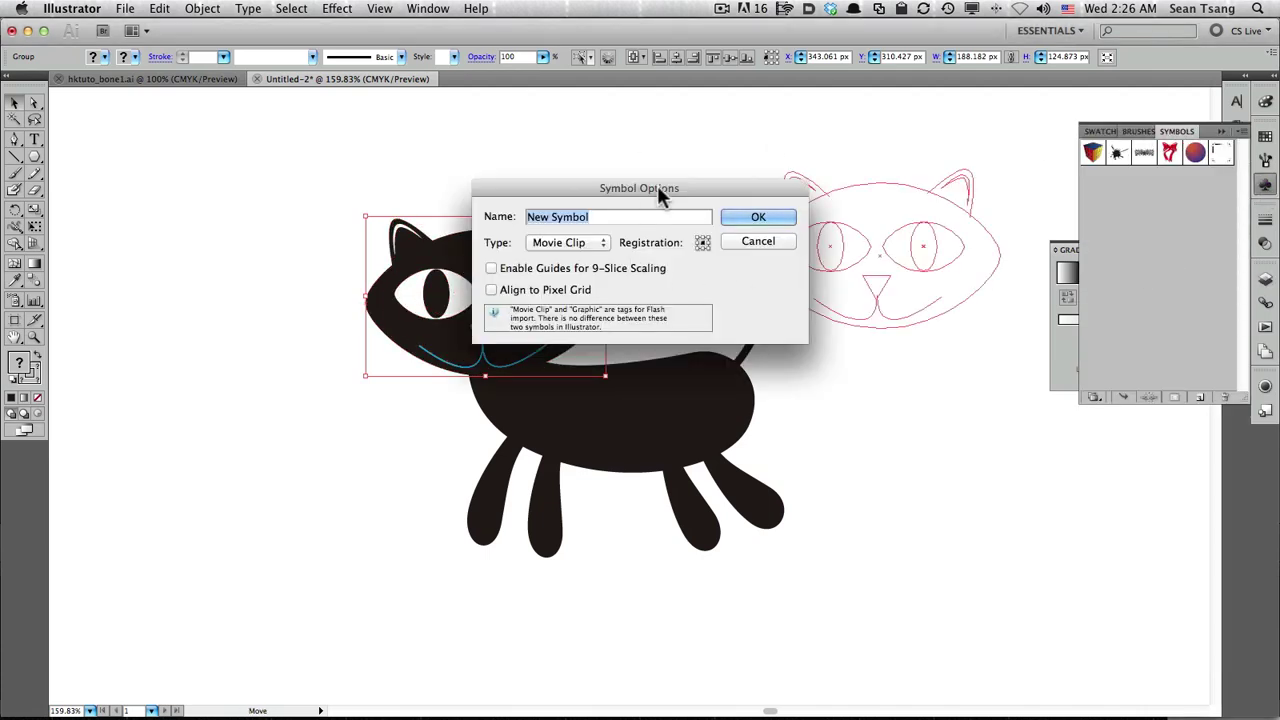
pyautogui.moveTo(631, 196); pyautogui.dragTo(862, 159)
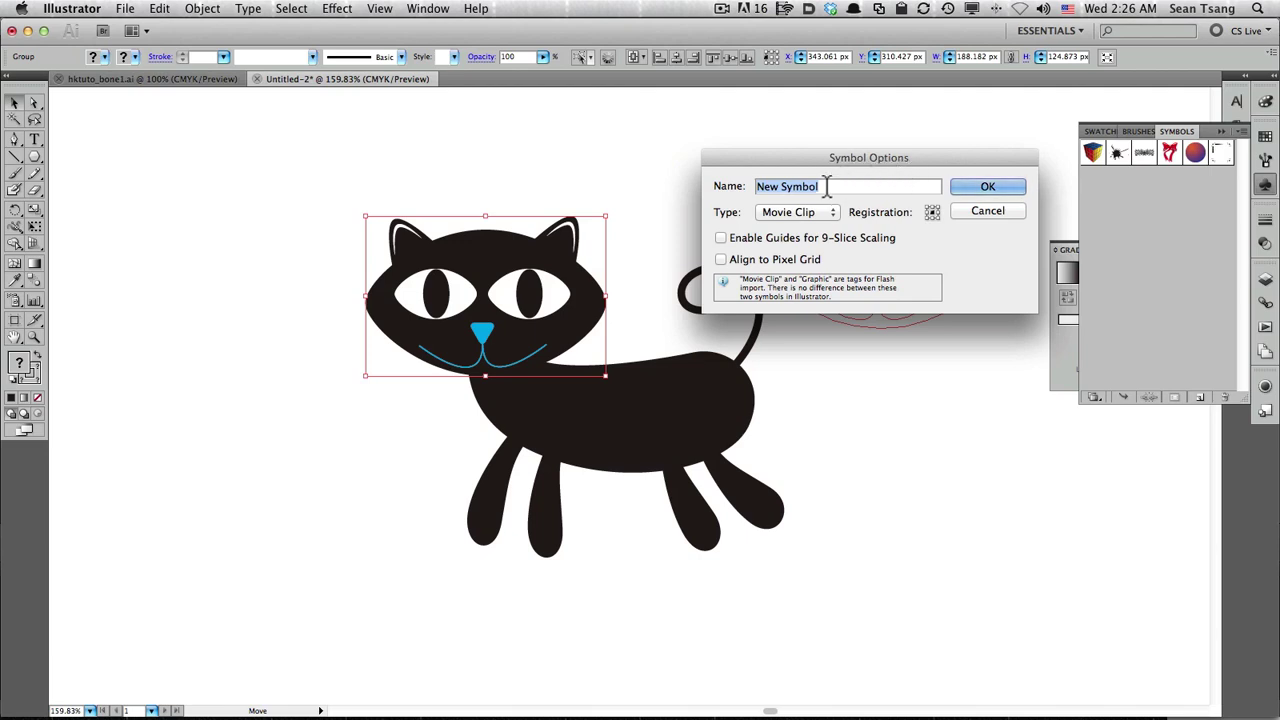
pyautogui.write('head')
pyautogui.click(818, 212)
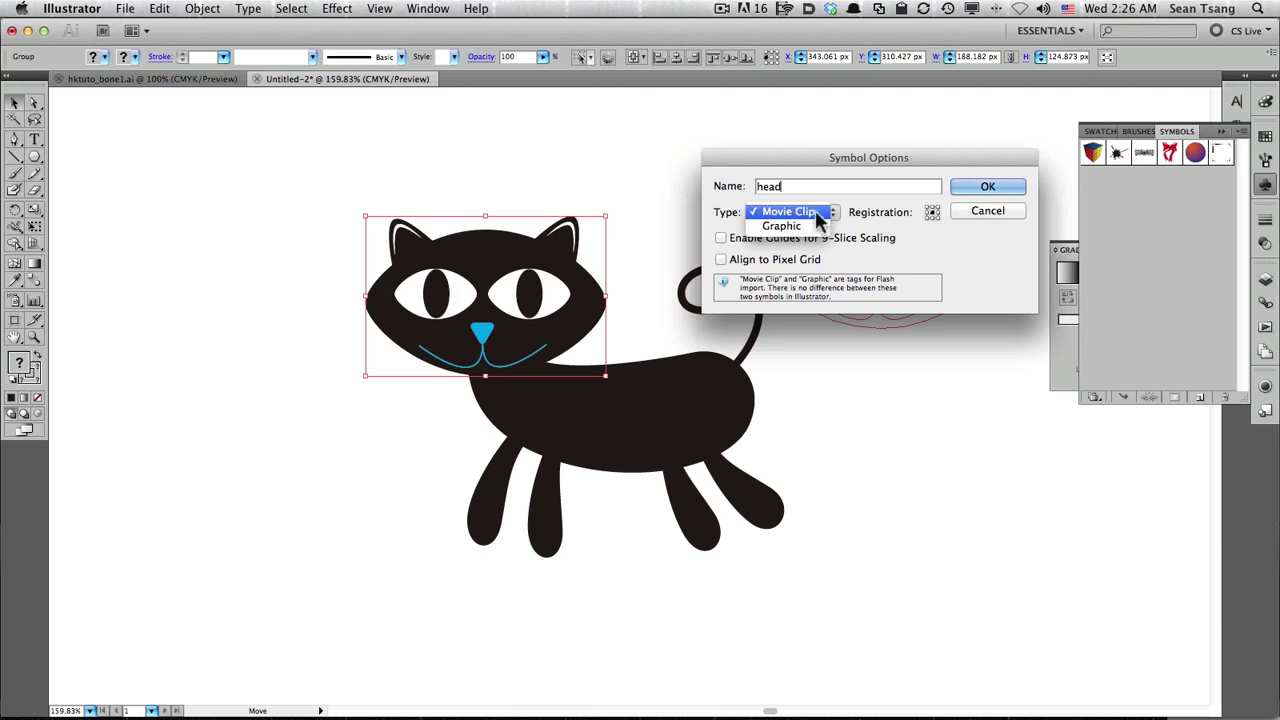
pyautogui.click(888, 216)
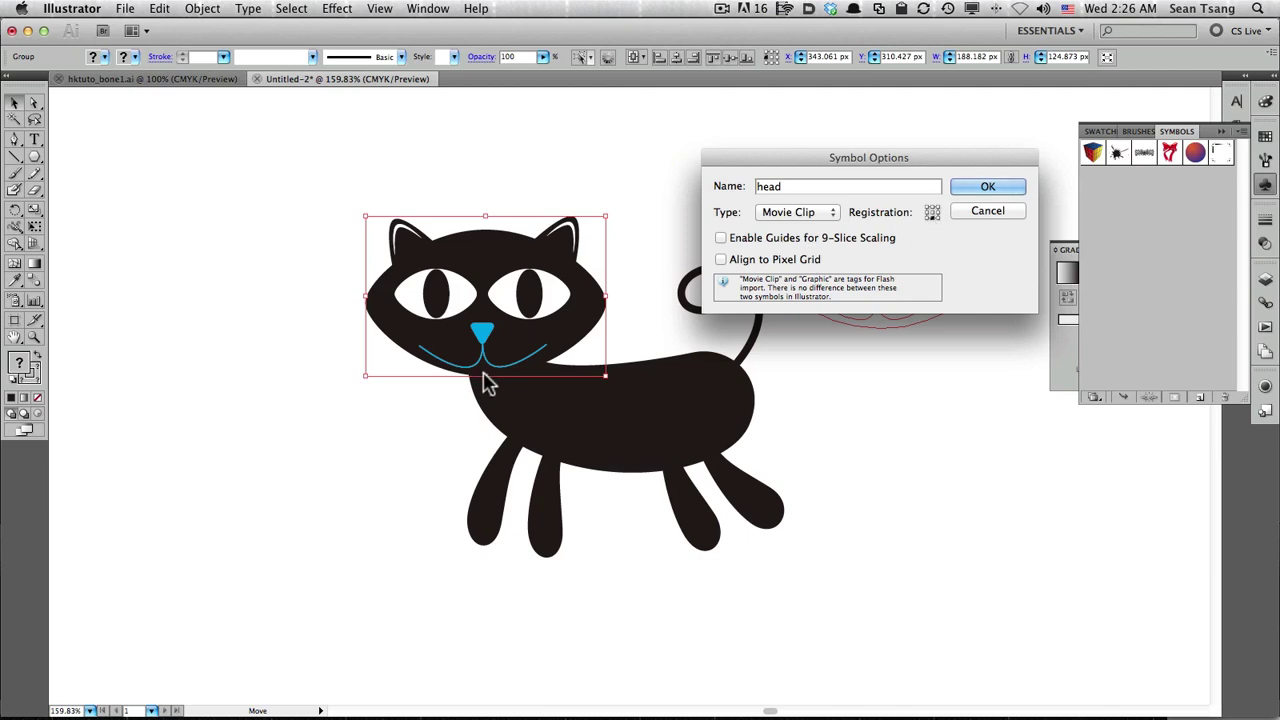
pyautogui.click(988, 187)
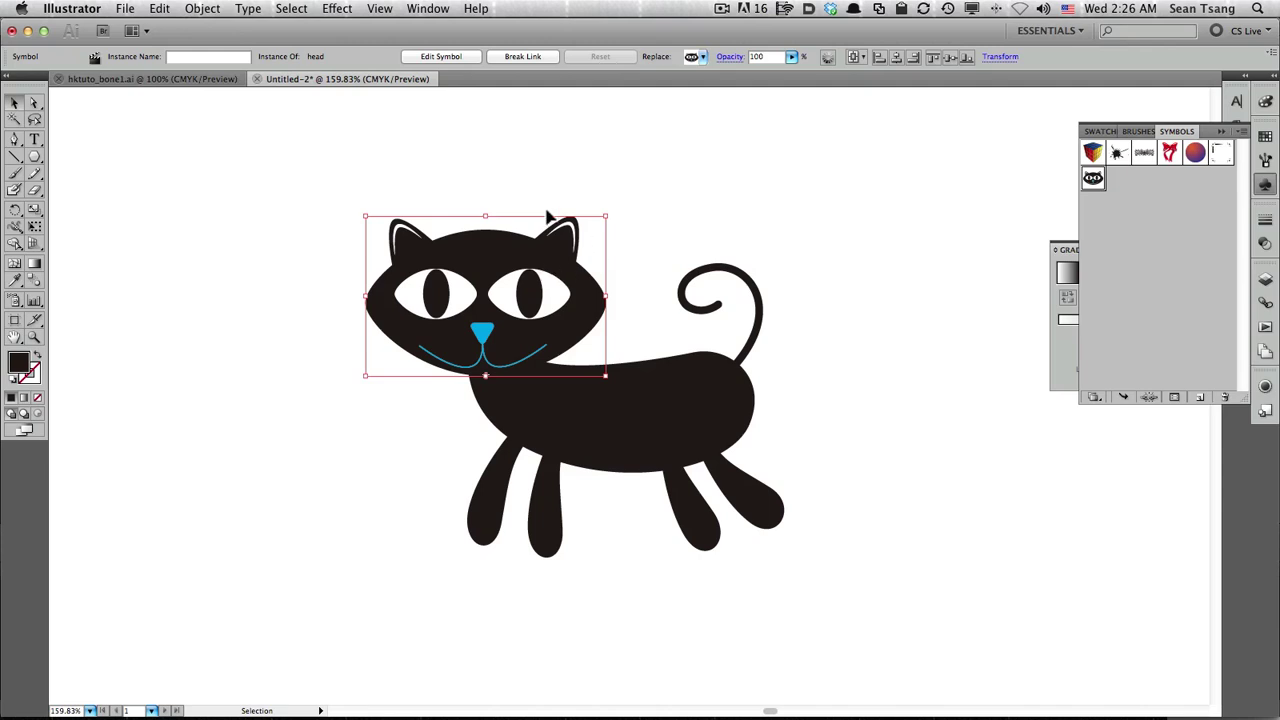
pyautogui.click(697, 197)
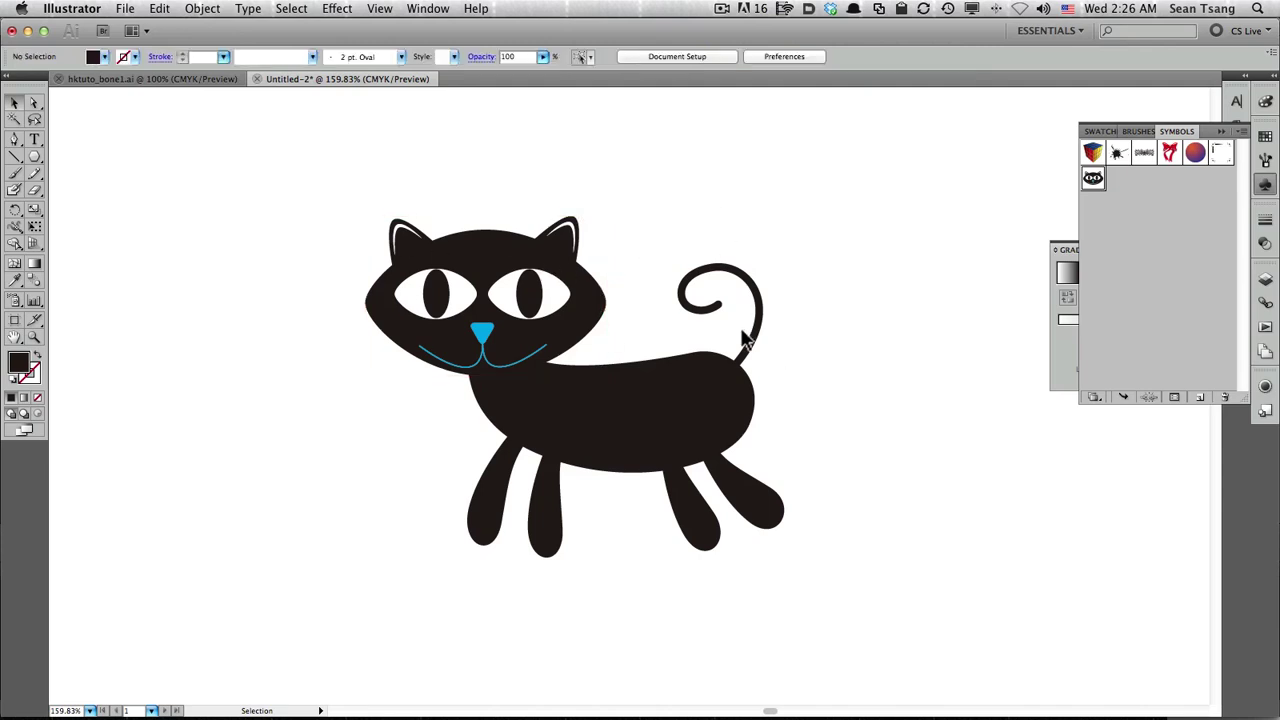
# Save the drawing as cat.ai on the Desktop with default Illustrator options
pyautogui.press('super+shift+s')
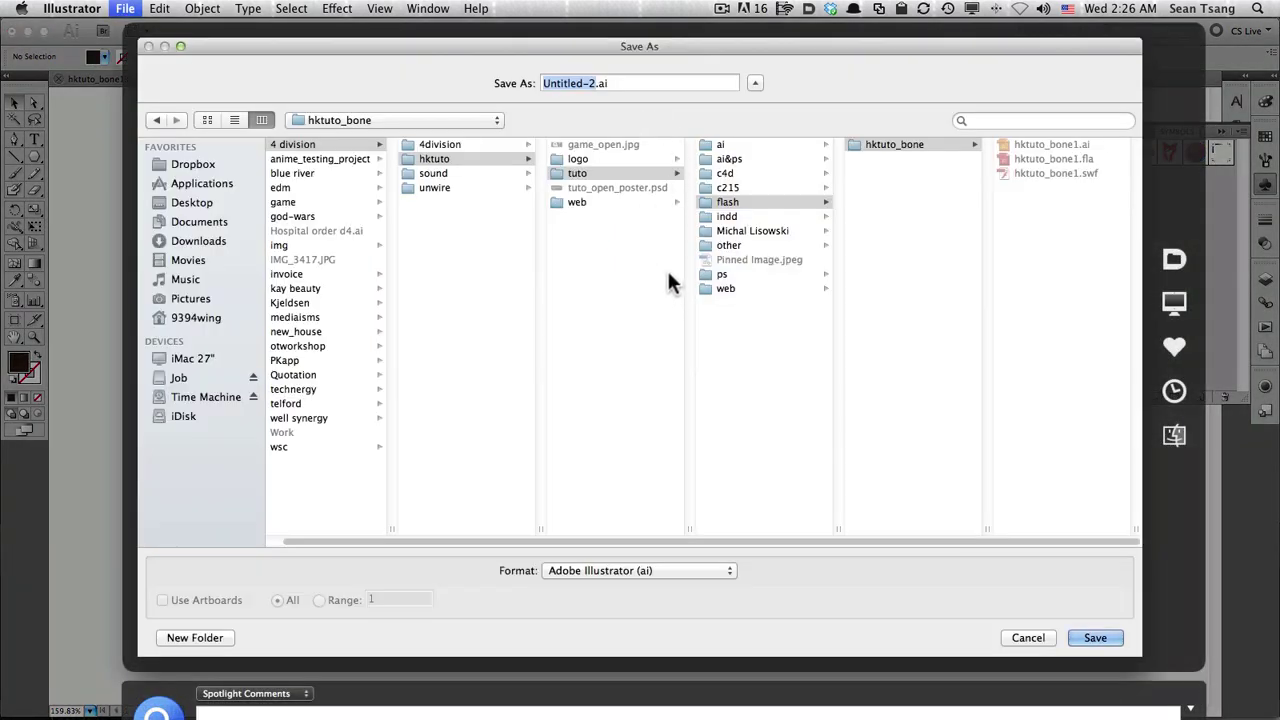
pyautogui.press('super+shift+d')
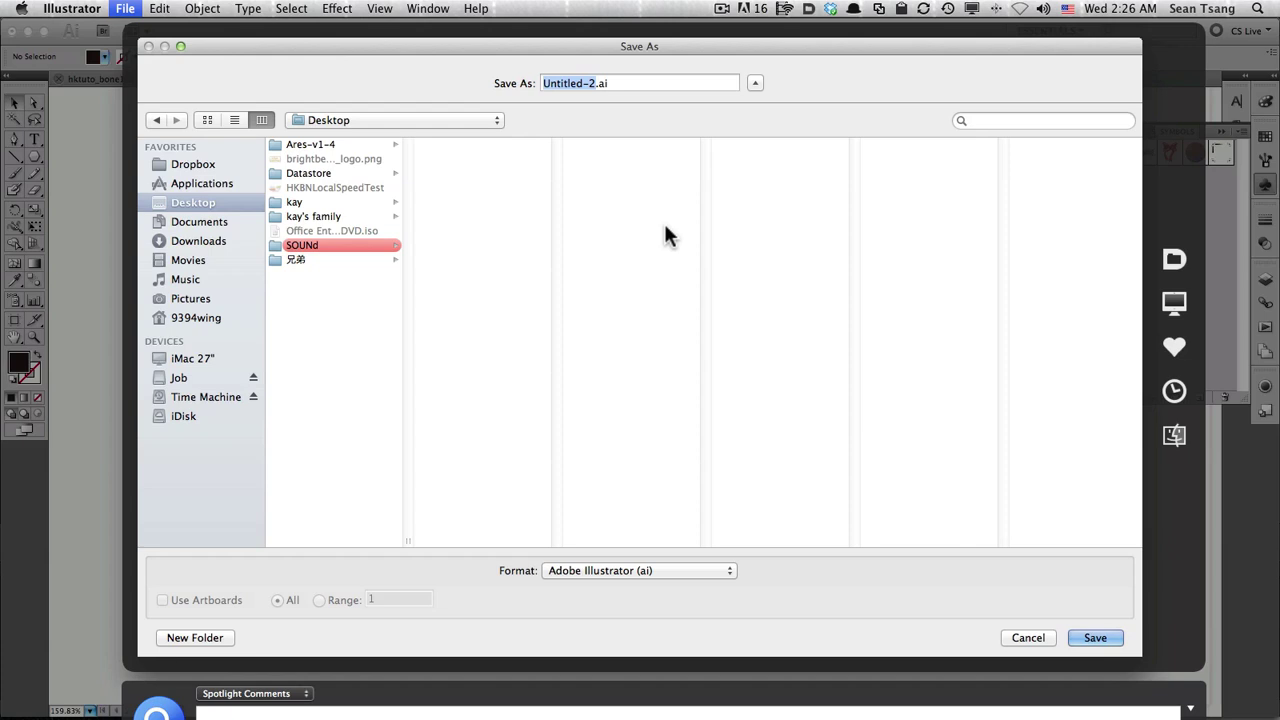
pyautogui.write('cat')
pyautogui.press('Return')
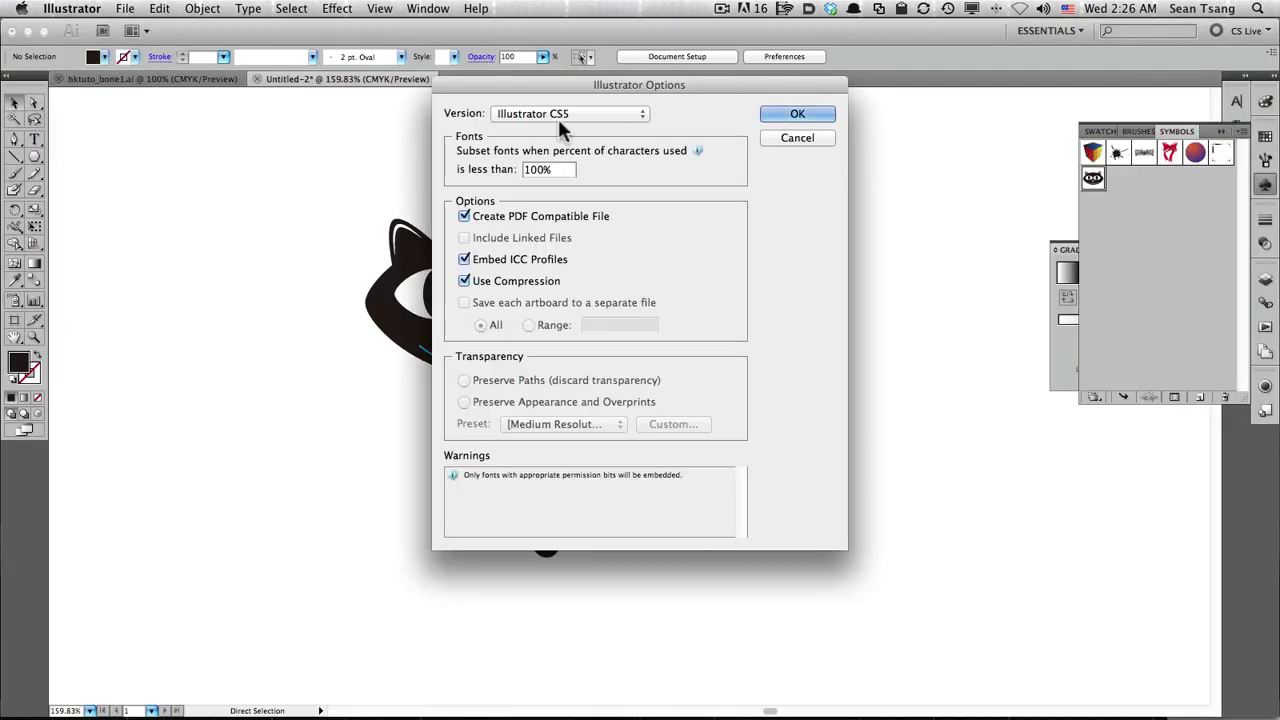
pyautogui.click(806, 115)
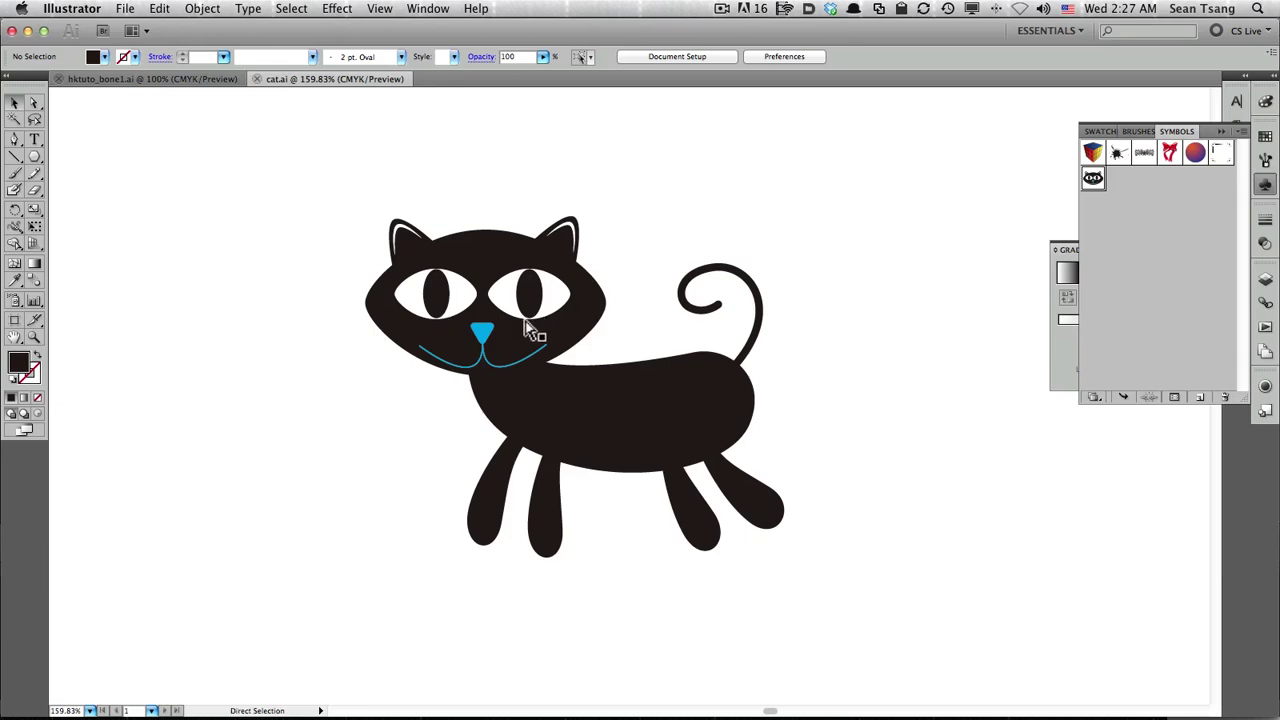
pyautogui.press('super+Tab')
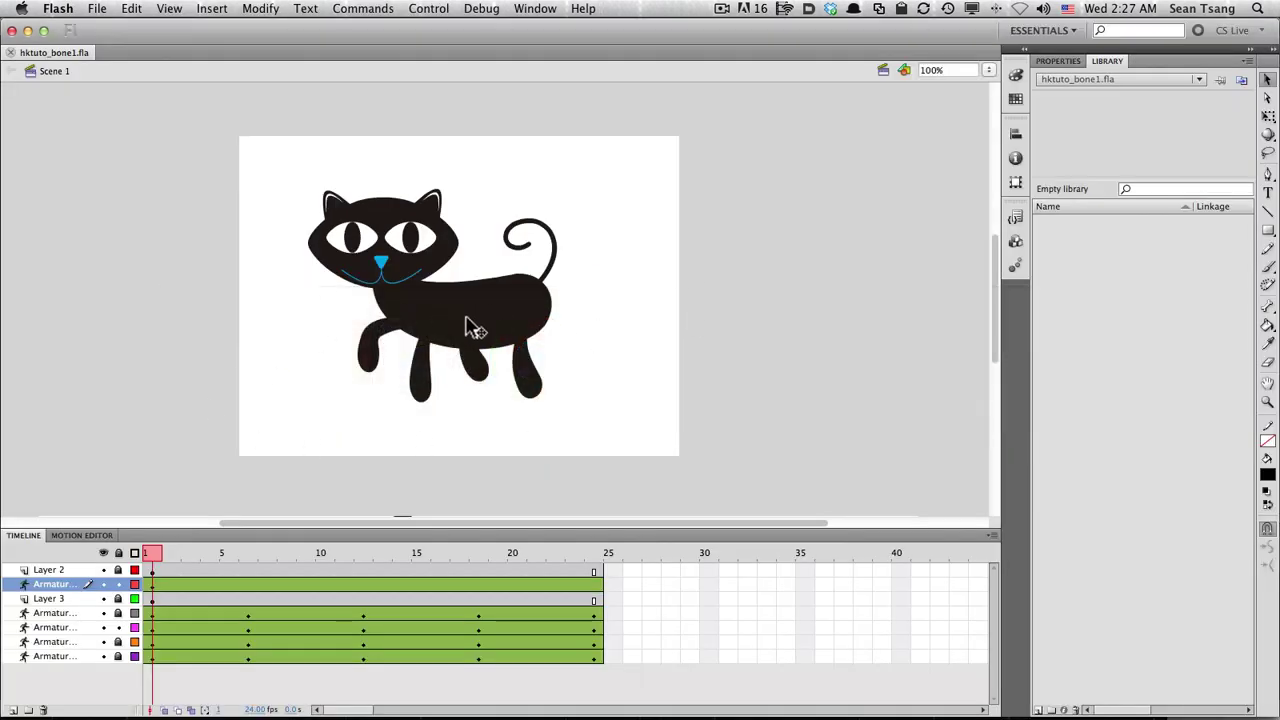
# Close hktuto_bone1.fla and create a new ActionScript 2.0 document
pyautogui.press('super+w')
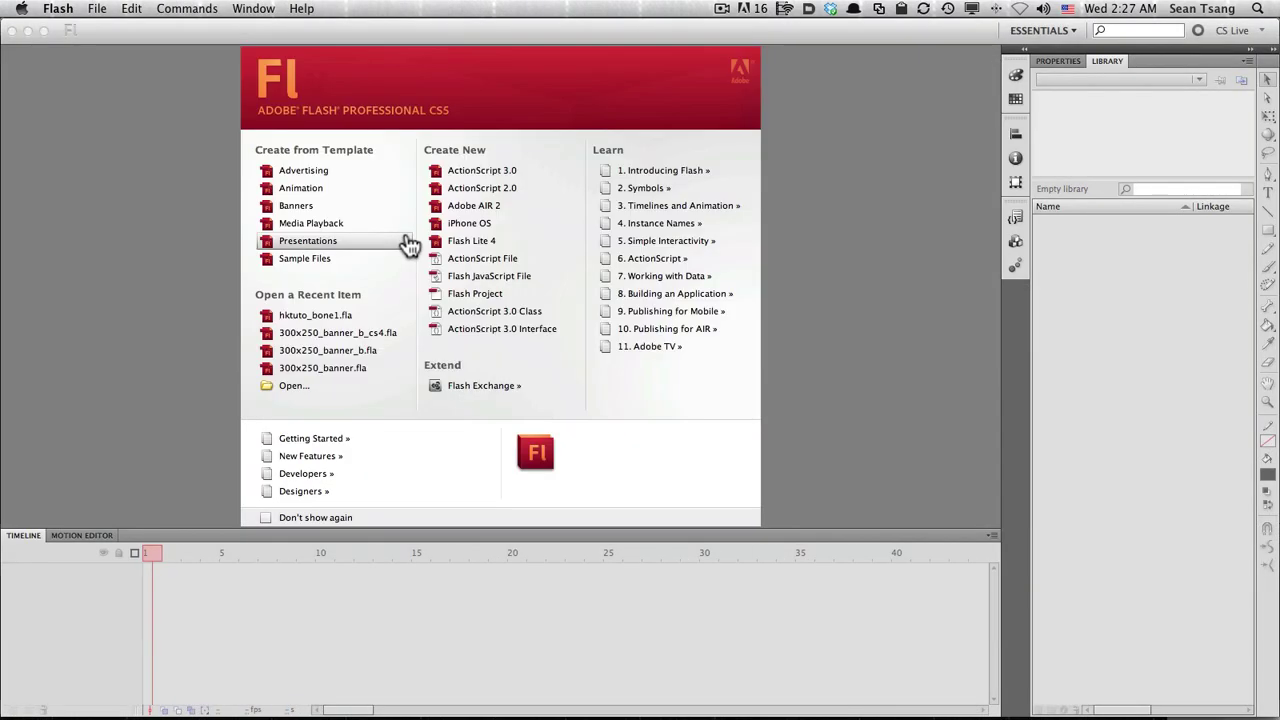
pyautogui.click(513, 171)
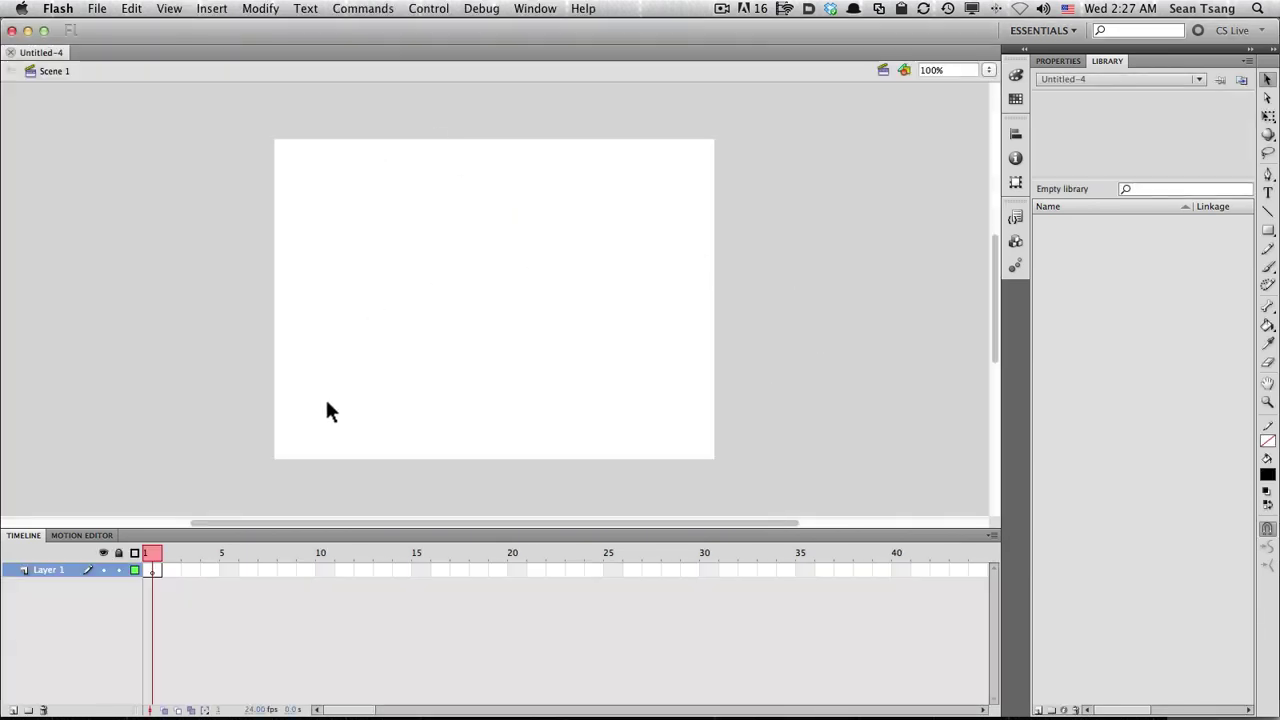
# Import Desktop/cat.ai to the stage with all its layers
pyautogui.click(97, 9)
pyautogui.moveTo(116, 229)
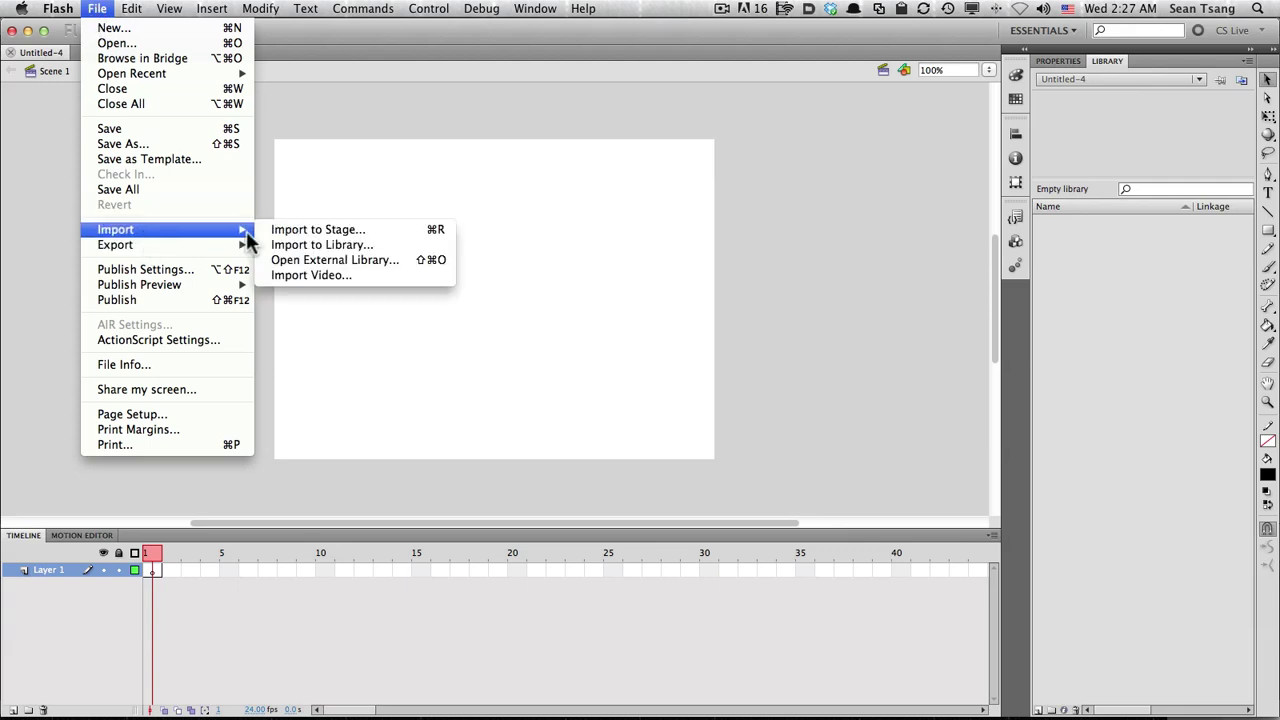
pyautogui.click(386, 230)
pyautogui.press('super+shift+d')
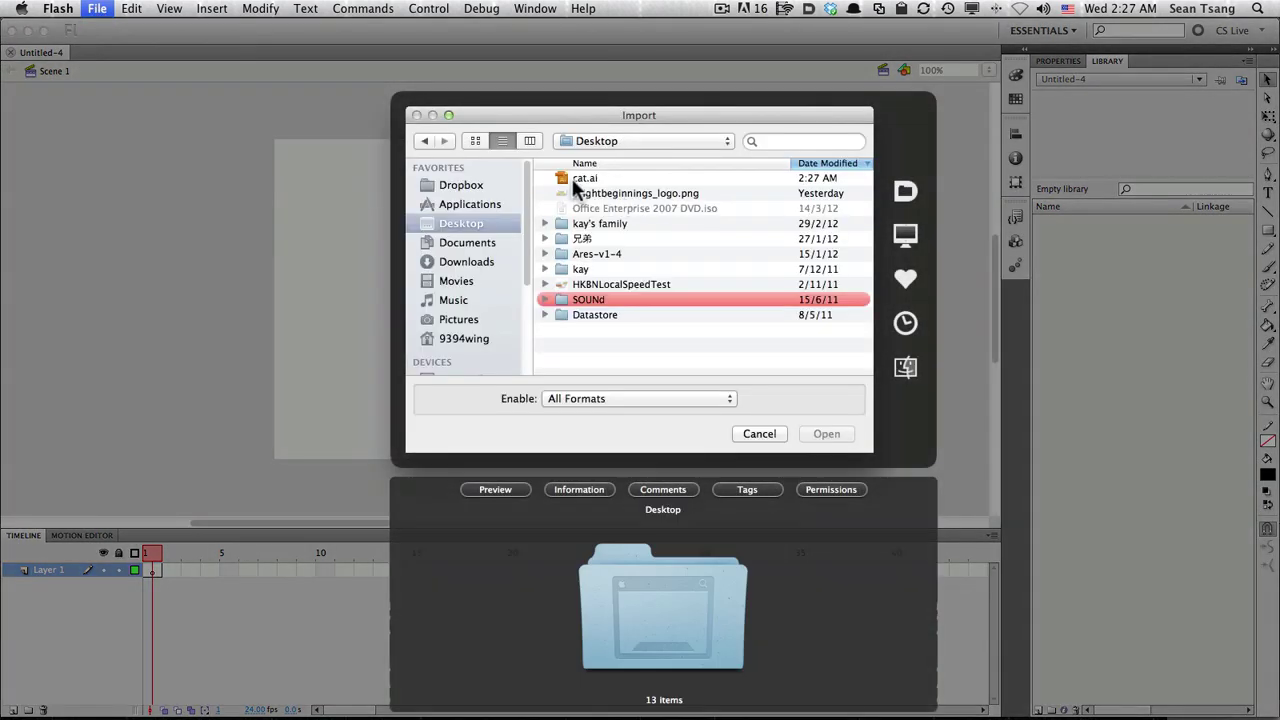
pyautogui.click(573, 177)
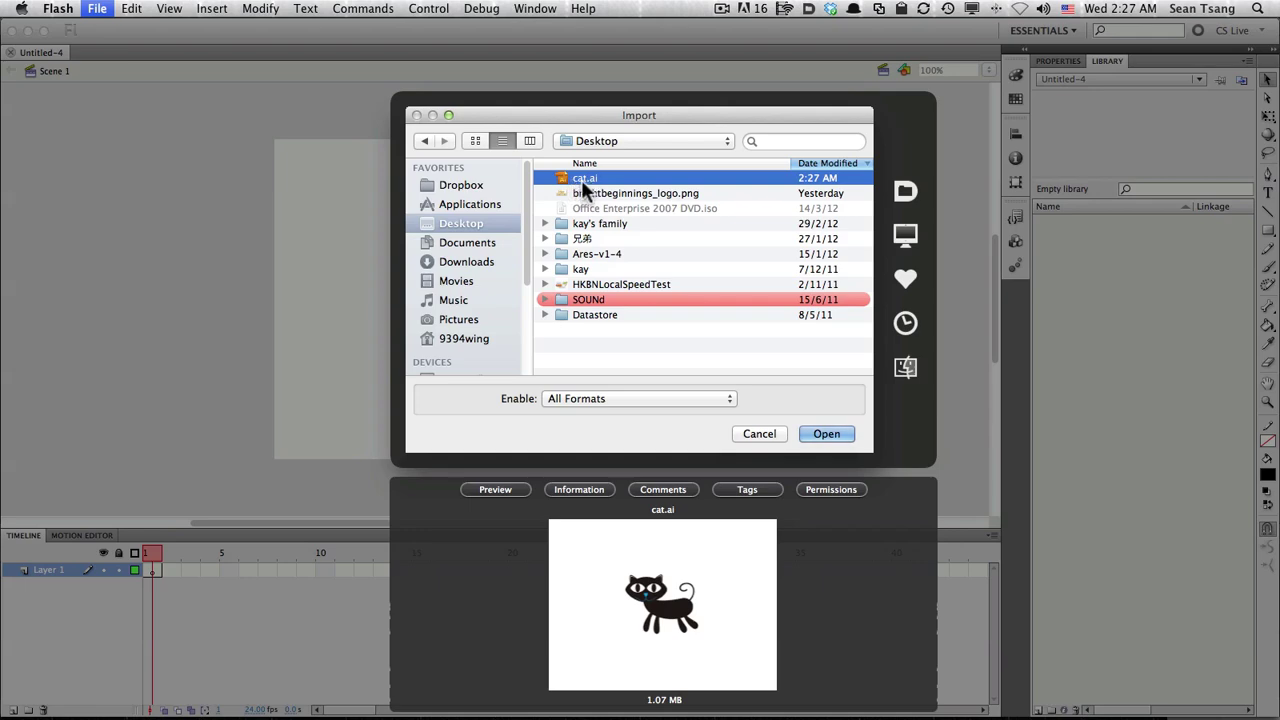
pyautogui.click(828, 437)
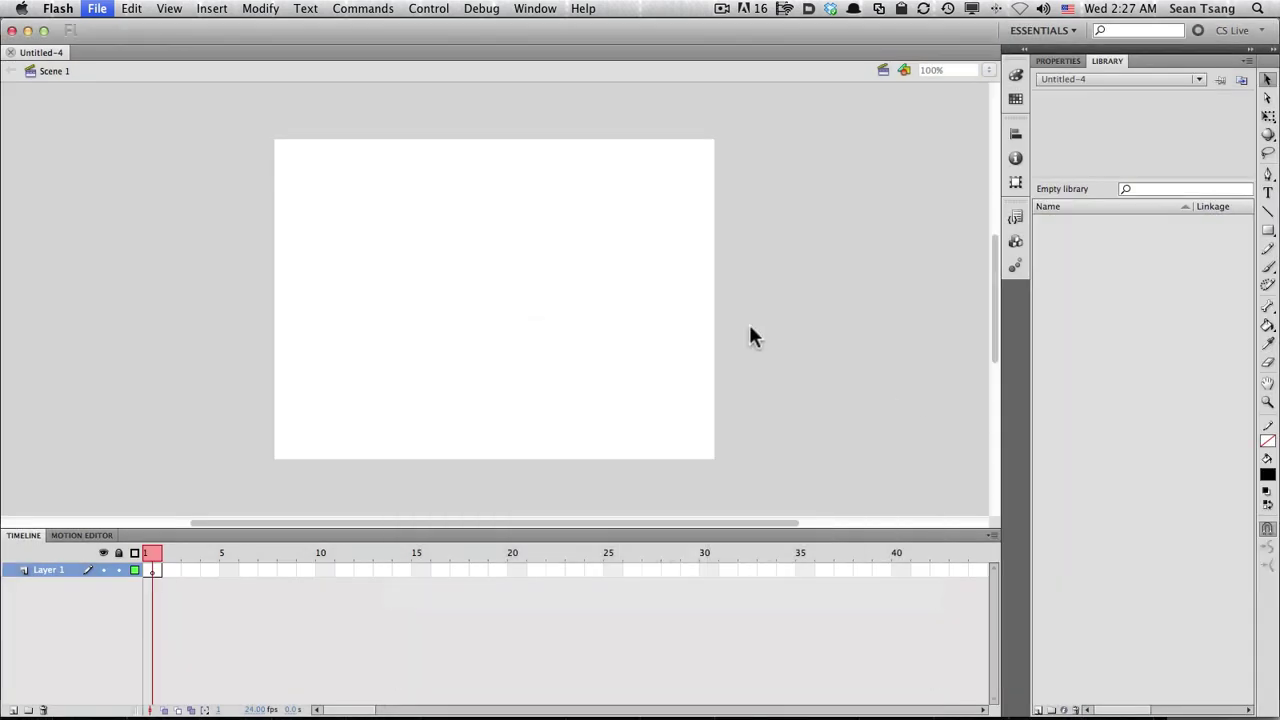
pyautogui.moveTo(794, 293)
pyautogui.mouseDown()
pyautogui.moveTo(380, 110)
pyautogui.moveTo(378, 84)
pyautogui.mouseUp()
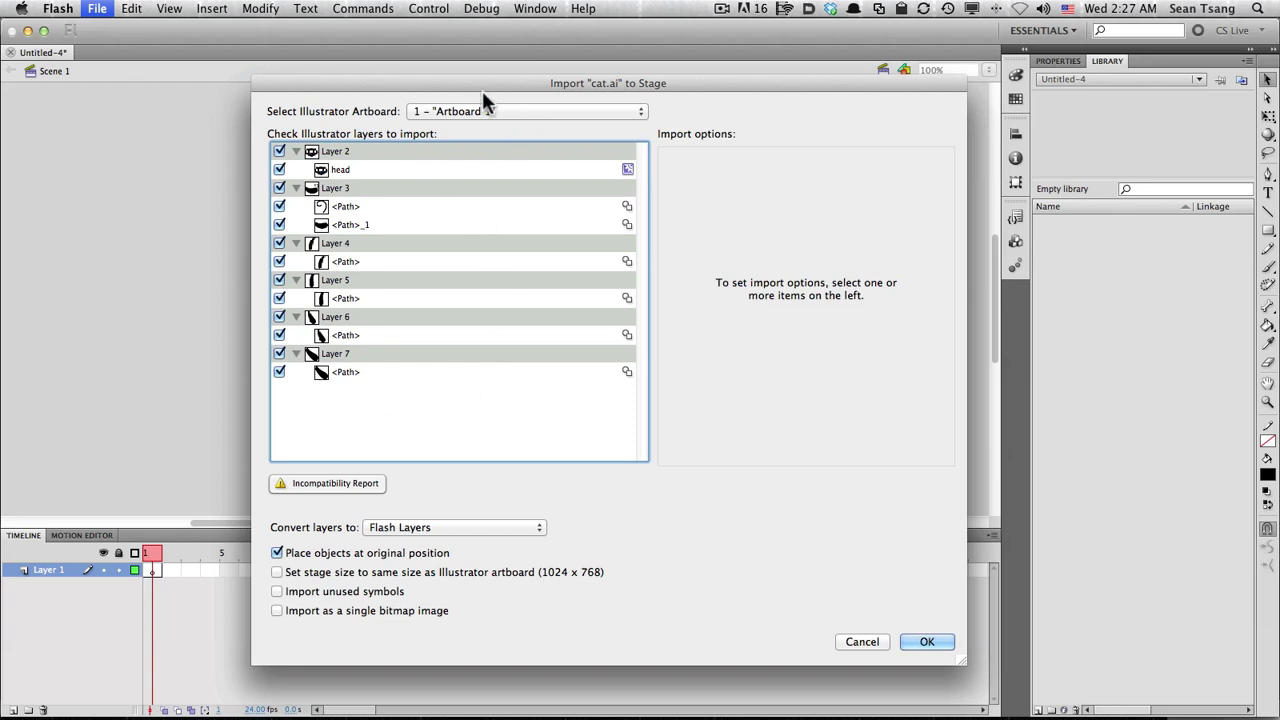
pyautogui.moveTo(473, 85); pyautogui.dragTo(476, 72)
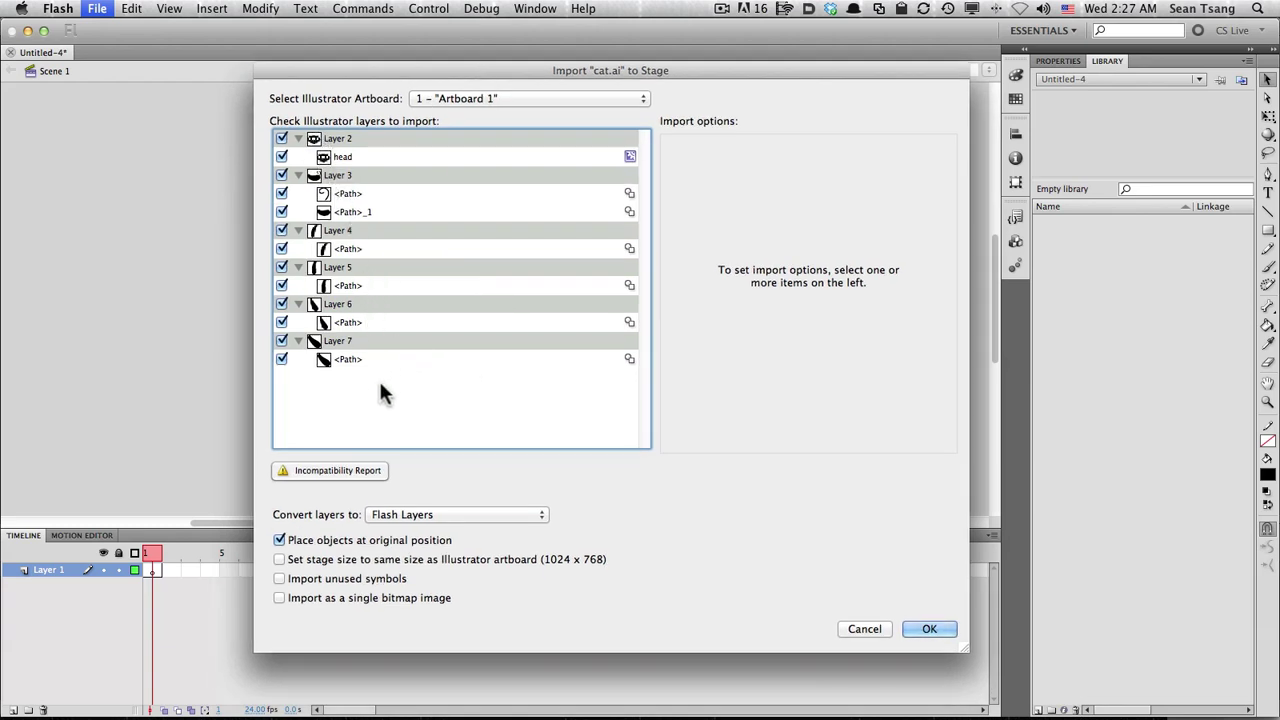
pyautogui.click(942, 629)
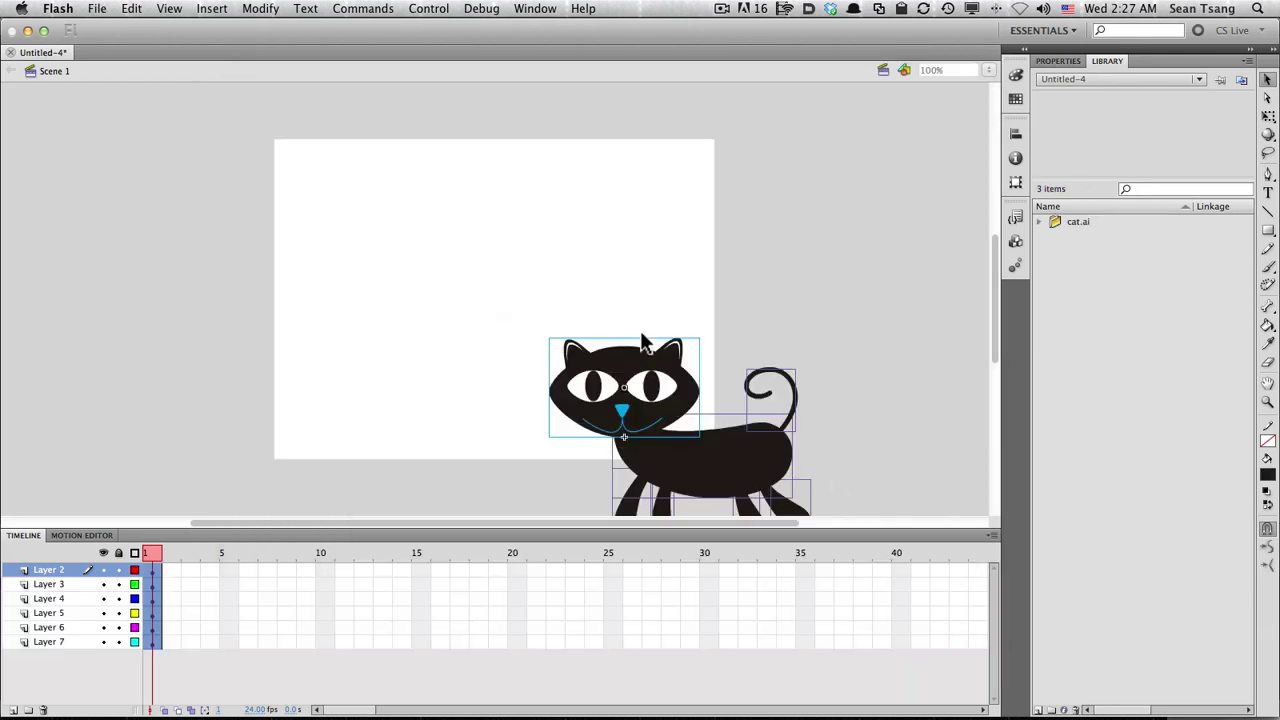
# Centre the imported cat on the stage and preview the head symbol in the library
pyautogui.moveTo(837, 294); pyautogui.dragTo(501, 512)
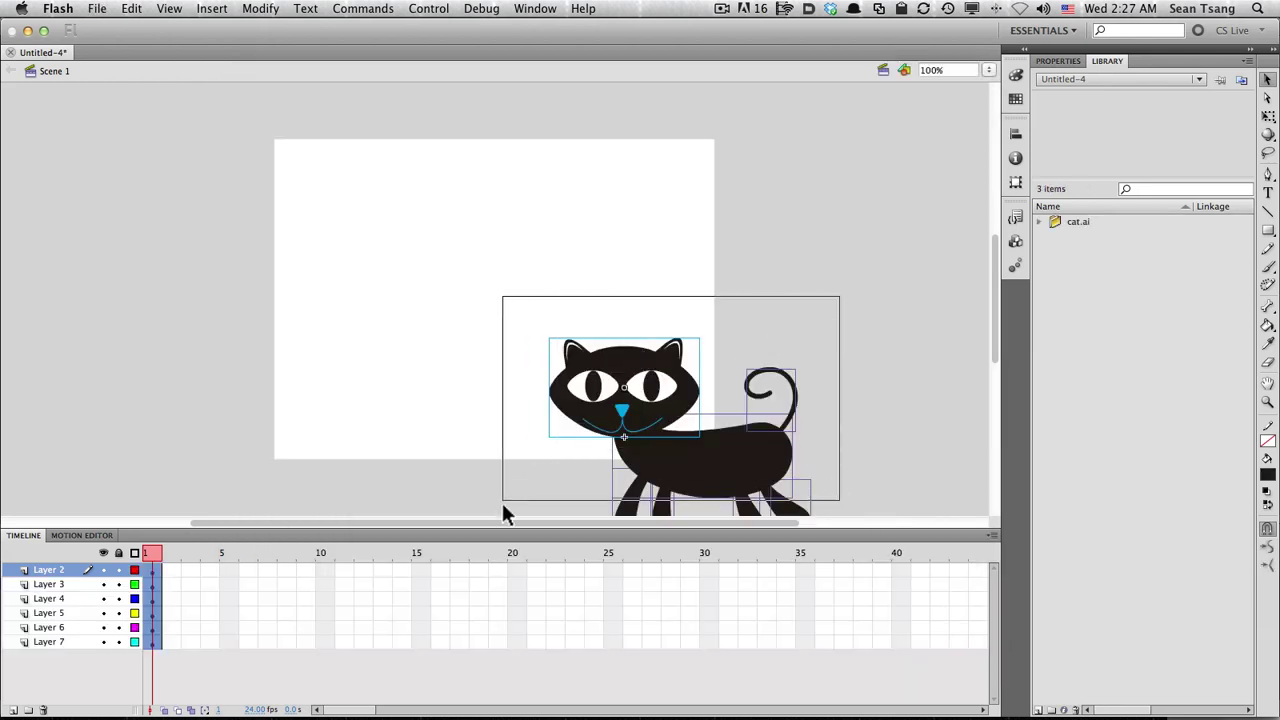
pyautogui.moveTo(735, 475); pyautogui.dragTo(534, 336)
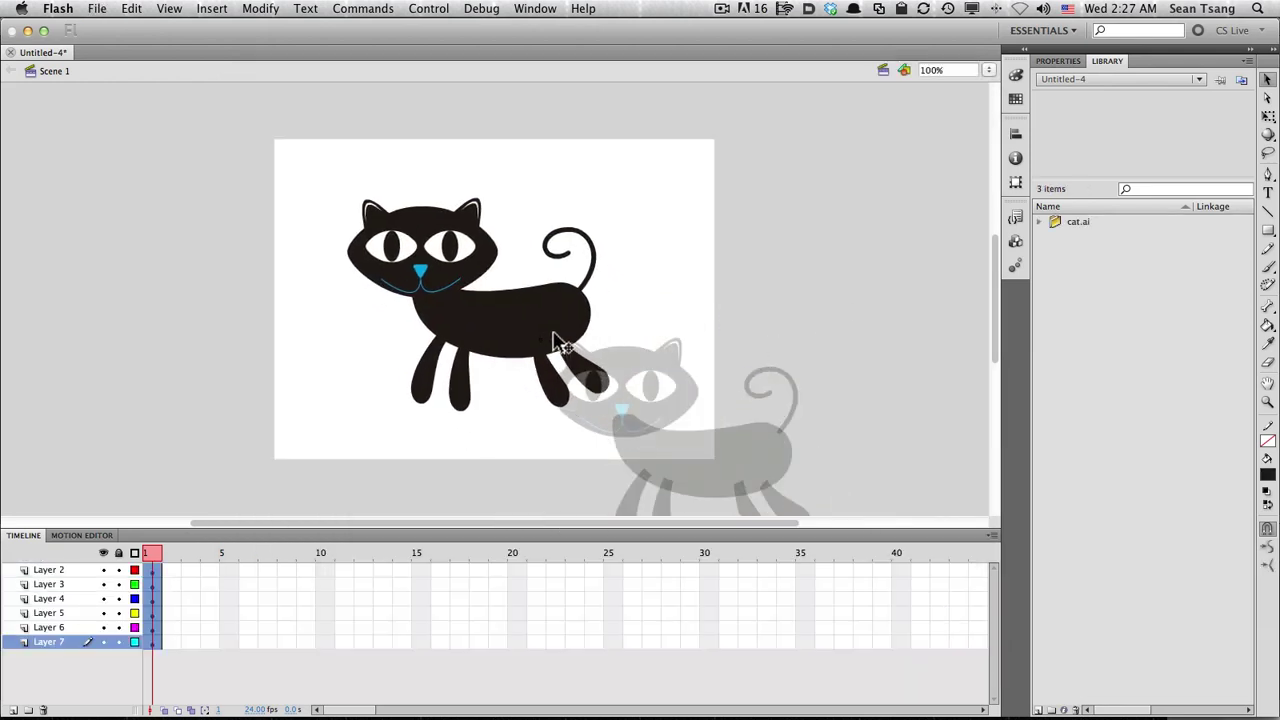
pyautogui.click(73, 666)
pyautogui.click(65, 640)
pyautogui.click(60, 569)
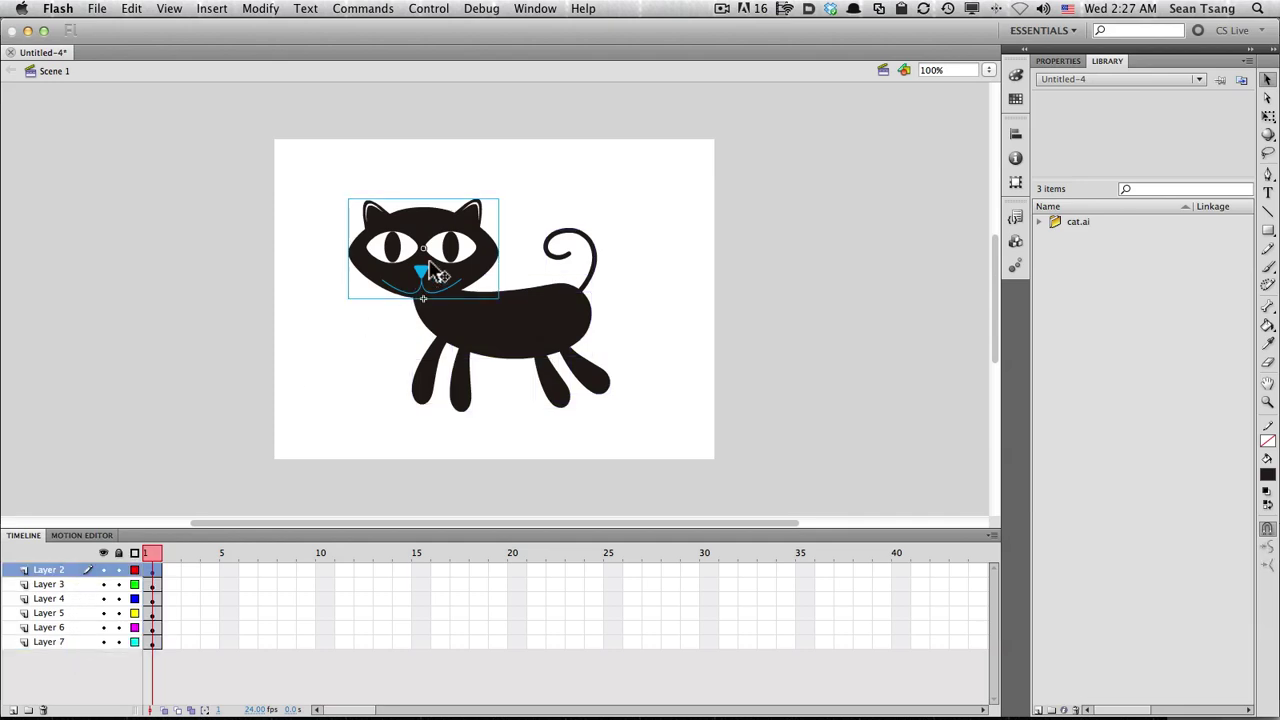
pyautogui.click(1039, 221)
pyautogui.click(1055, 236)
pyautogui.click(1101, 251)
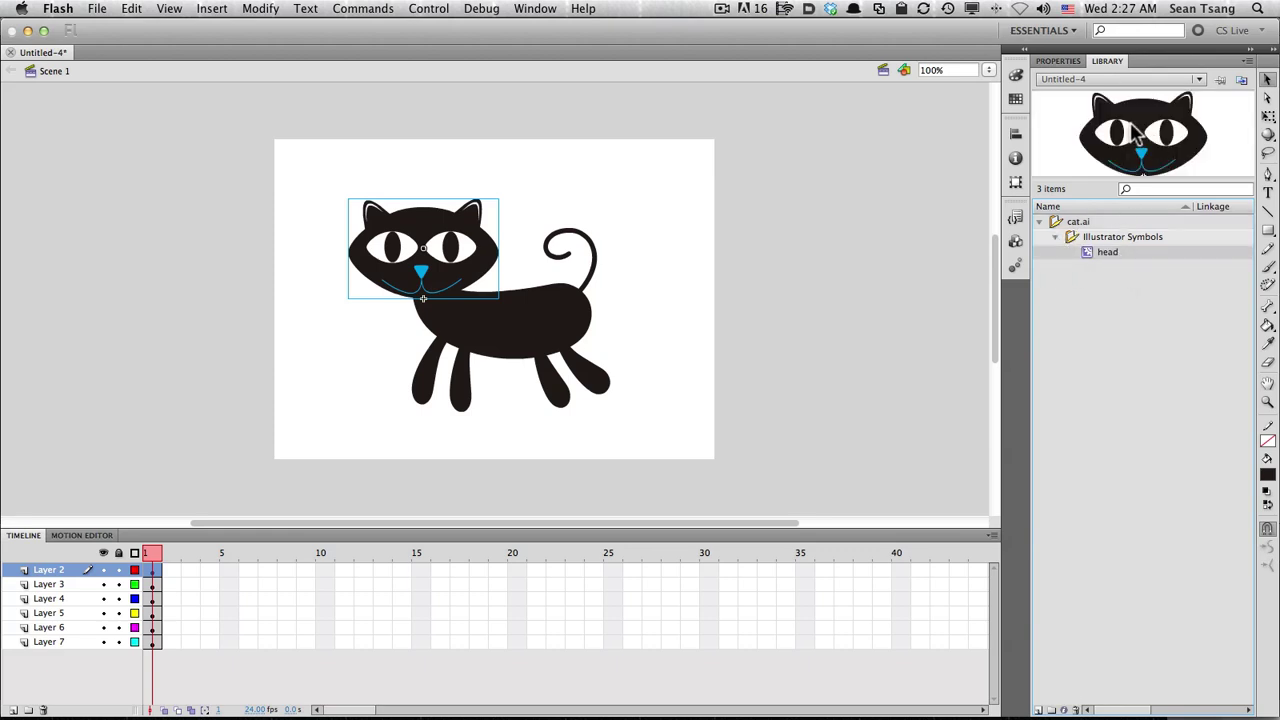
pyautogui.click(650, 309)
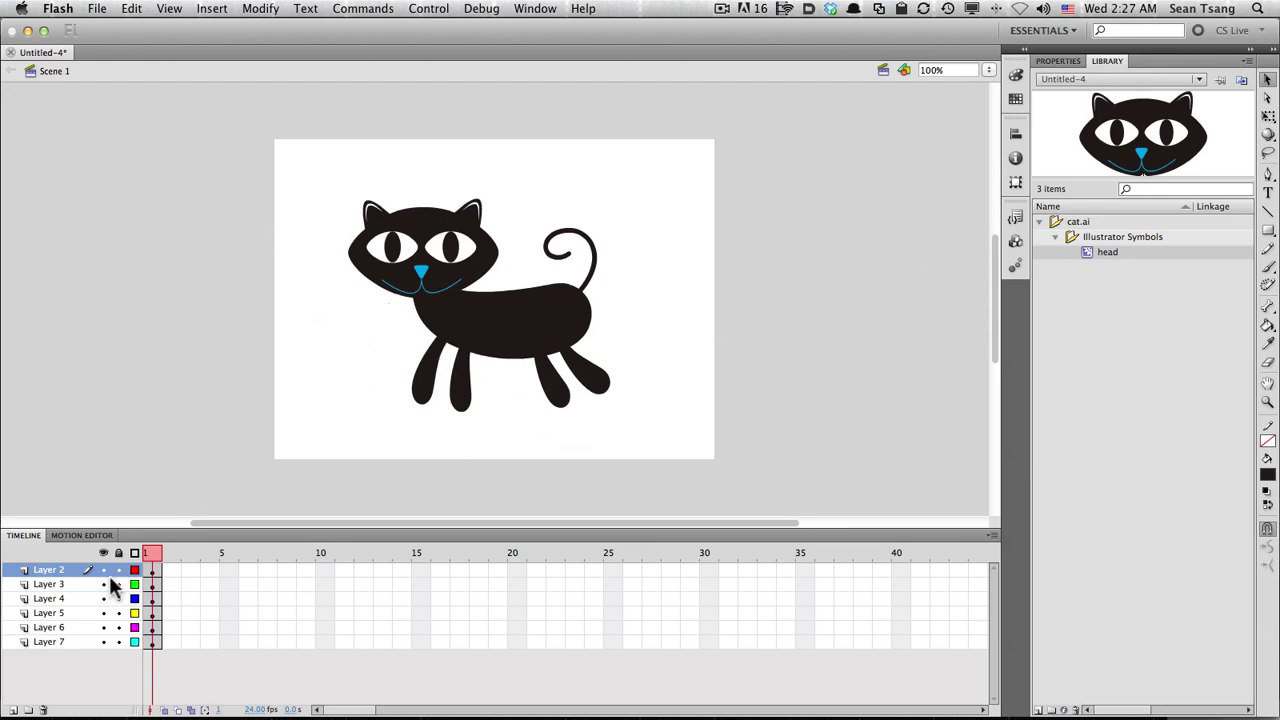
# Break the cat's legs apart into shapes, zoom in on them, and select the front-left leg
pyautogui.click(425, 385)
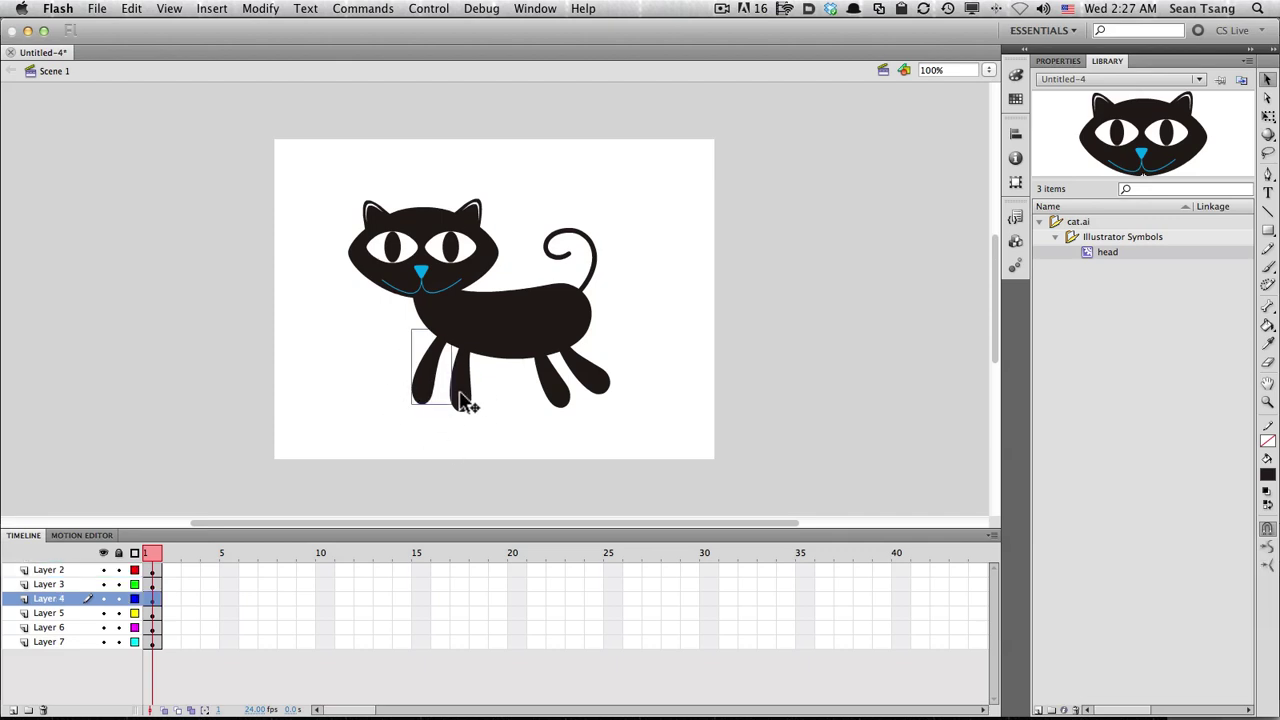
pyautogui.moveTo(326, 443); pyautogui.dragTo(660, 316)
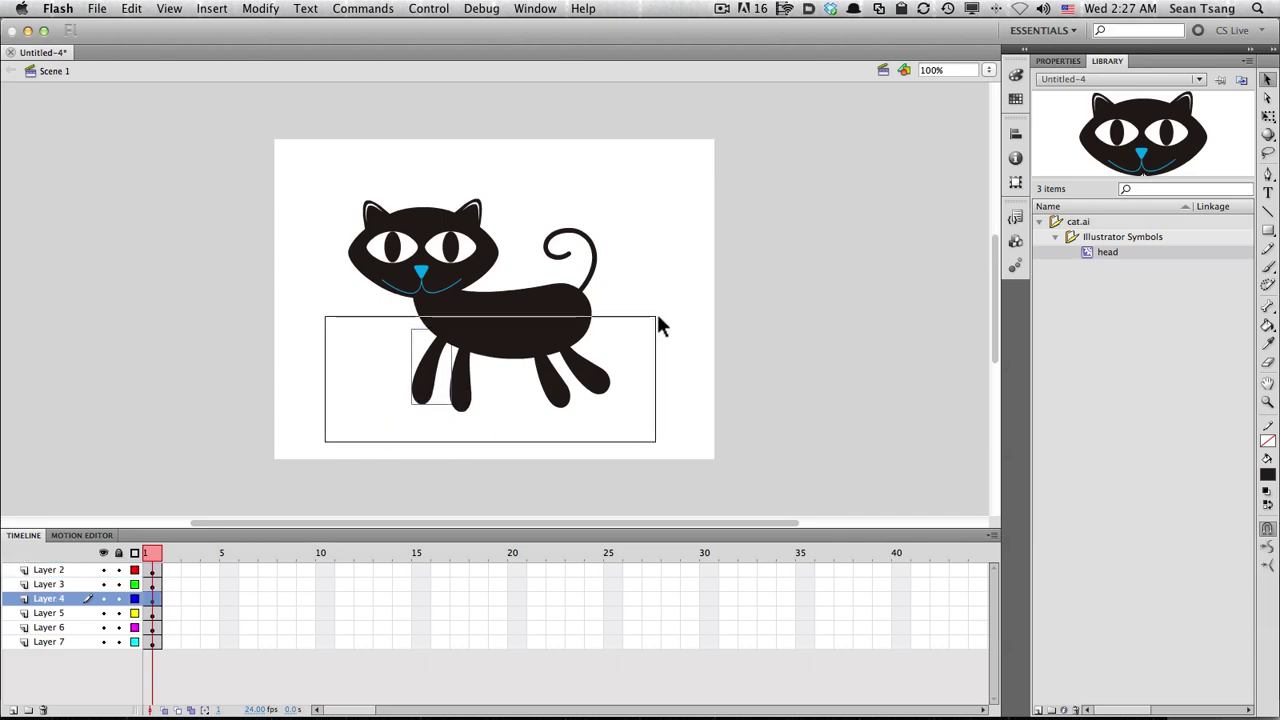
pyautogui.keyDown('shift'); pyautogui.click(575, 325); pyautogui.keyUp('shift')
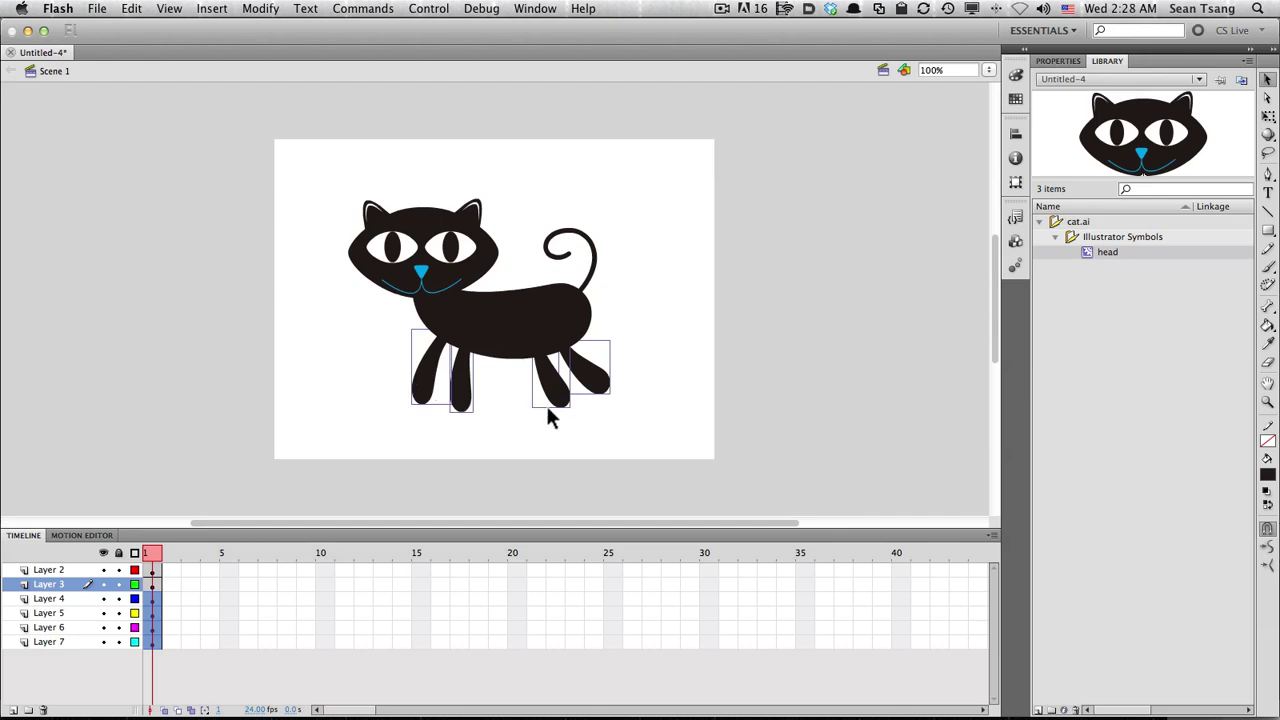
pyautogui.hotkey('ctrl', 'b')
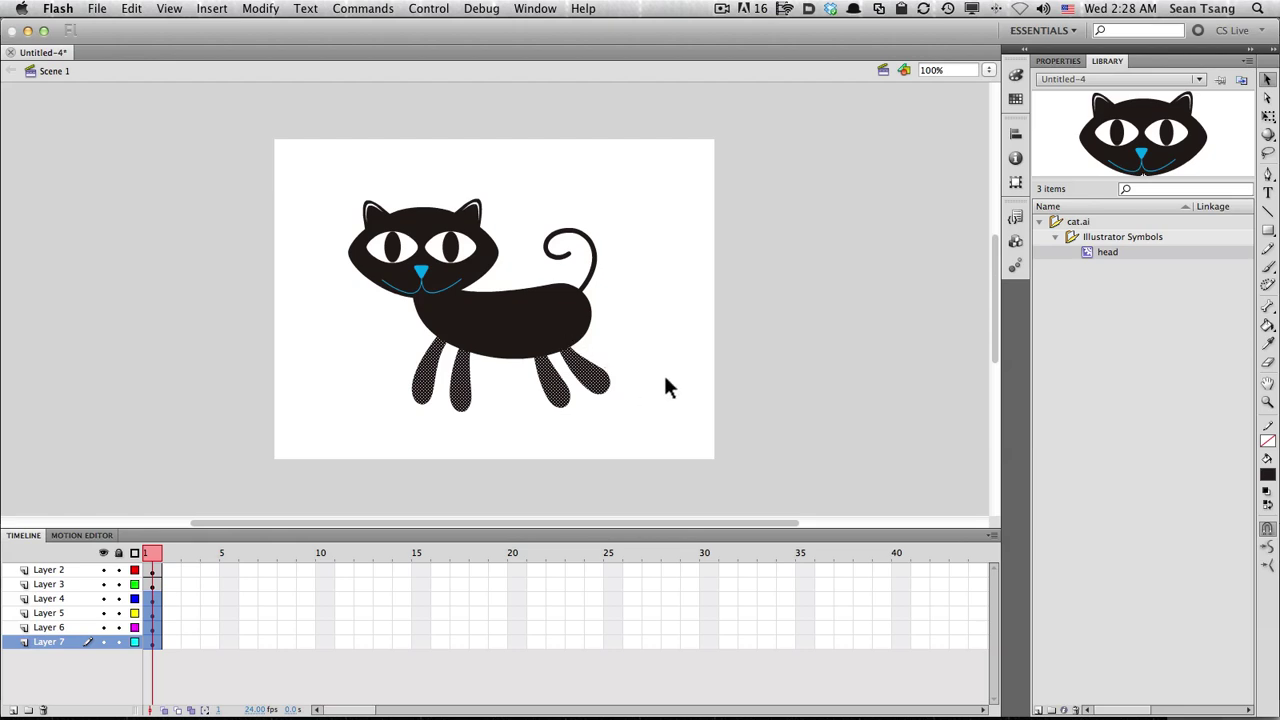
pyautogui.click(632, 337)
pyautogui.moveTo(378, 270); pyautogui.dragTo(734, 456)
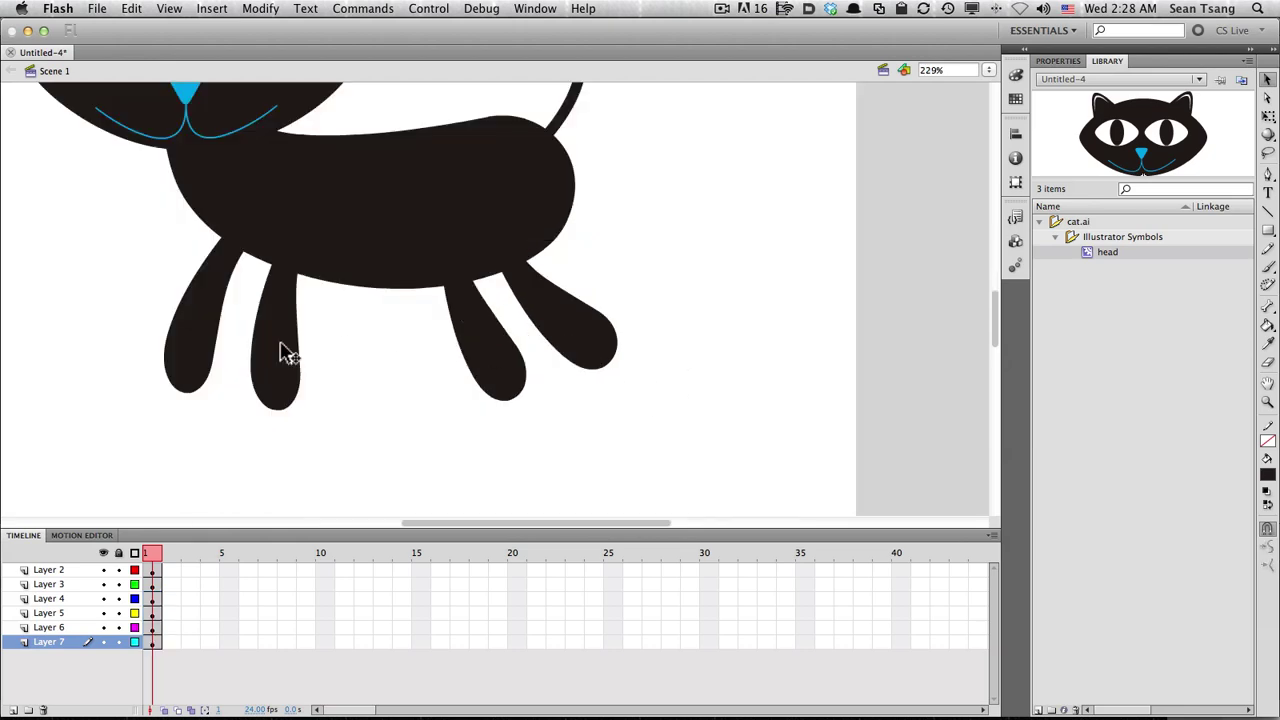
pyautogui.click(195, 350)
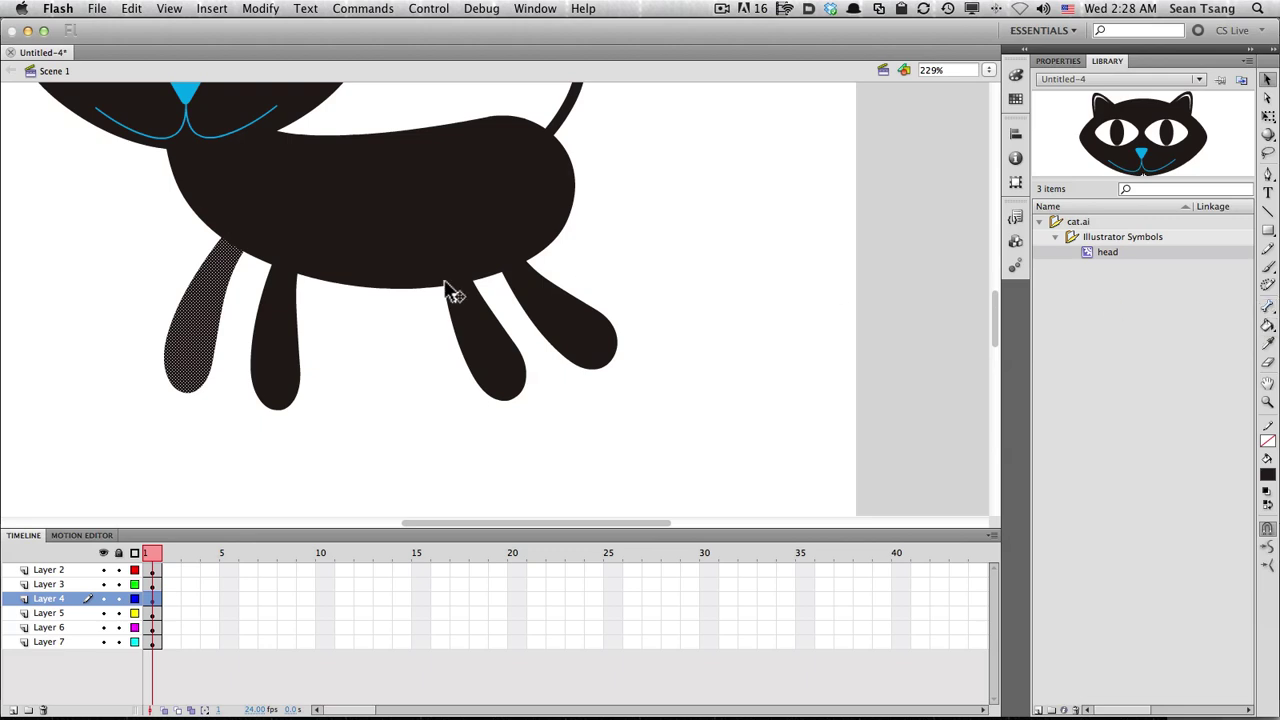
# After a trial bone, lock the body's layer and reselect the front-left leg
pyautogui.click(1267, 307)
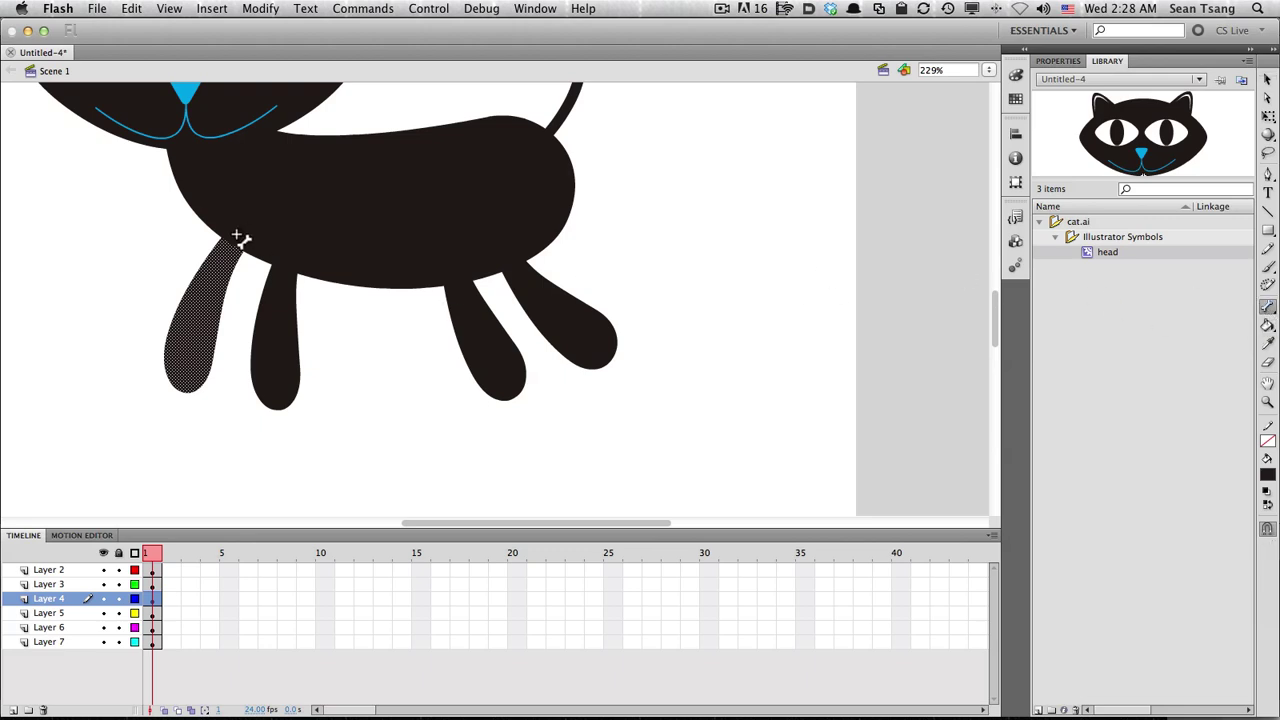
pyautogui.moveTo(249, 217); pyautogui.dragTo(214, 271)
pyautogui.press('v')
pyautogui.click(316, 249)
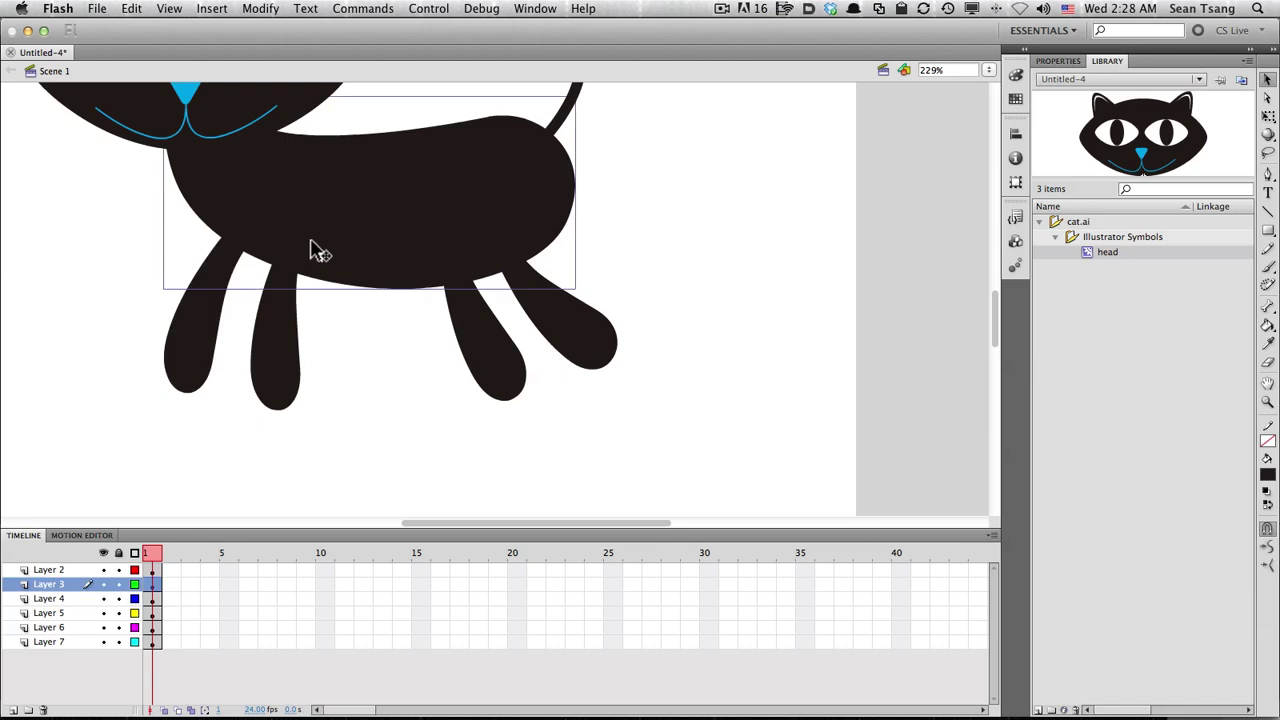
pyautogui.click(118, 584)
pyautogui.click(180, 373)
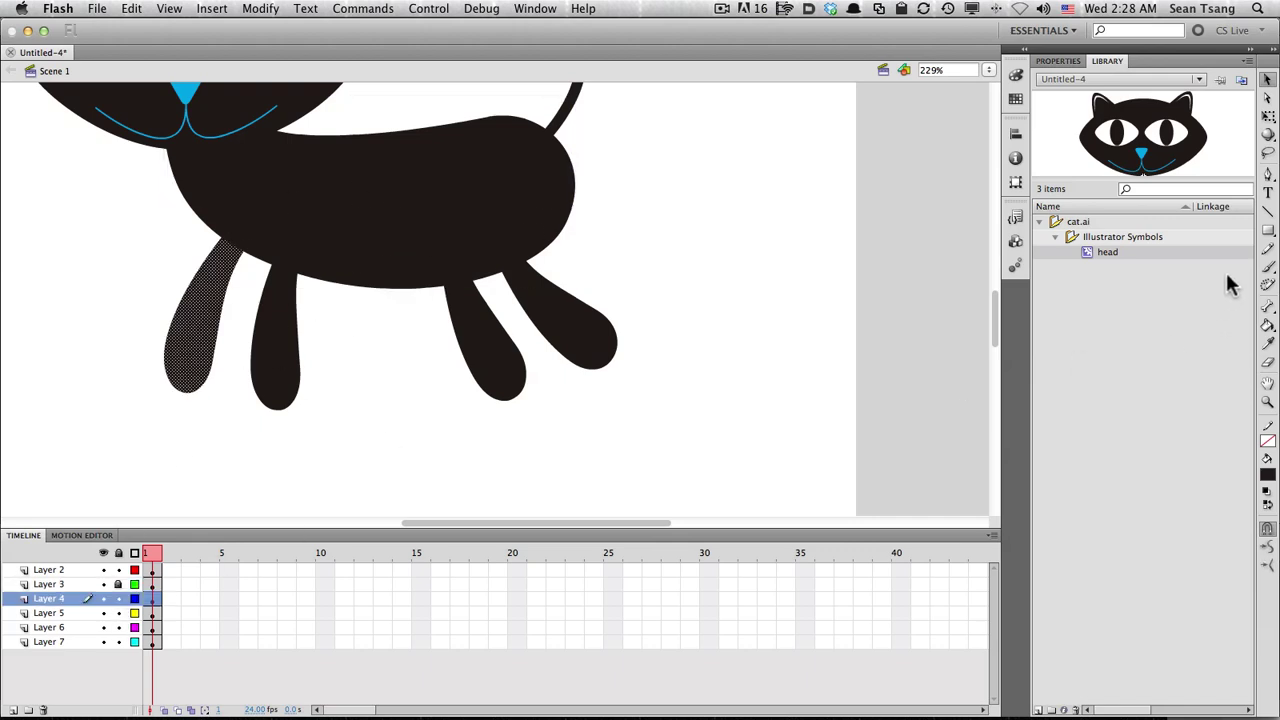
# Draw bones from the hip down the front-left leg and delete the empty Layer 4
pyautogui.click(1268, 307)
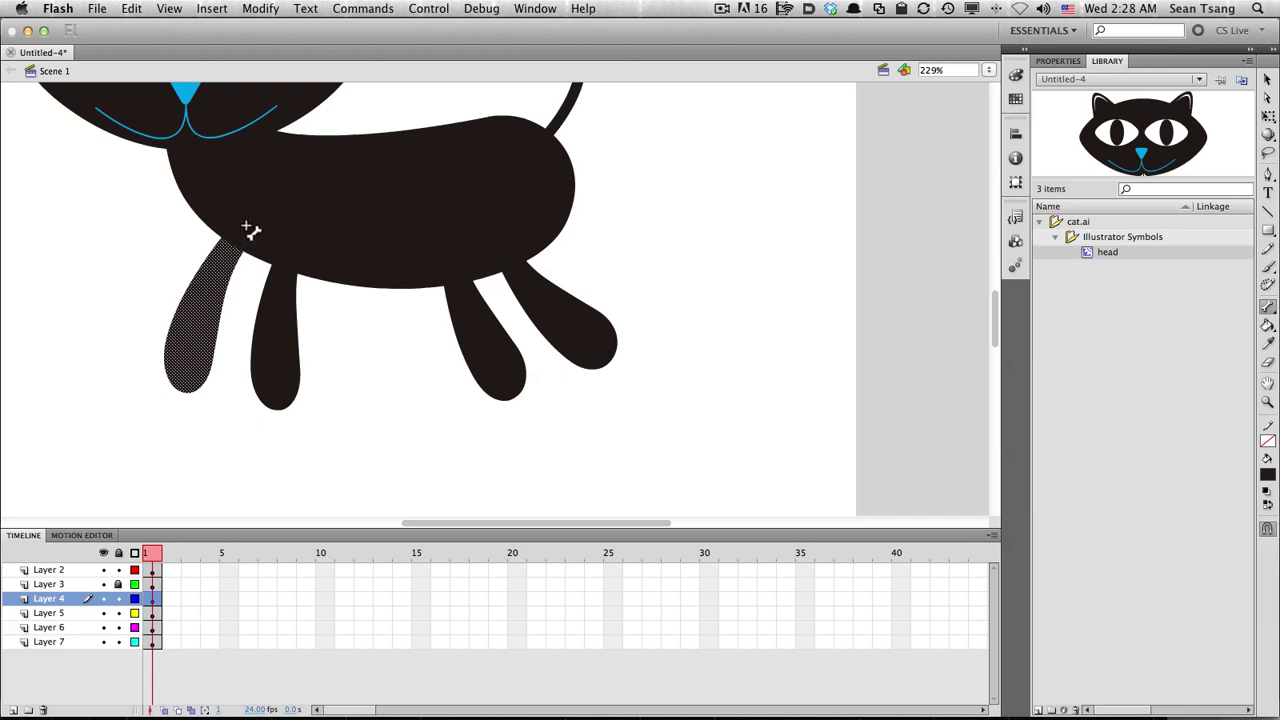
pyautogui.moveTo(245, 229)
pyautogui.mouseDown()
pyautogui.moveTo(200, 301)
pyautogui.moveTo(186, 390)
pyautogui.mouseUp()
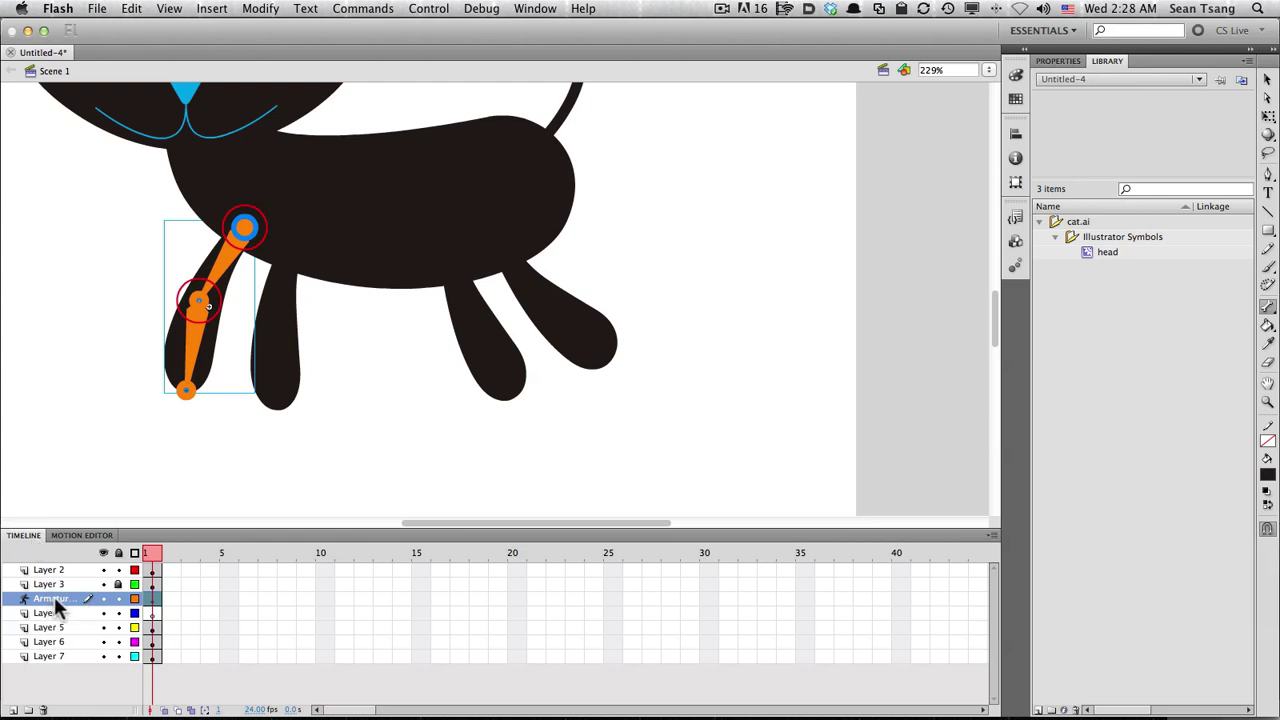
pyautogui.click(45, 612)
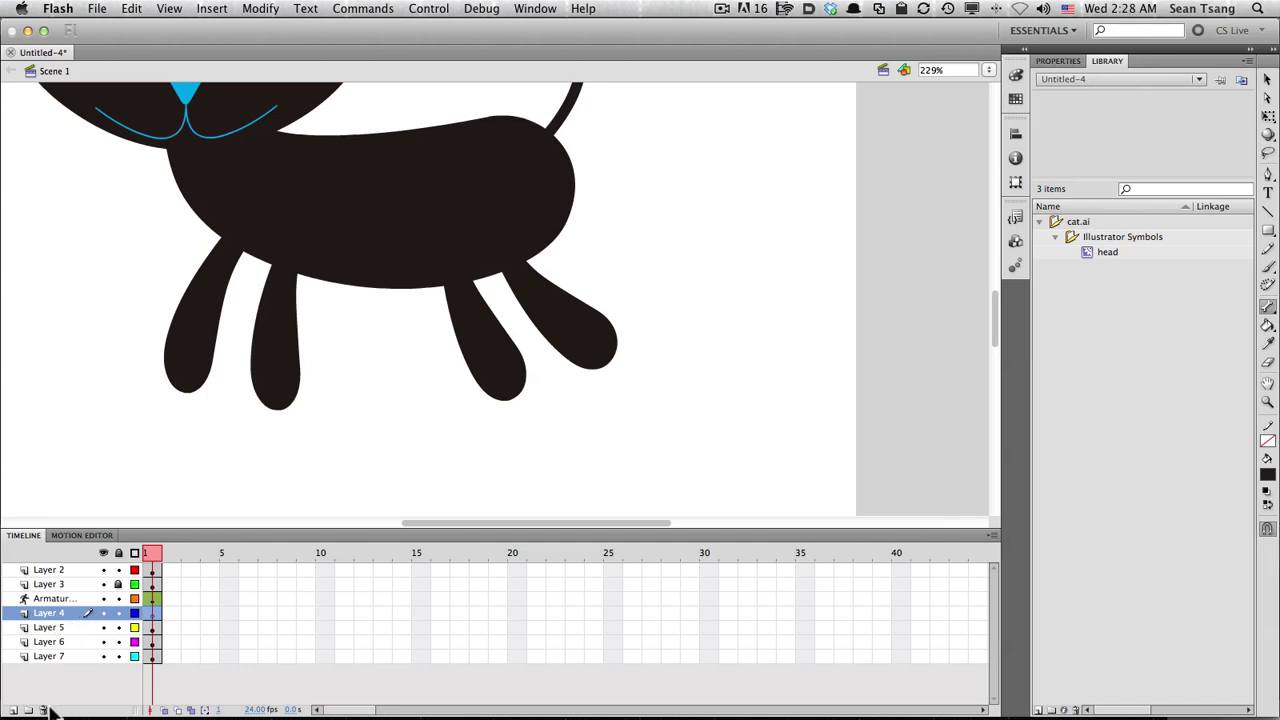
pyautogui.click(44, 710)
# Lock the first Armature layer and draw a hip-to-mid-leg bone on the second leg (Layer 5)
pyautogui.click(61, 598)
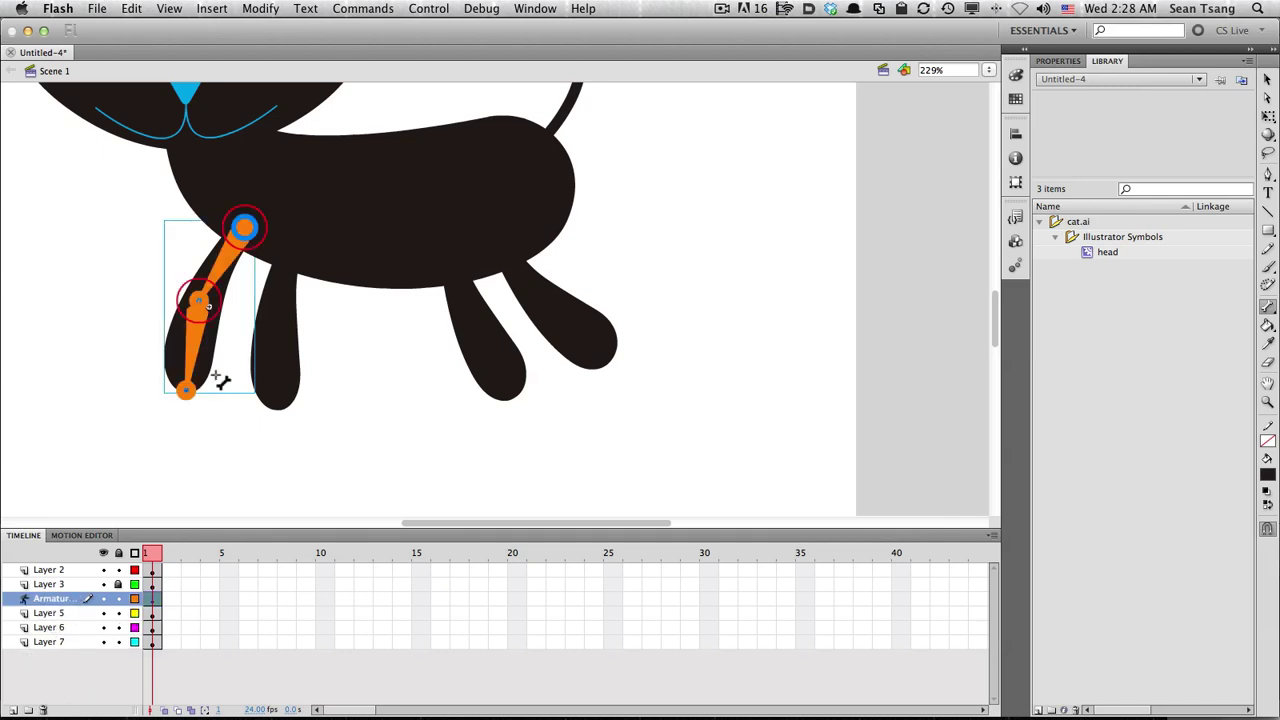
pyautogui.press('v')
pyautogui.click(280, 386)
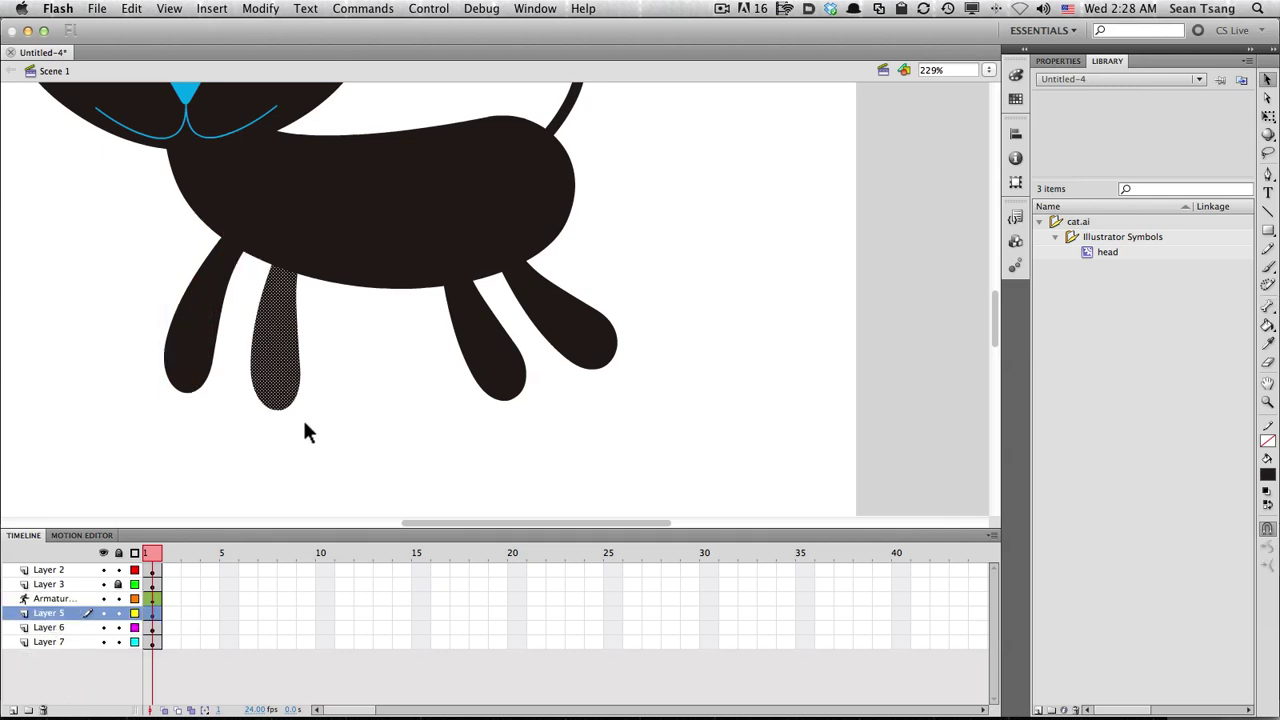
pyautogui.click(118, 598)
pyautogui.click(1268, 306)
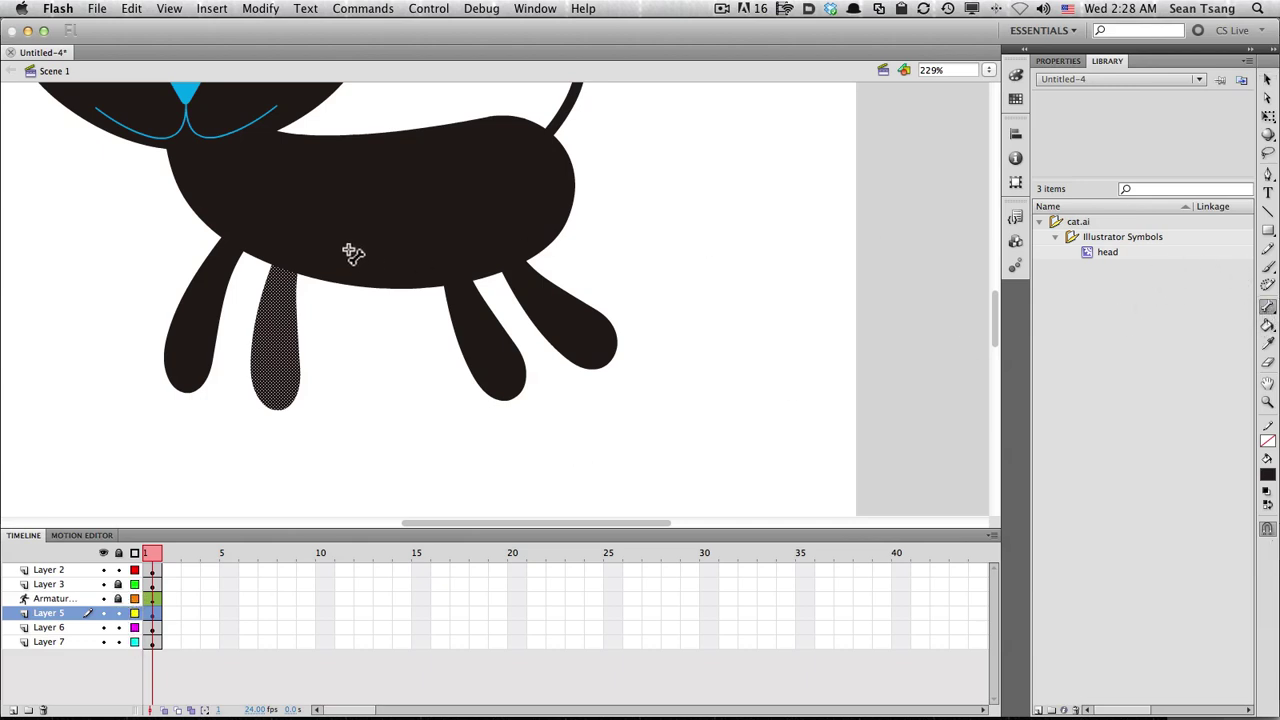
pyautogui.moveTo(289, 252)
pyautogui.mouseDown()
pyautogui.moveTo(274, 333)
pyautogui.moveTo(300, 425)
pyautogui.mouseUp()
# Draw bones down the third leg on Layer 6, starting from the hip
pyautogui.press('v')
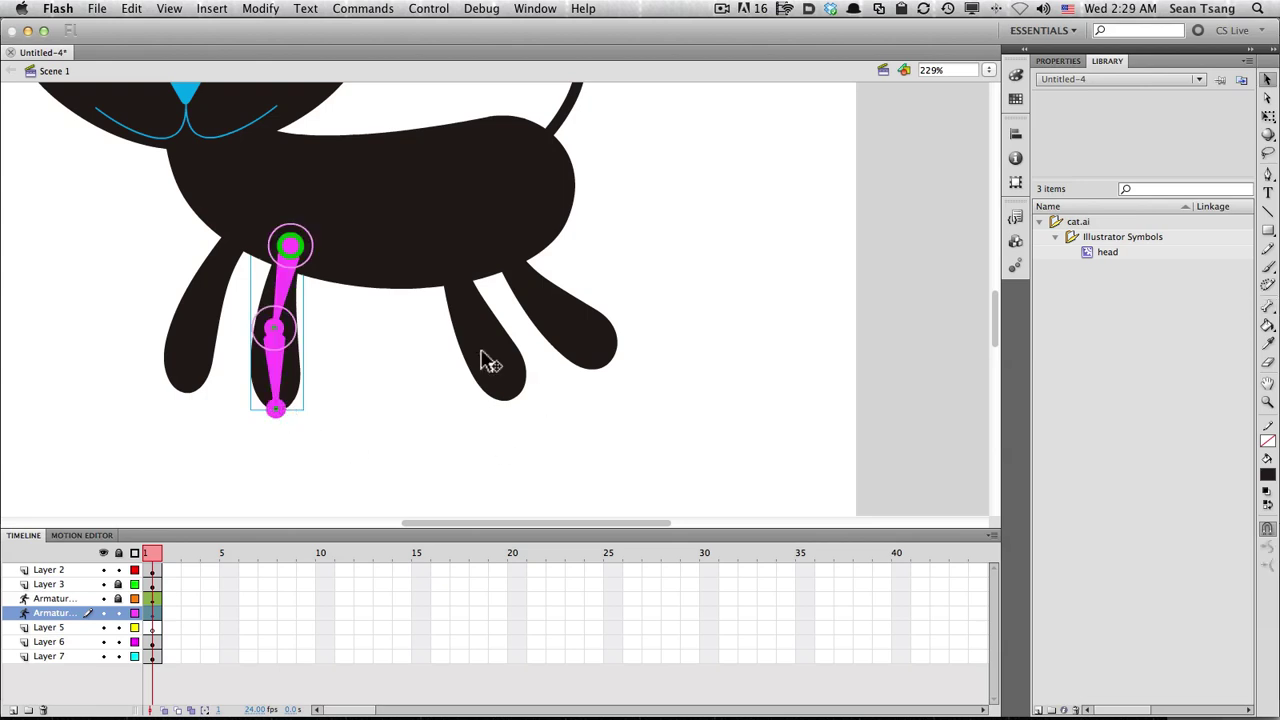
pyautogui.click(486, 358)
pyautogui.click(1268, 306)
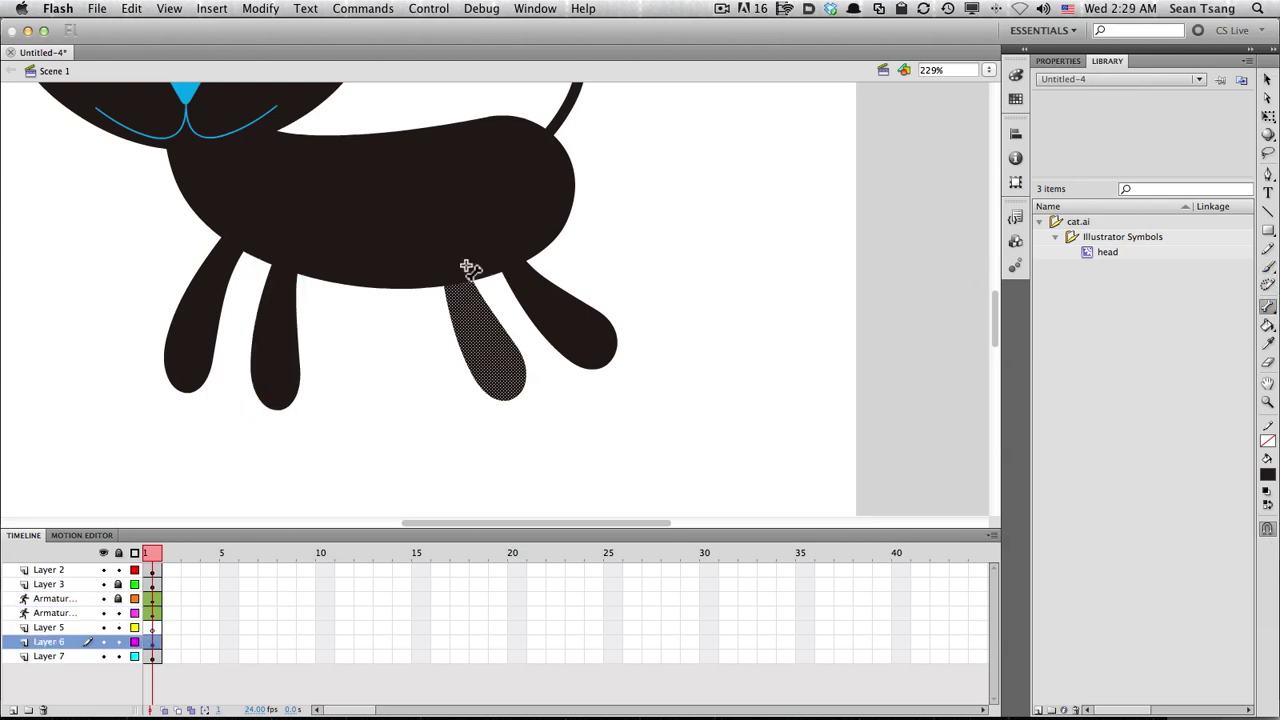
pyautogui.moveTo(451, 263); pyautogui.dragTo(511, 395)
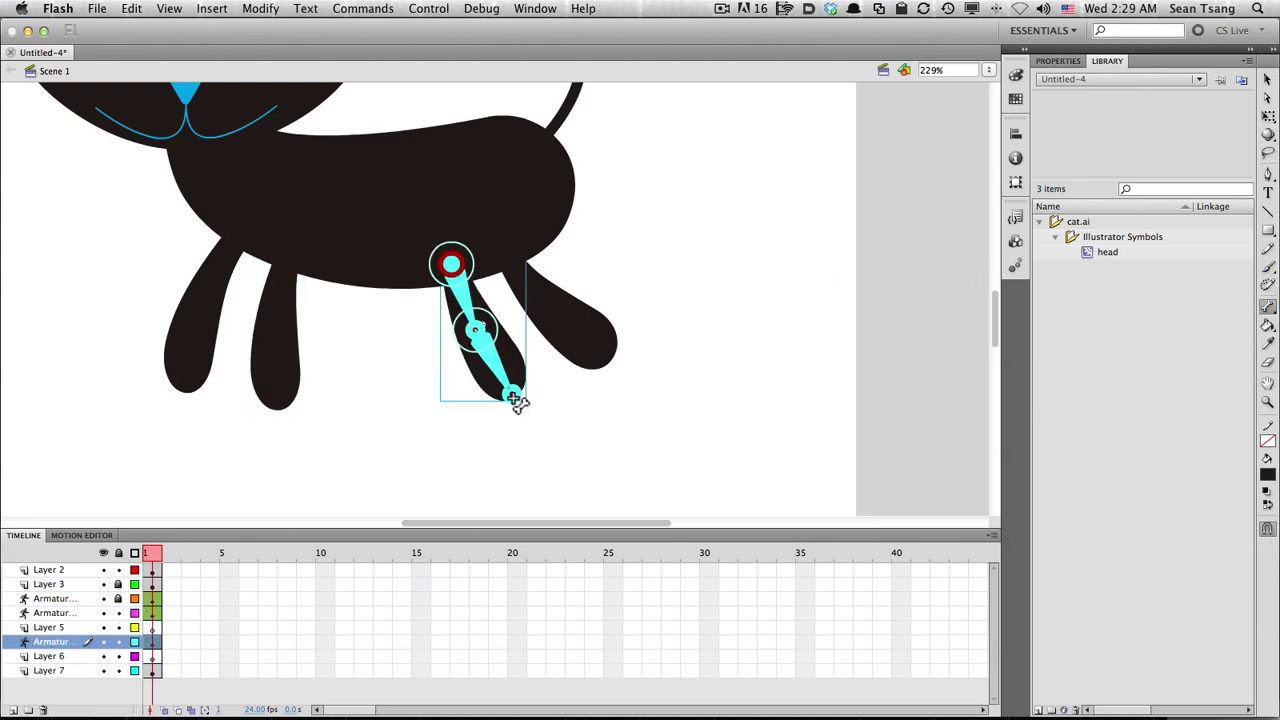
# Rig the fourth leg on Layer 7 with a bone drawn down from the hip
pyautogui.click(603, 351)
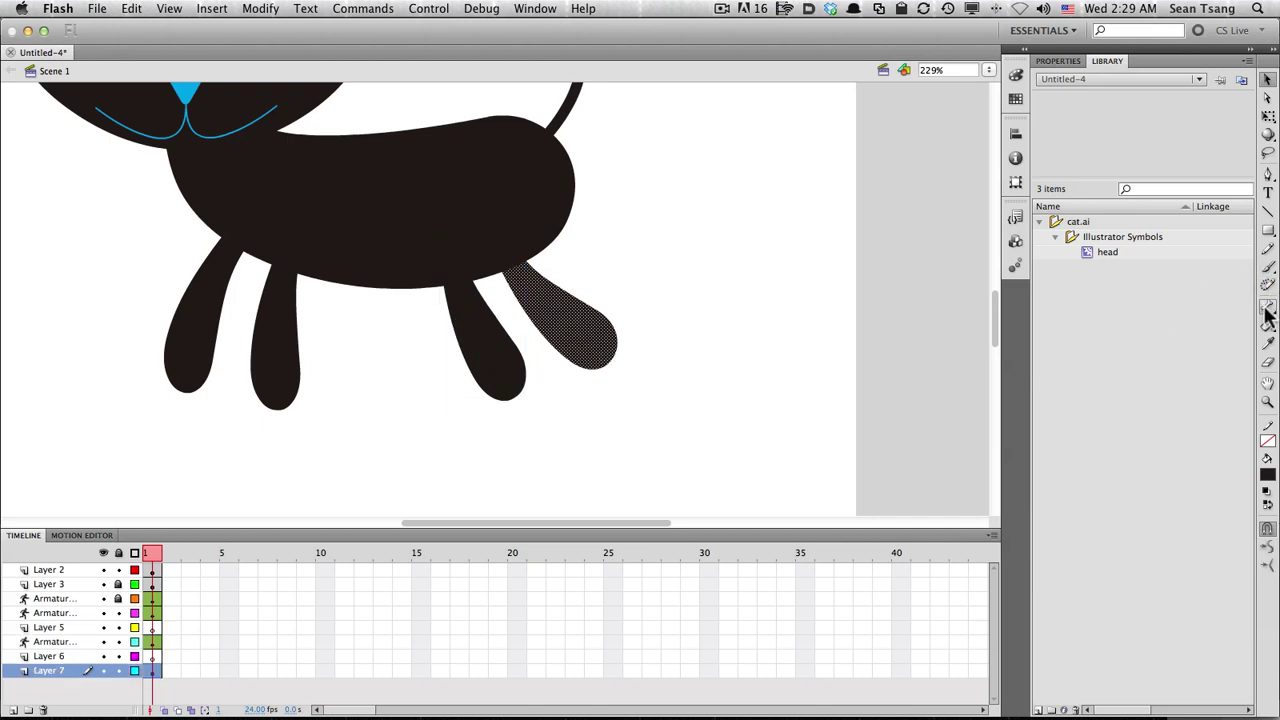
pyautogui.click(514, 256)
pyautogui.press('v')
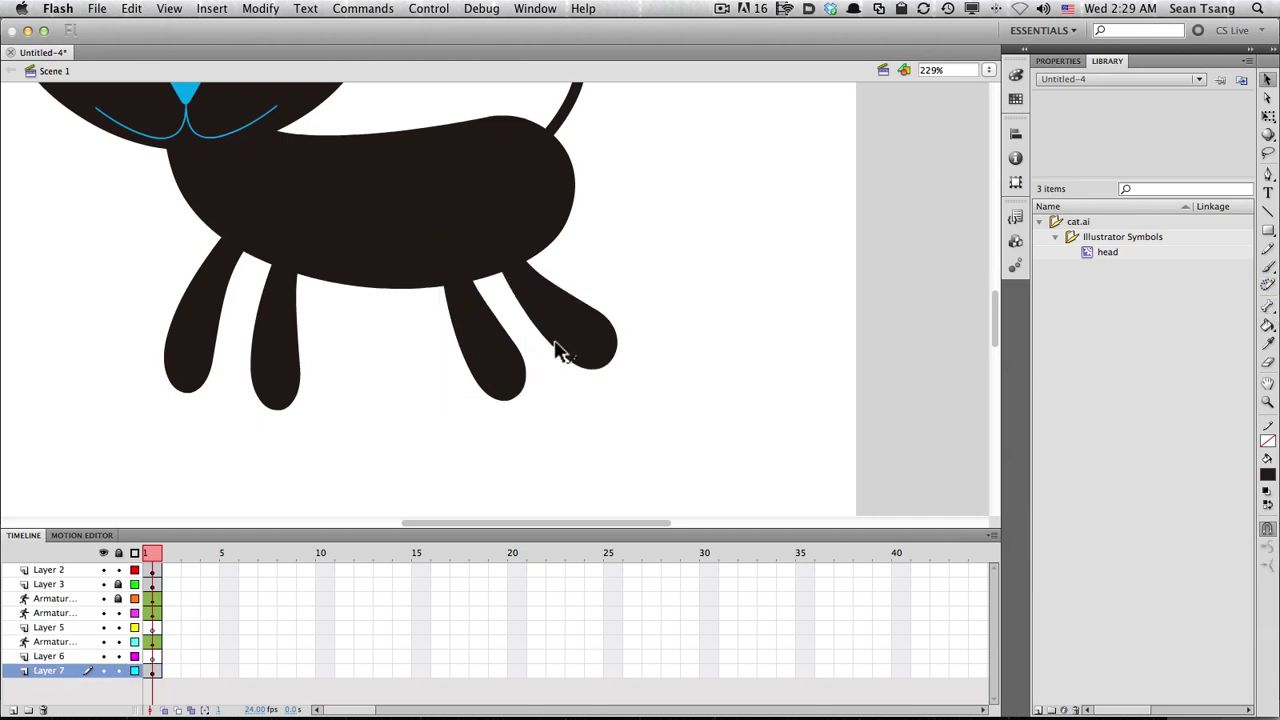
pyautogui.click(560, 351)
pyautogui.click(1267, 305)
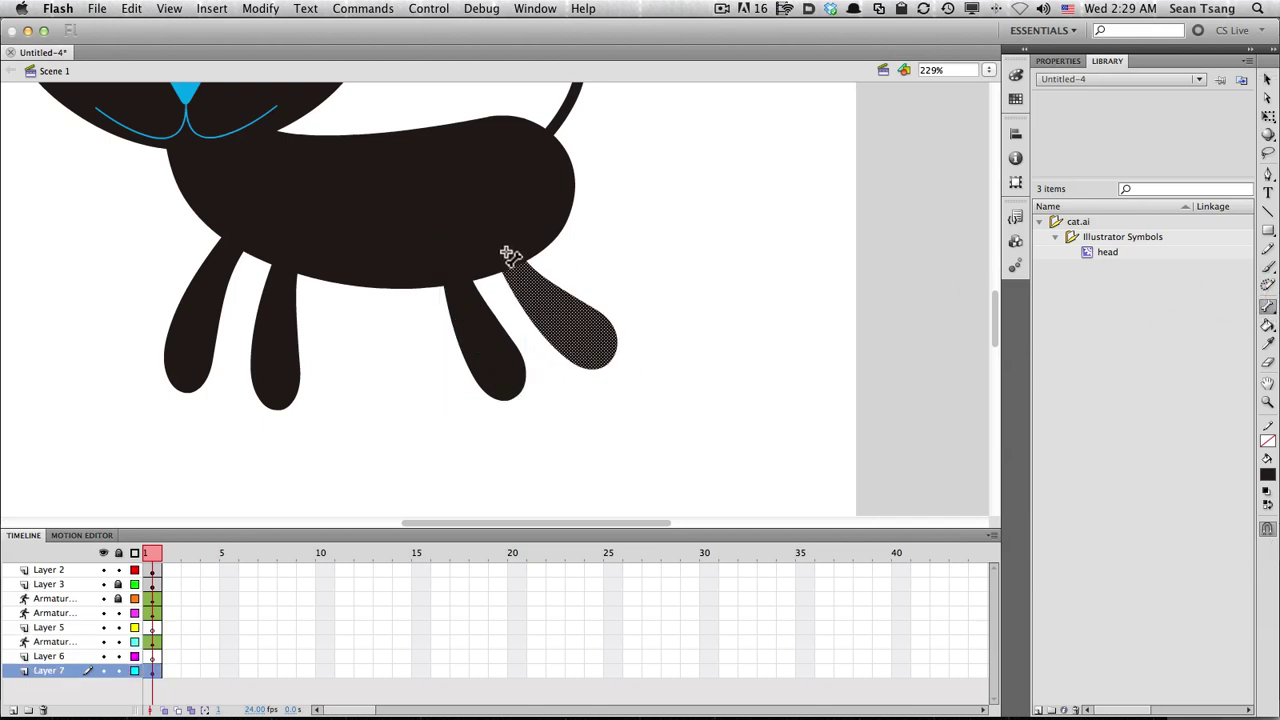
pyautogui.moveTo(510, 259); pyautogui.dragTo(560, 318)
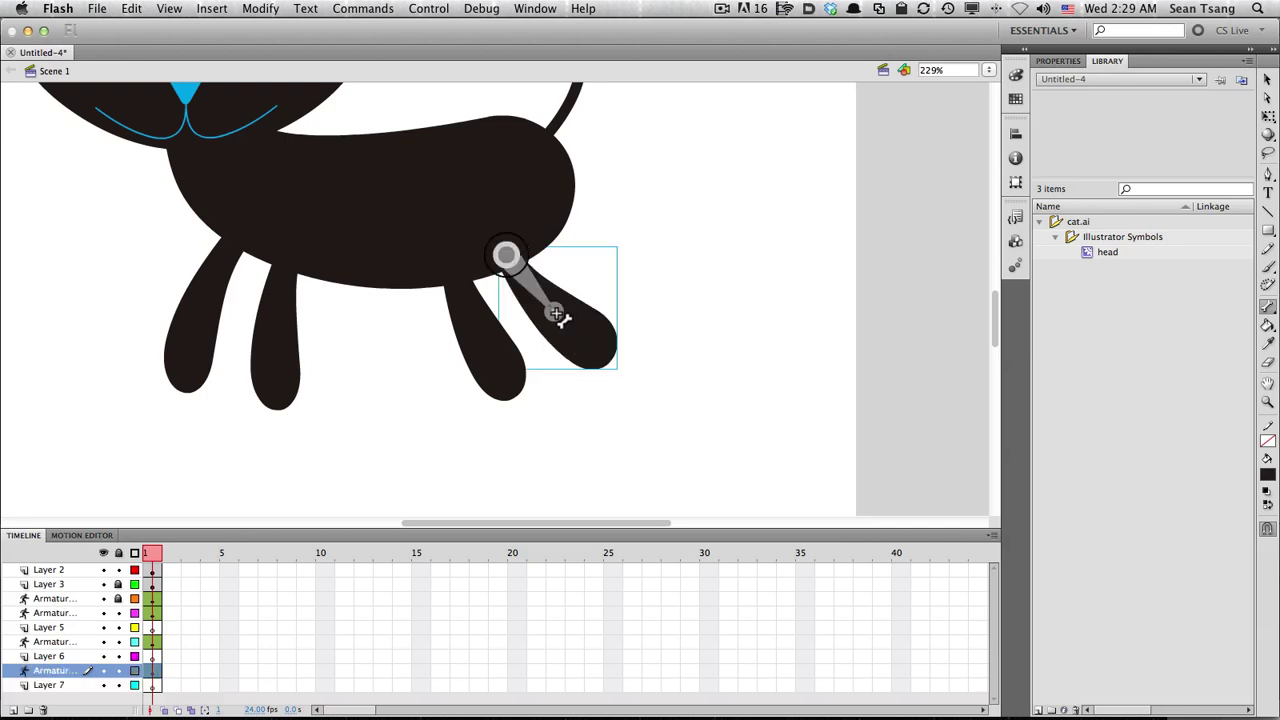
pyautogui.press('v')
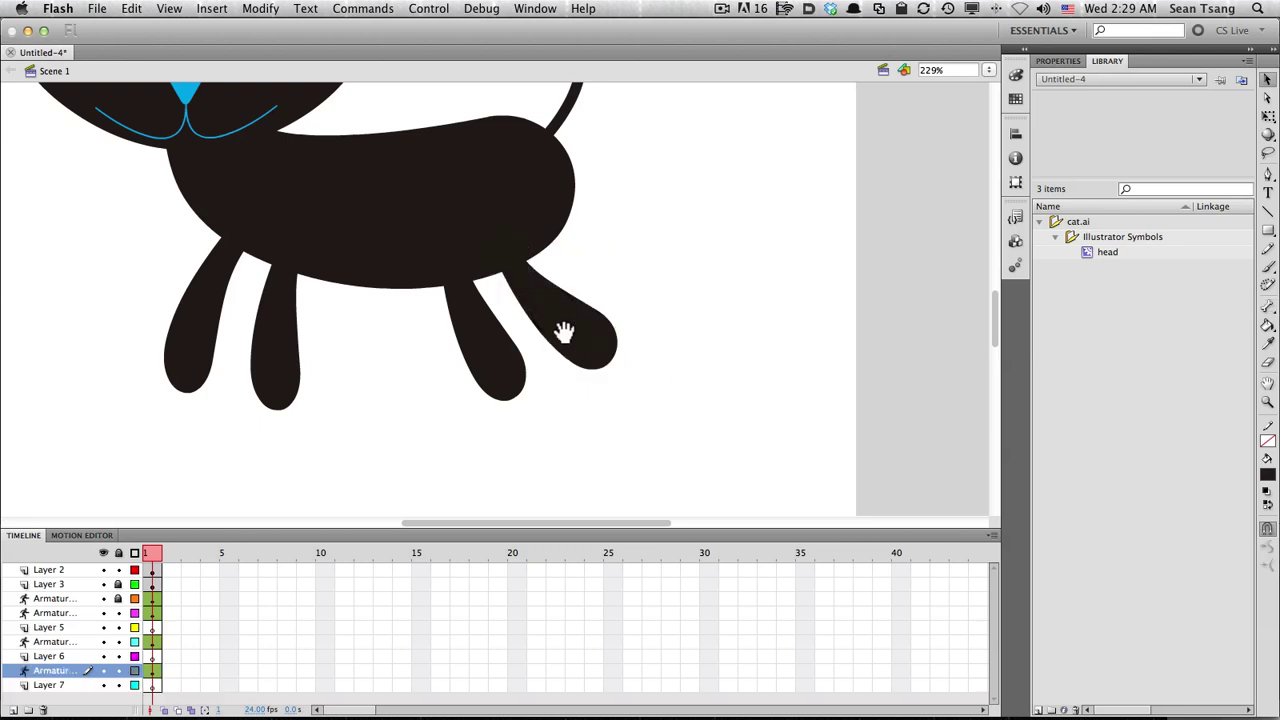
pyautogui.moveTo(566, 331)
pyautogui.mouseDown()
pyautogui.moveTo(694, 395)
pyautogui.moveTo(660, 383)
pyautogui.mouseUp()
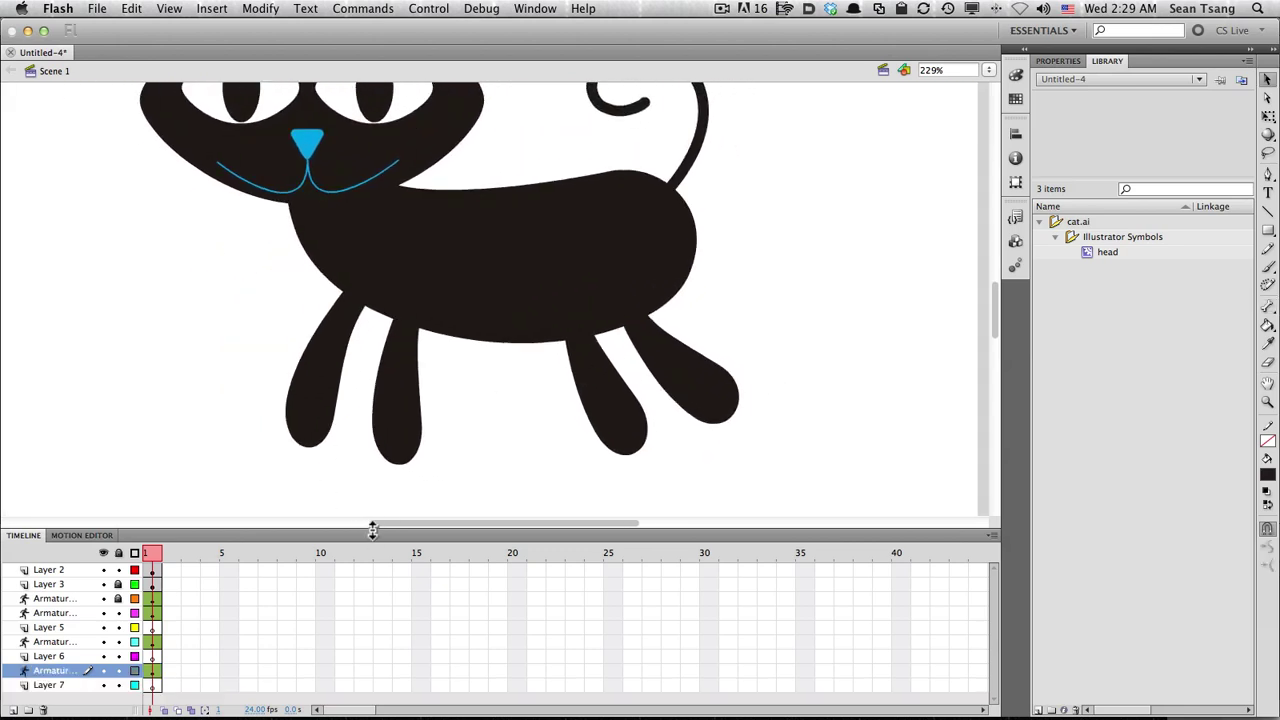
# Enlarge the timeline and fill every layer, armatures included, with frames through frame 24 (F5)
pyautogui.moveTo(372, 531); pyautogui.dragTo(372, 412)
pyautogui.press('super+minus')
pyautogui.moveTo(500, 256); pyautogui.dragTo(500, 298)
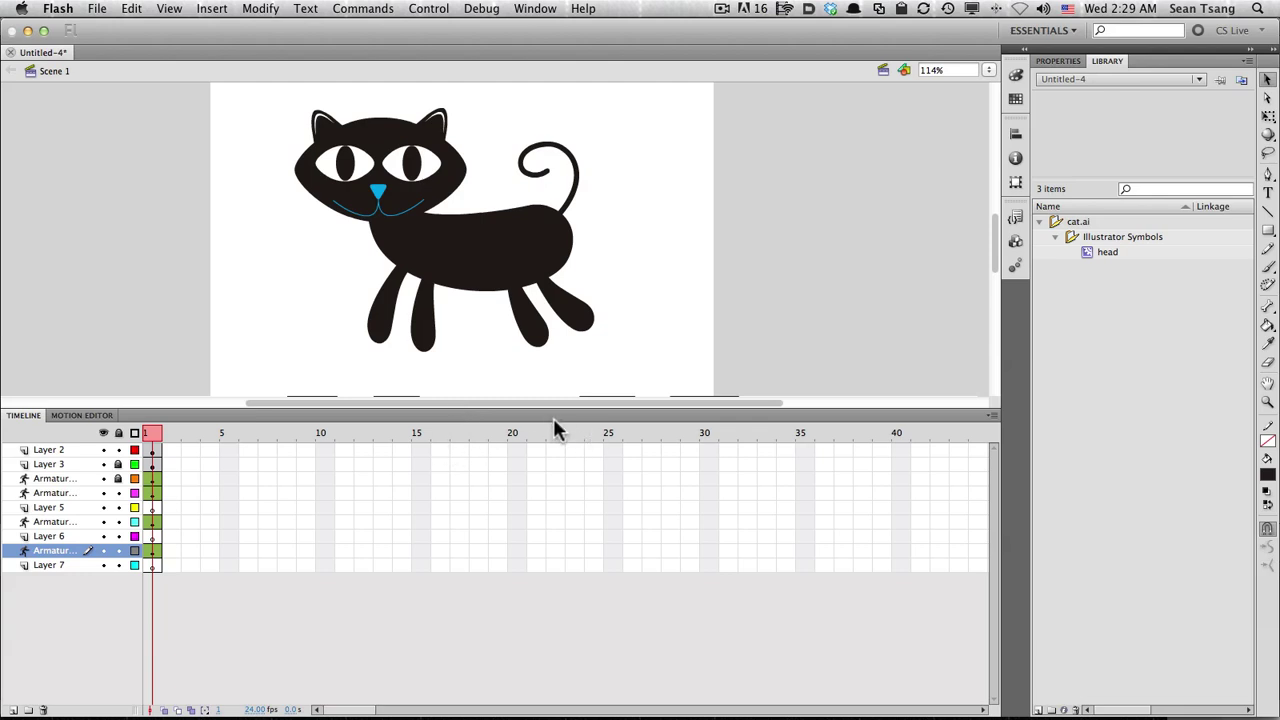
pyautogui.click(709, 450)
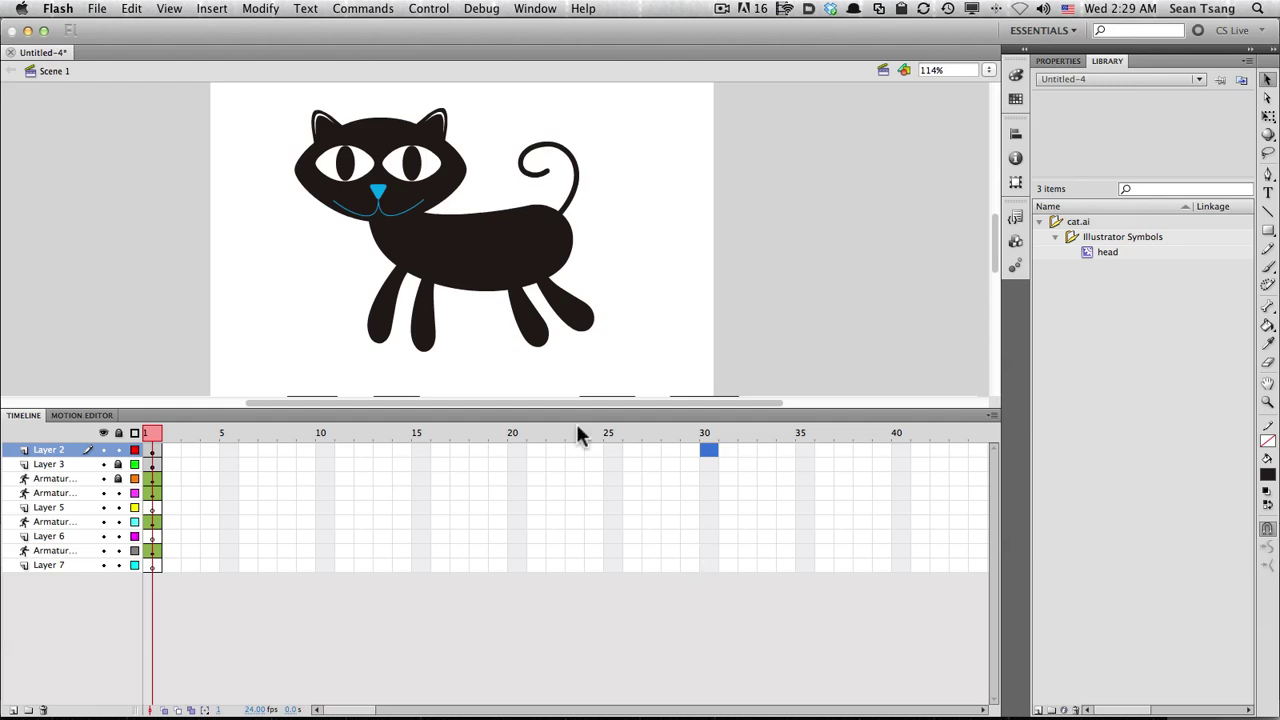
pyautogui.click(593, 450)
pyautogui.moveTo(596, 571); pyautogui.dragTo(595, 566)
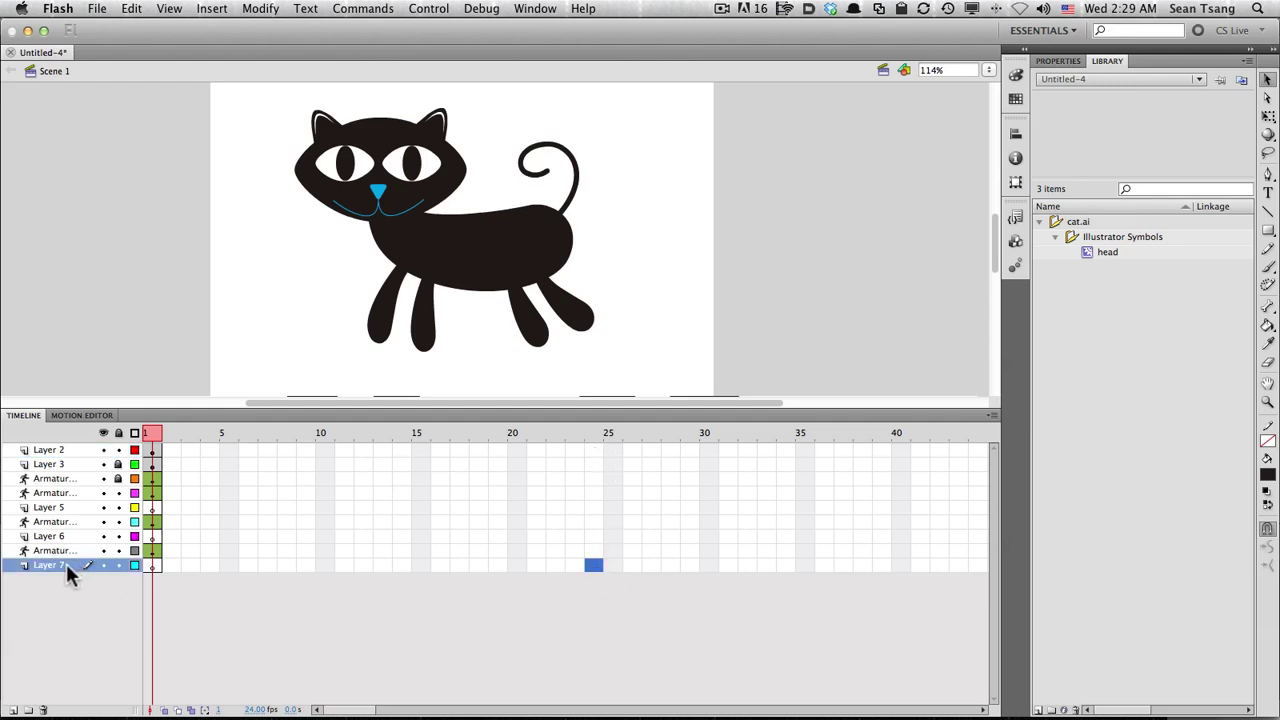
pyautogui.keyDown('shift'); pyautogui.click(590, 450); pyautogui.keyUp('shift')
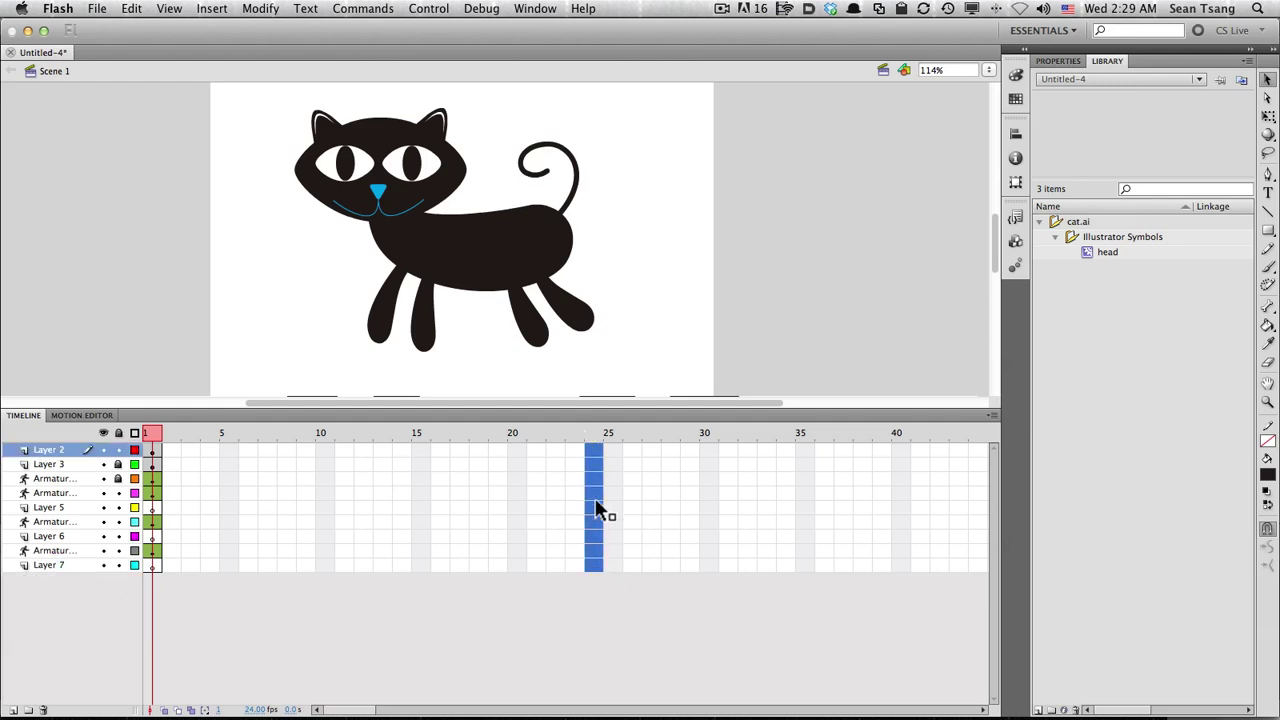
pyautogui.press('F5')
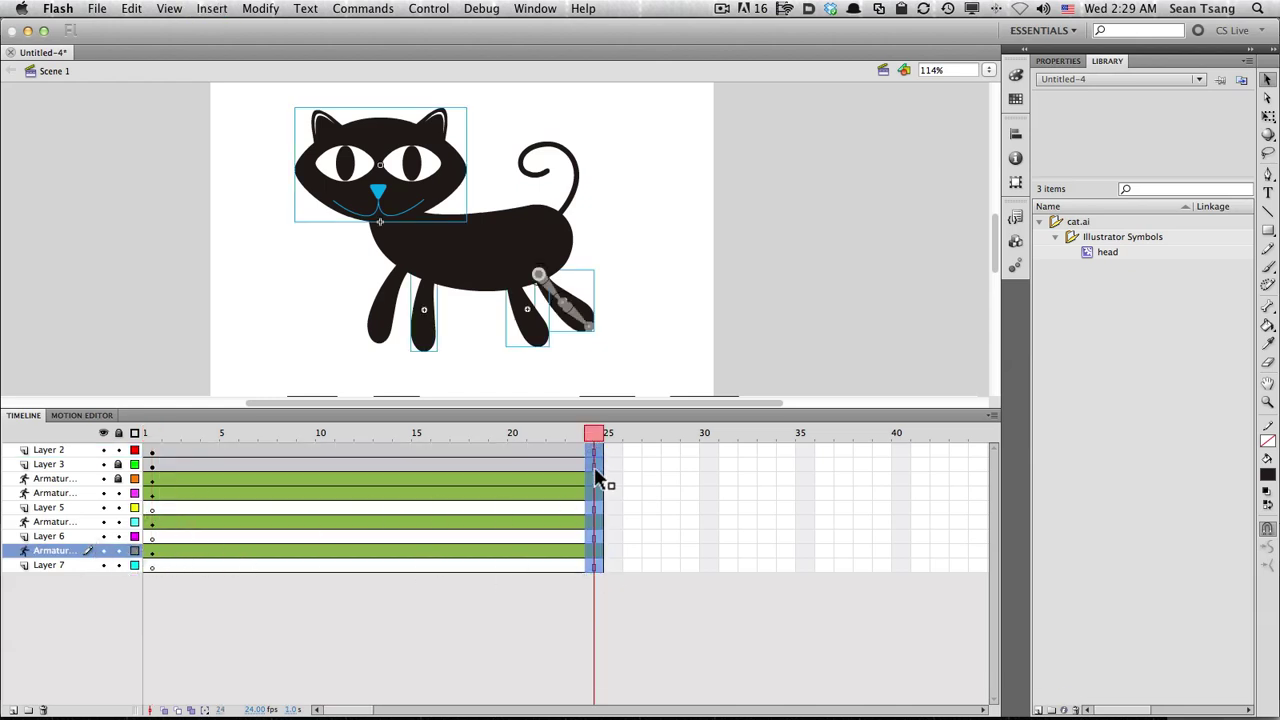
# Delete Layers 5, 6 and 7, then return the playhead to frame 1
pyautogui.click(45, 565)
pyautogui.keyDown('super'); pyautogui.click(59, 536); pyautogui.keyUp('super')
pyautogui.keyDown('super'); pyautogui.click(65, 507); pyautogui.keyUp('super')
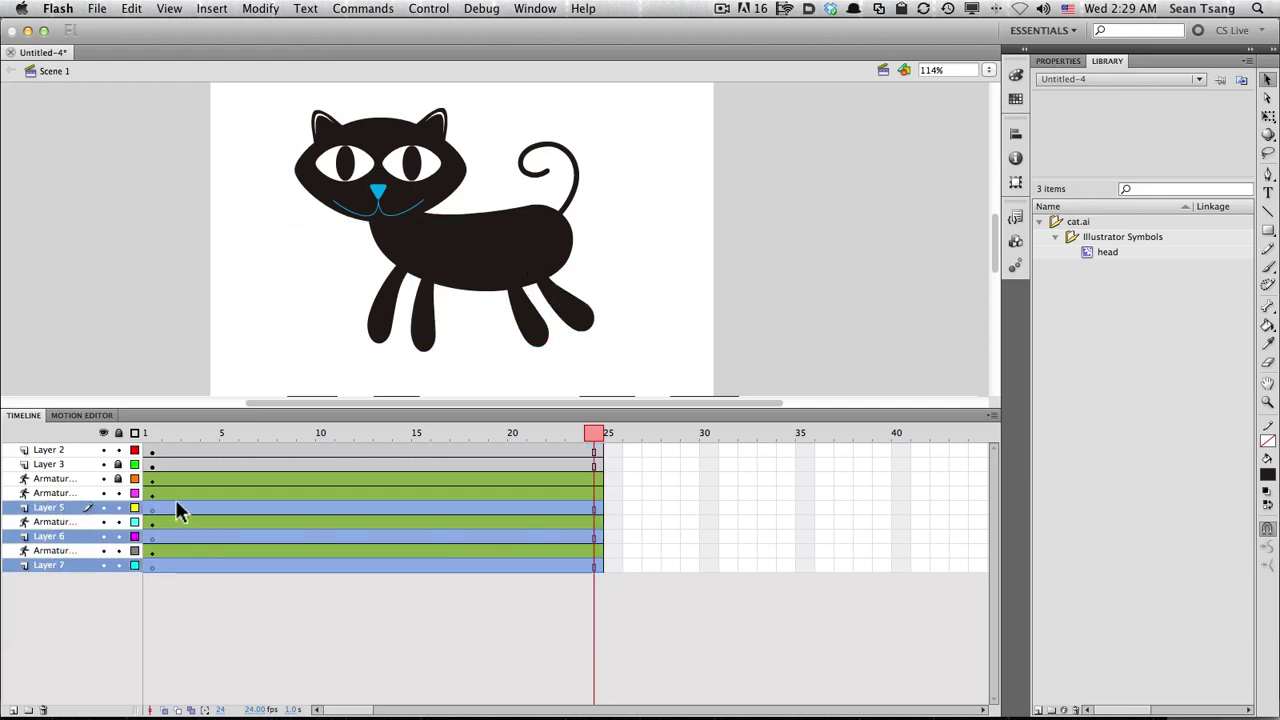
pyautogui.click(43, 710)
pyautogui.moveTo(582, 436)
pyautogui.mouseDown()
pyautogui.moveTo(152, 436)
pyautogui.moveTo(121, 476)
pyautogui.mouseUp()
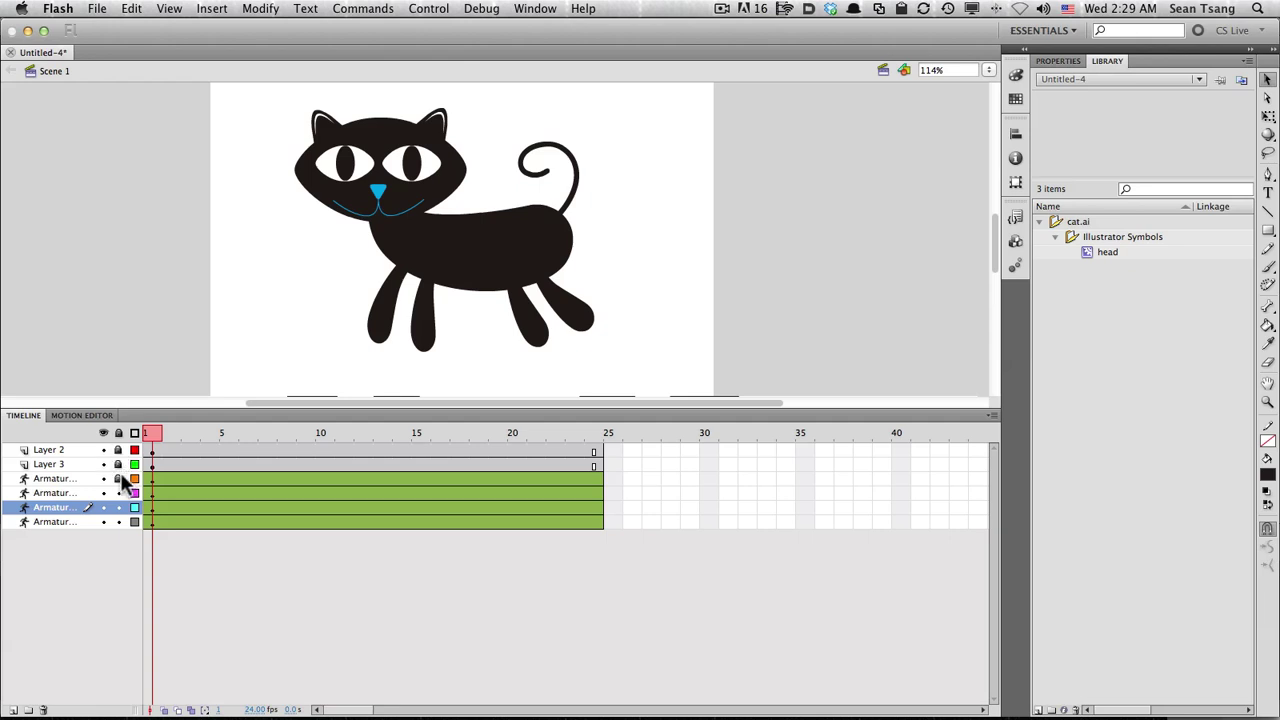
pyautogui.click(394, 479)
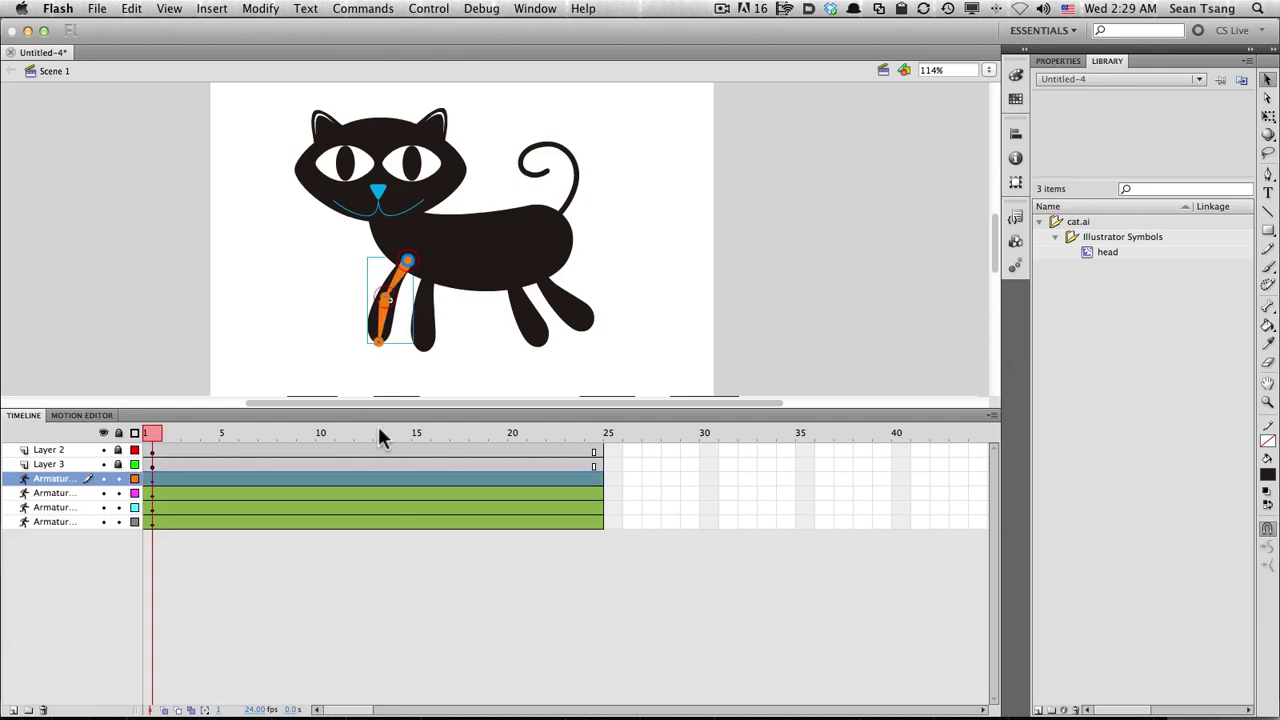
# Zoom in on the legs and bend the front leg's bones into its frame-1 pose
pyautogui.click(120, 437)
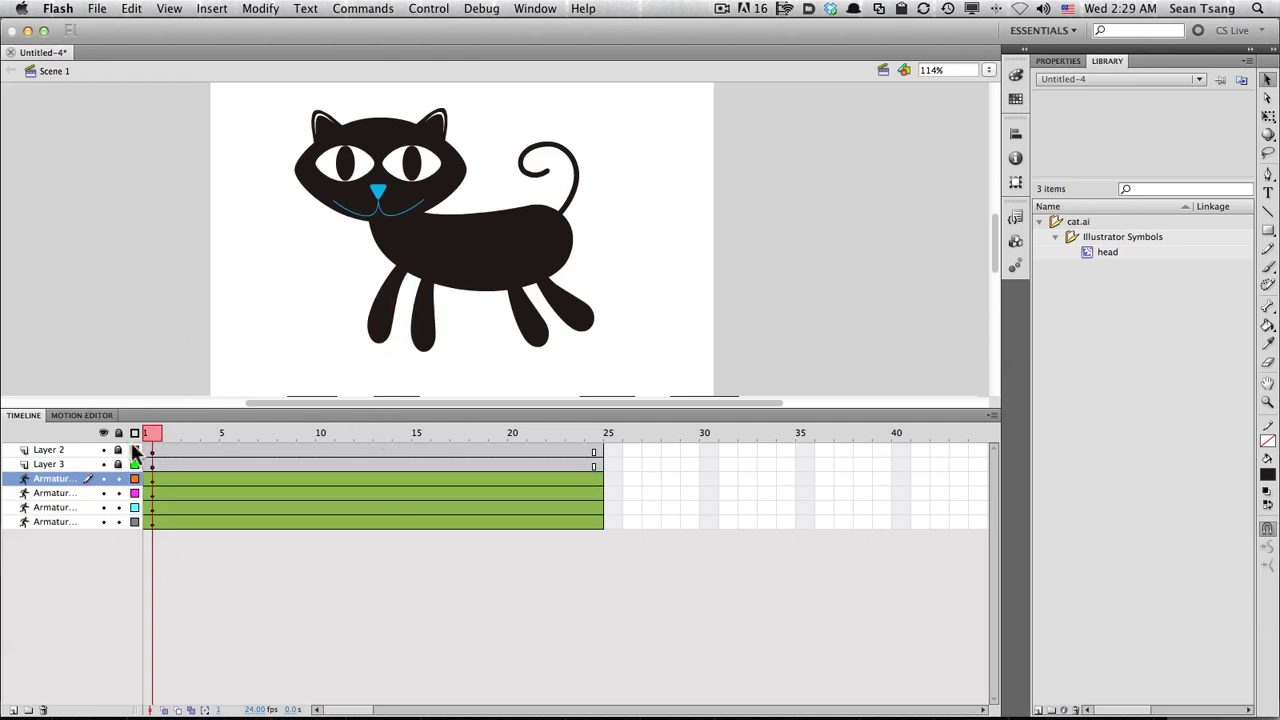
pyautogui.press('super+equal')
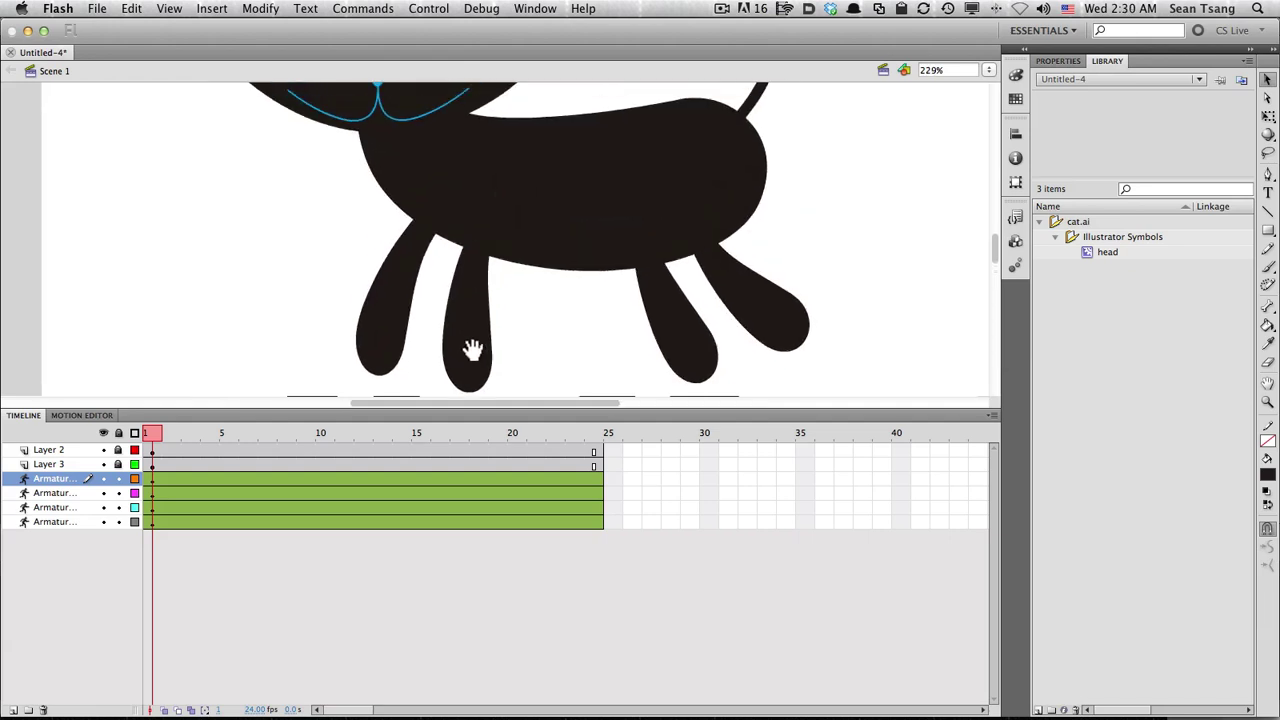
pyautogui.scroll(2, 460, 300)
pyautogui.click(408, 307)
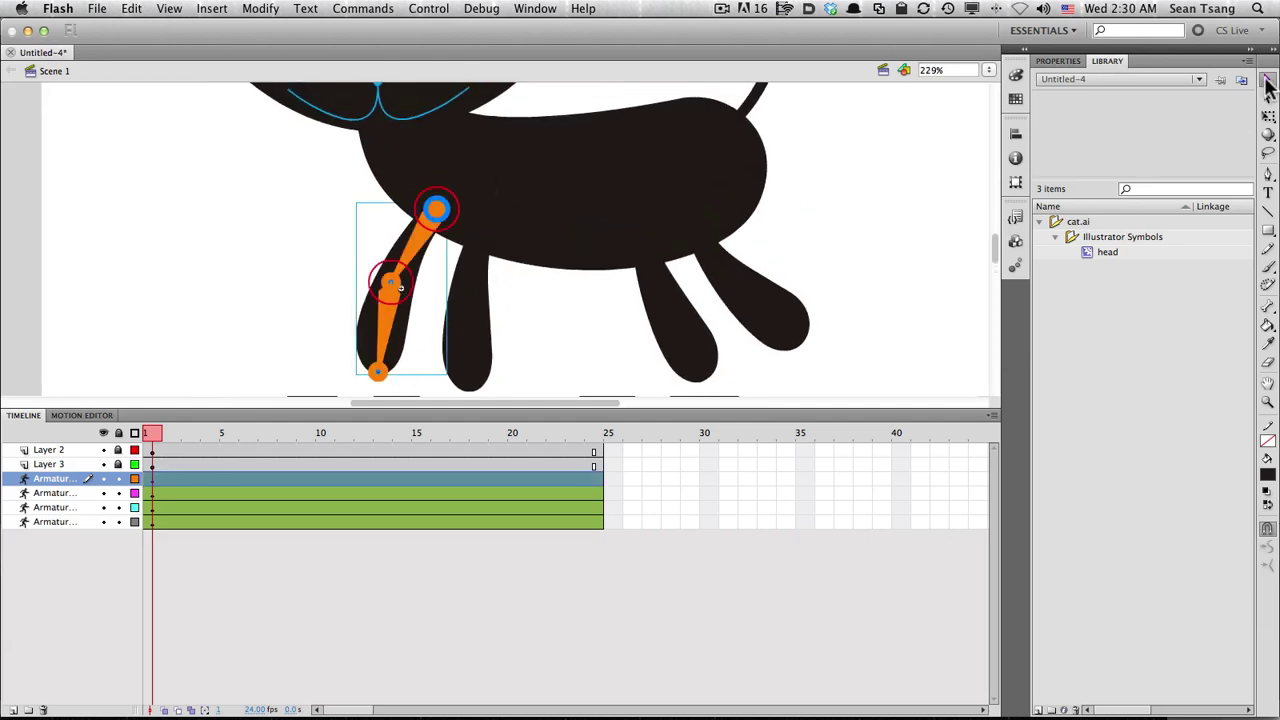
pyautogui.click(1267, 83)
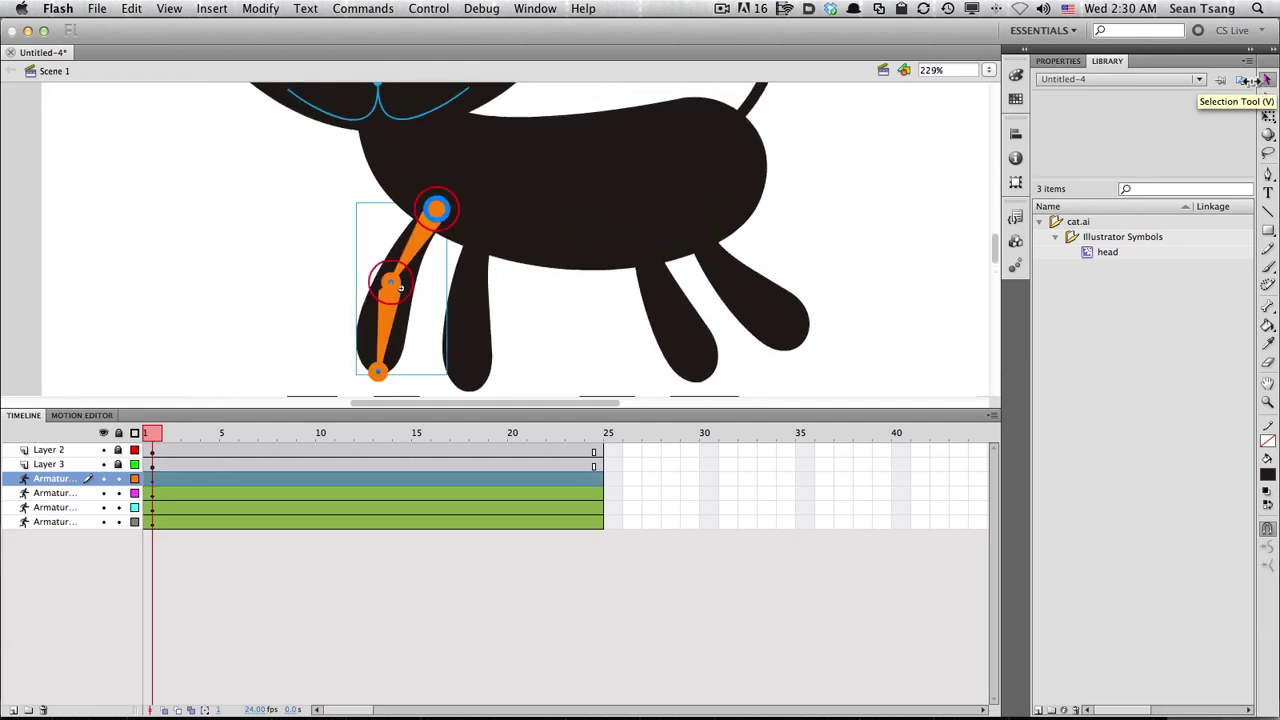
pyautogui.click(468, 333)
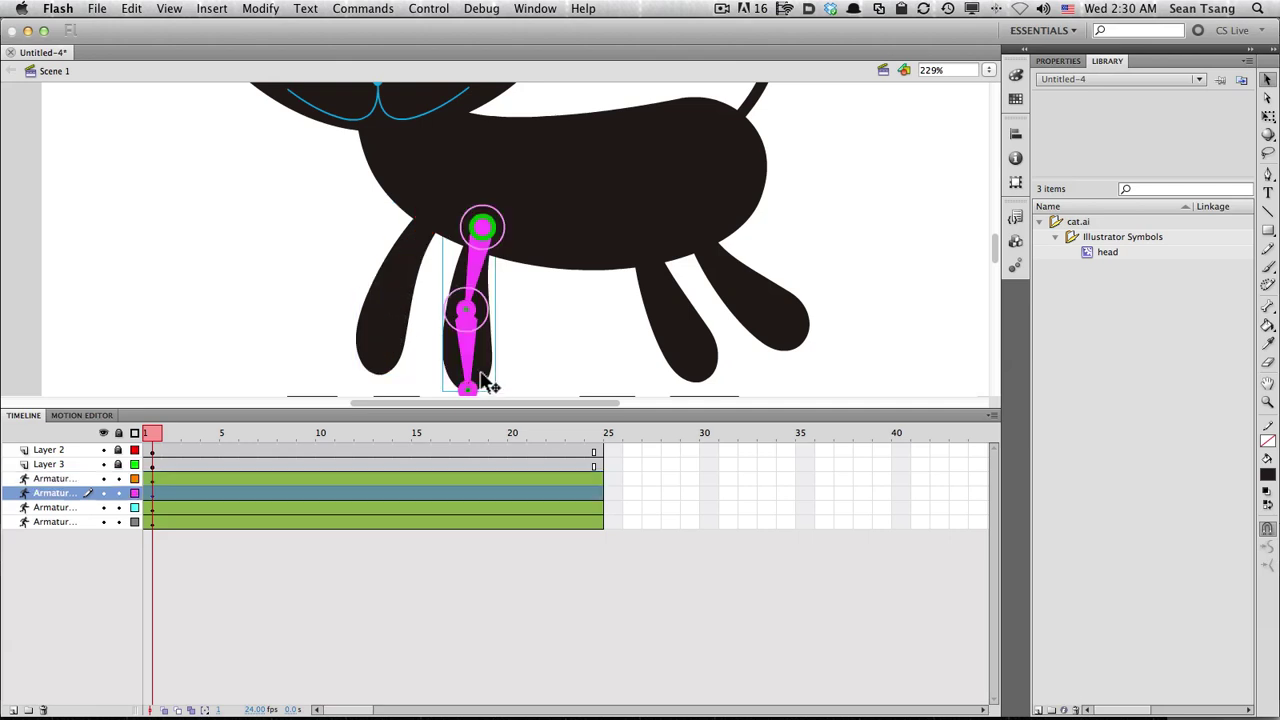
pyautogui.click(412, 262)
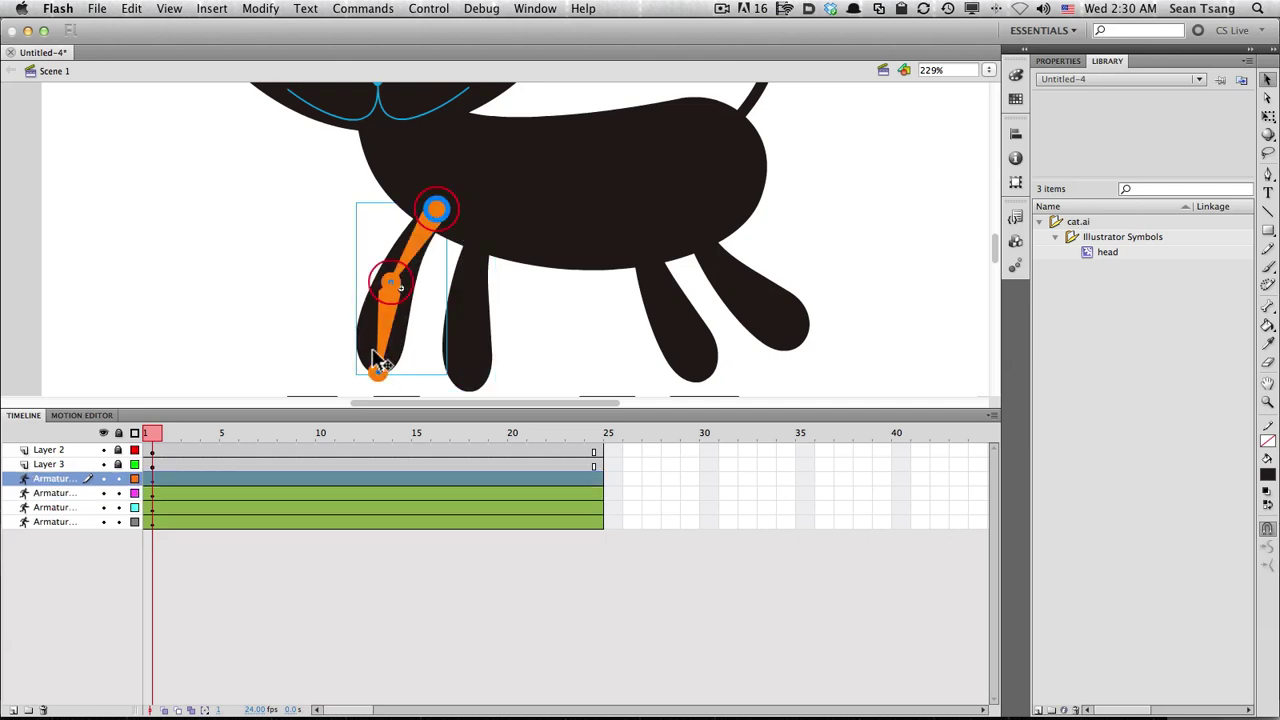
pyautogui.moveTo(380, 370)
pyautogui.mouseDown()
pyautogui.moveTo(270, 272)
pyautogui.moveTo(303, 272)
pyautogui.moveTo(378, 370)
pyautogui.mouseUp()
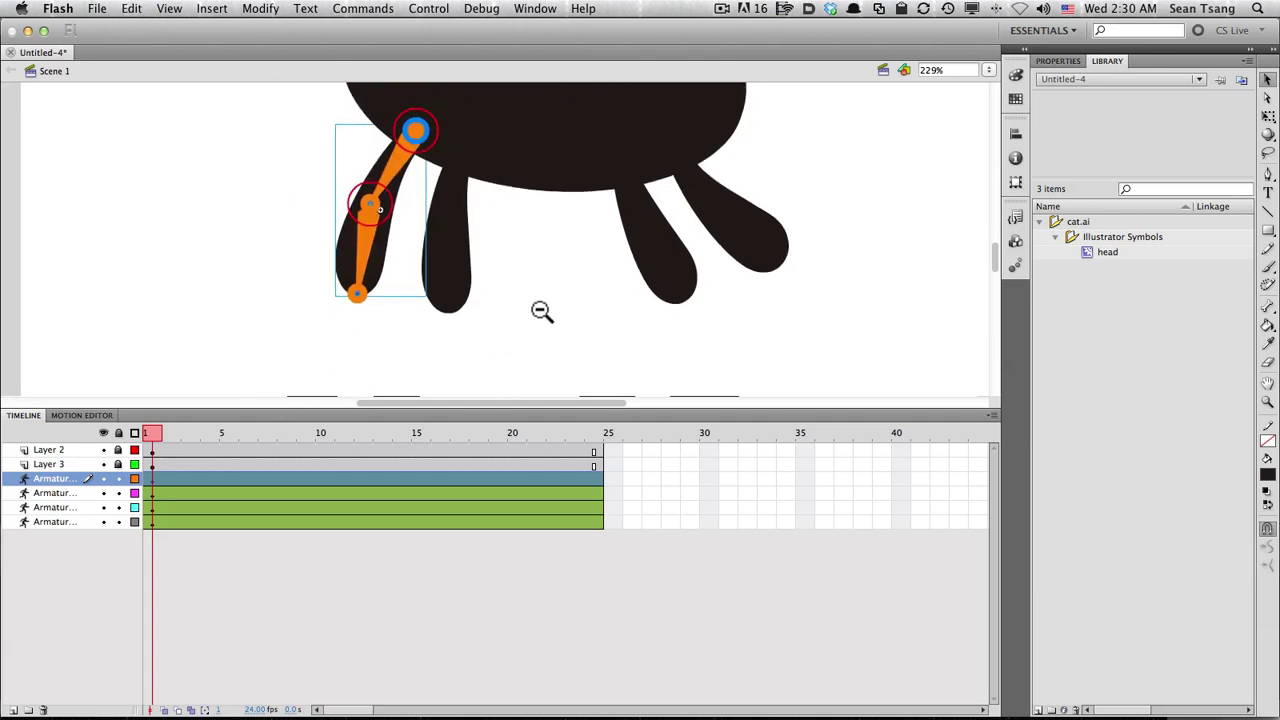
pyautogui.keyDown('alt'); pyautogui.click(543, 314); pyautogui.keyUp('alt')
pyautogui.moveTo(422, 333); pyautogui.dragTo(436, 334)
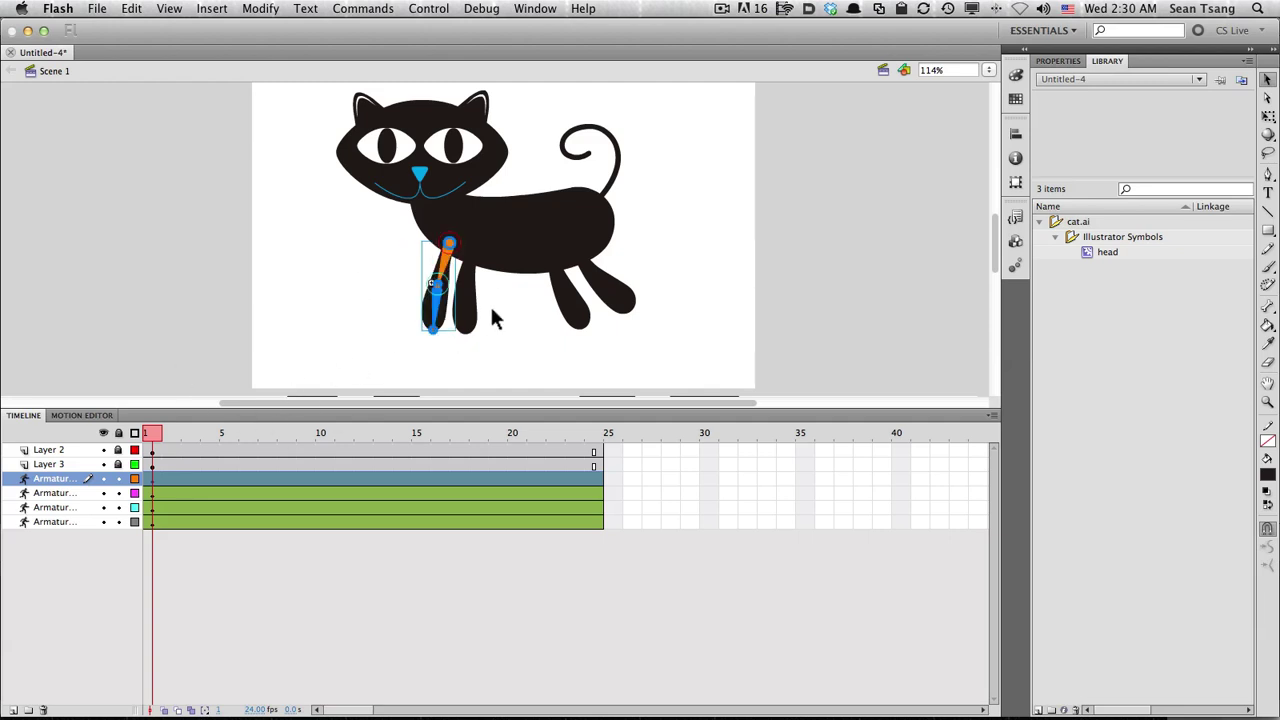
# Bend the second front leg lower right, raise the back leg toward horizontal, and swing the hind leg
pyautogui.click(466, 318)
pyautogui.moveTo(478, 340); pyautogui.dragTo(512, 330)
pyautogui.click(622, 300)
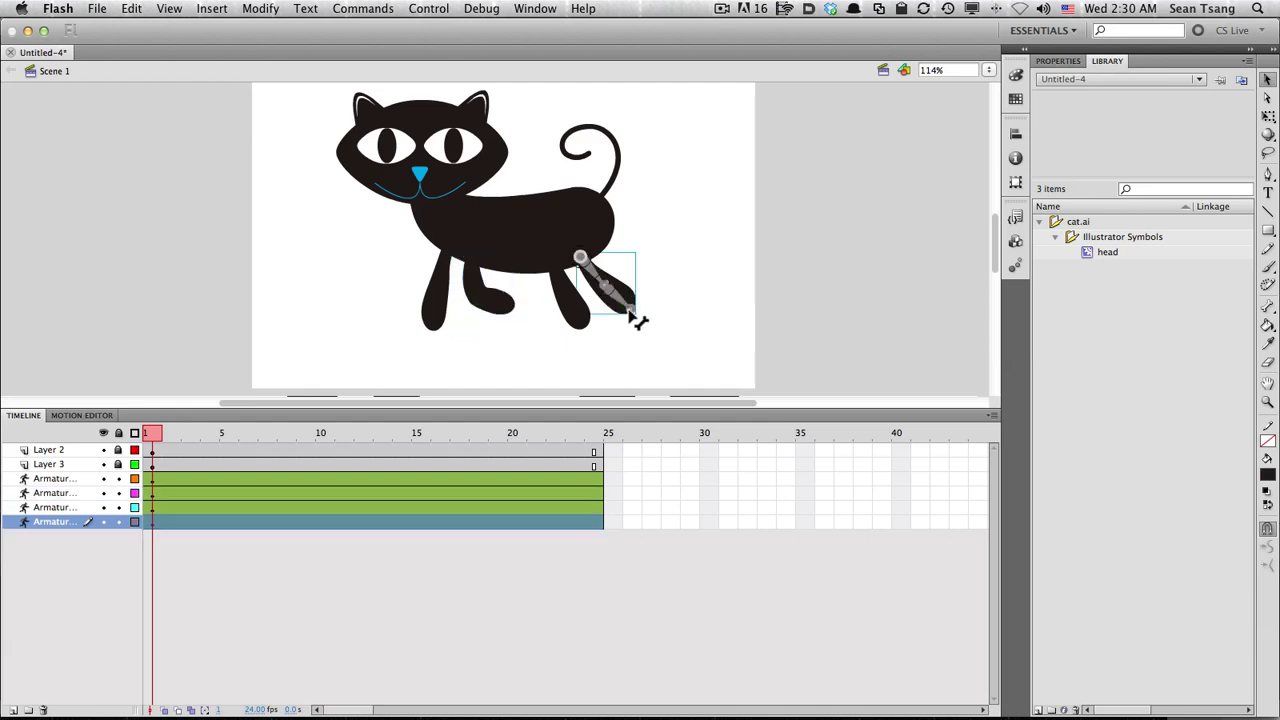
pyautogui.moveTo(629, 306); pyautogui.dragTo(640, 272)
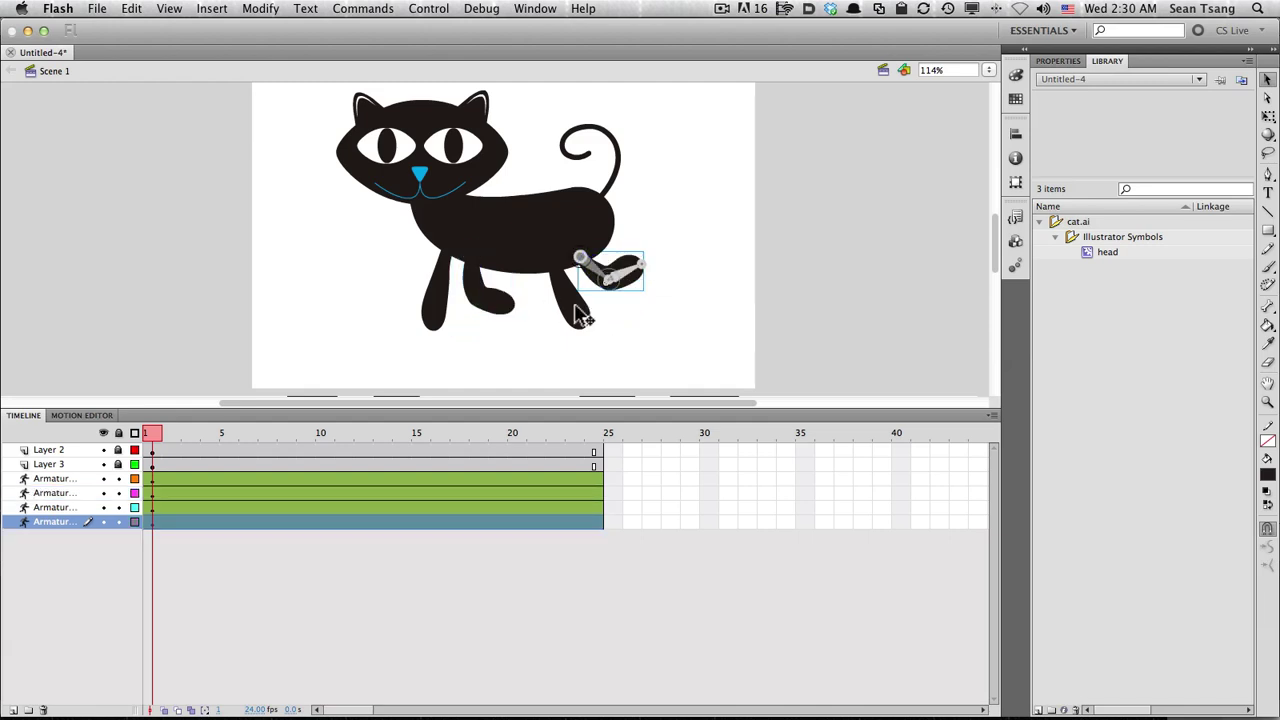
pyautogui.click(565, 300)
pyautogui.moveTo(556, 326); pyautogui.dragTo(565, 345)
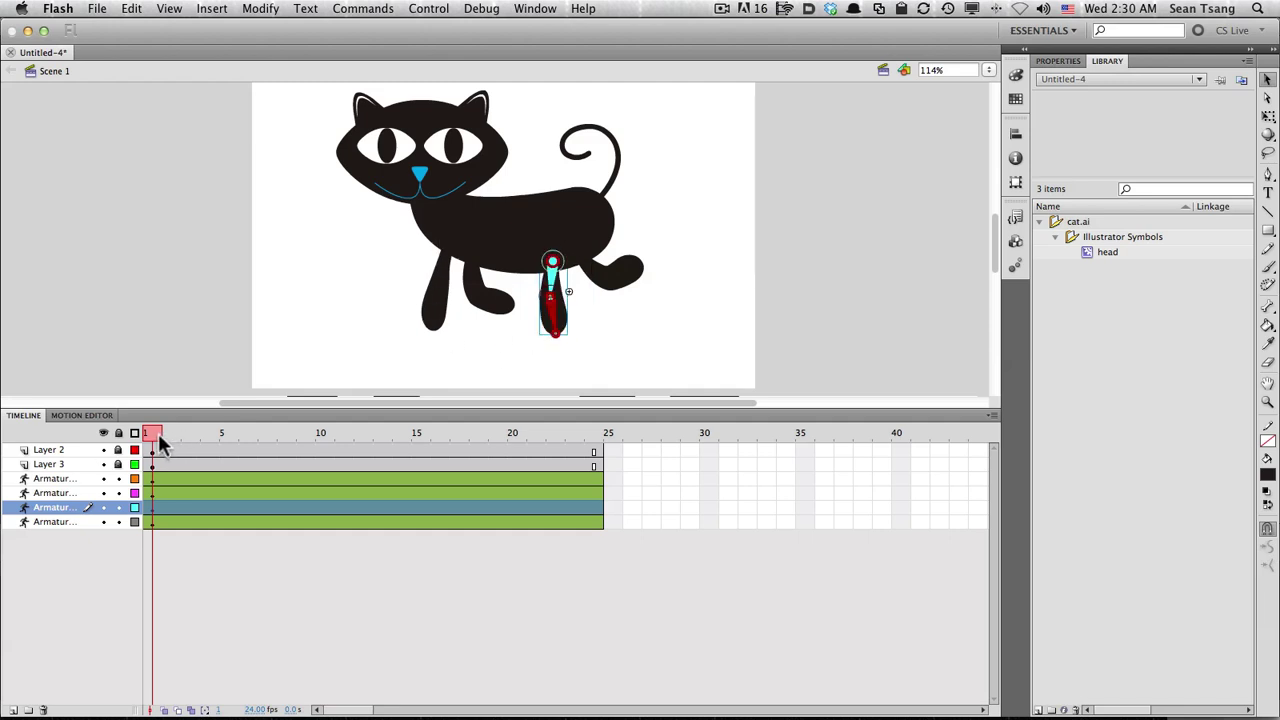
# At frame 6, hide three armature layers and bend the back leg down under the body
pyautogui.click(249, 433)
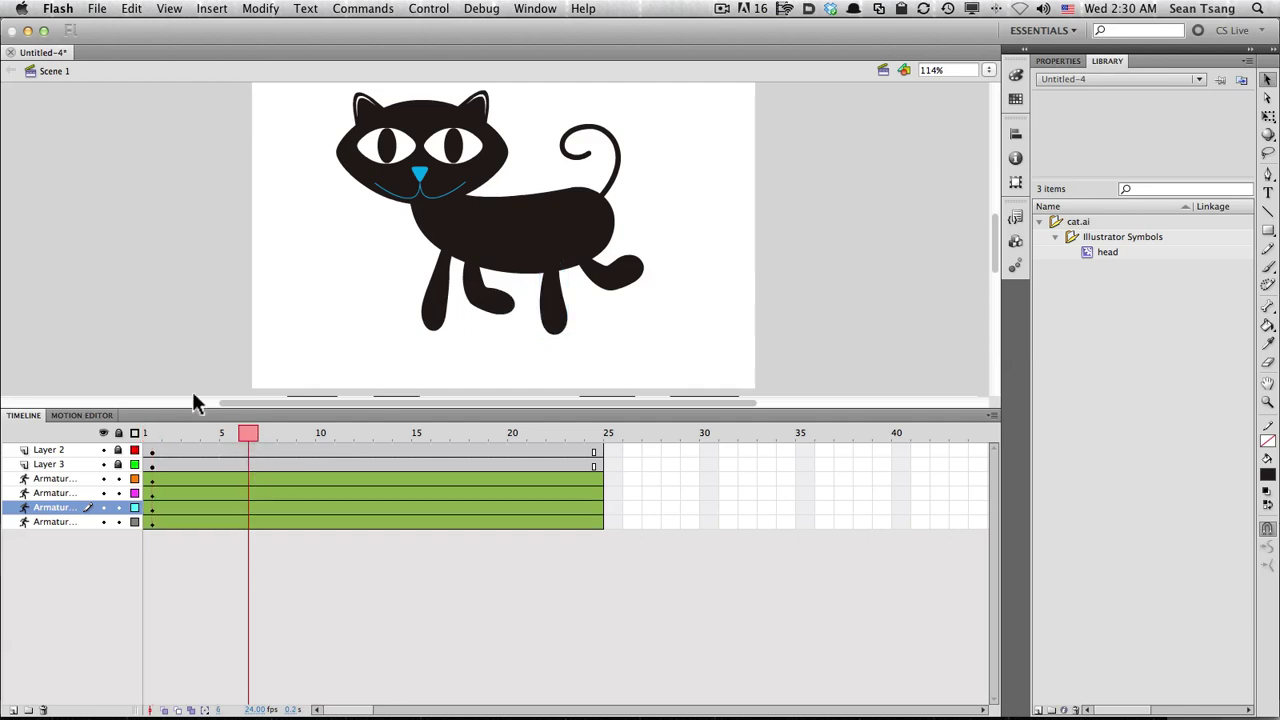
pyautogui.click(103, 493)
pyautogui.click(103, 478)
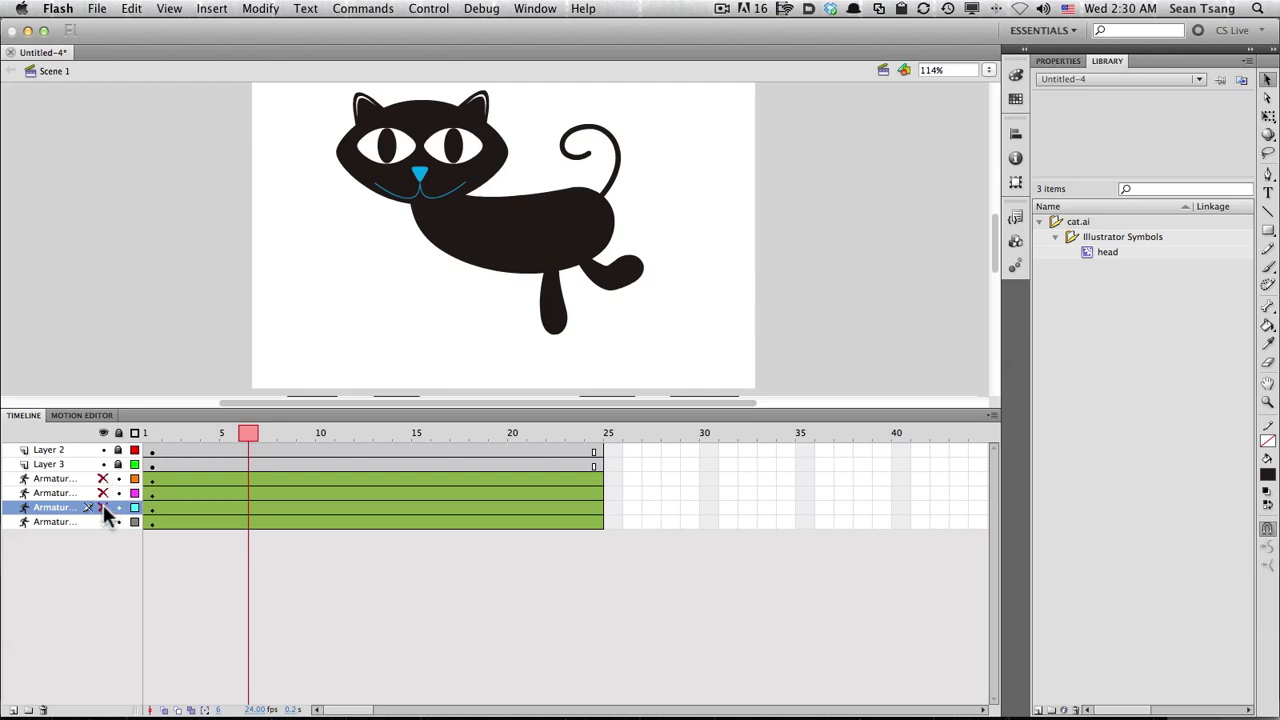
pyautogui.click(103, 506)
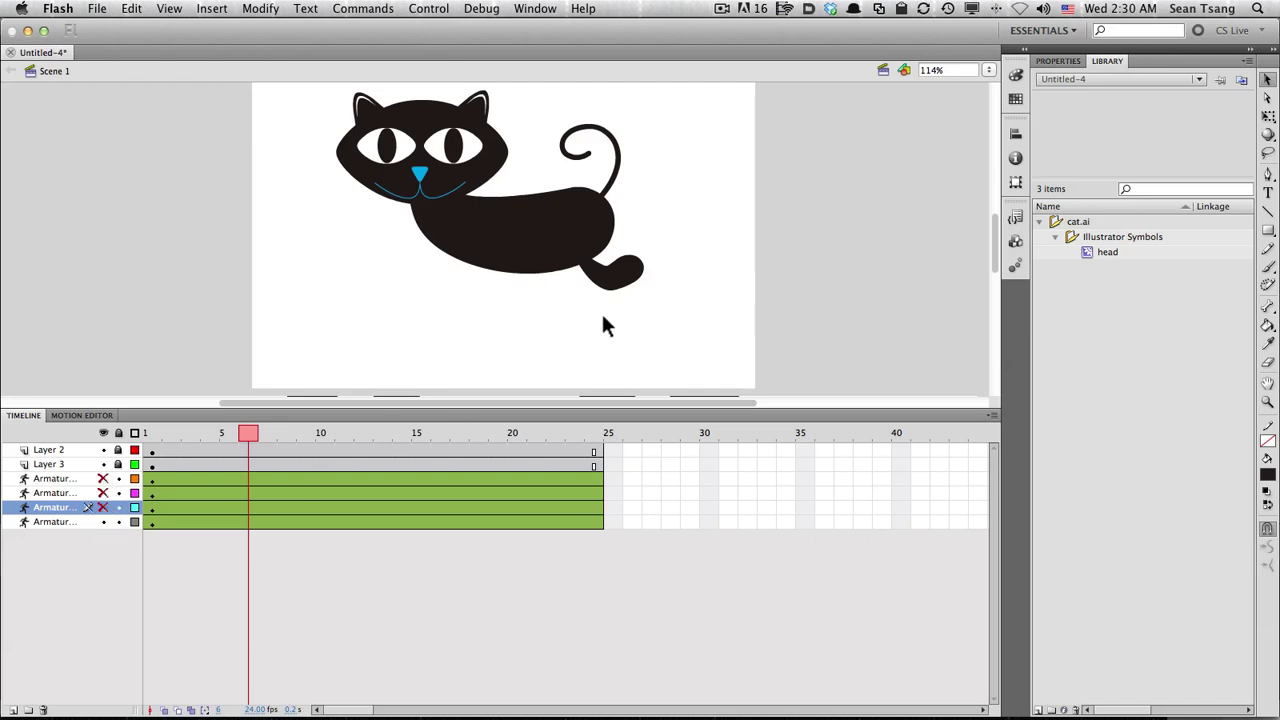
pyautogui.click(75, 522)
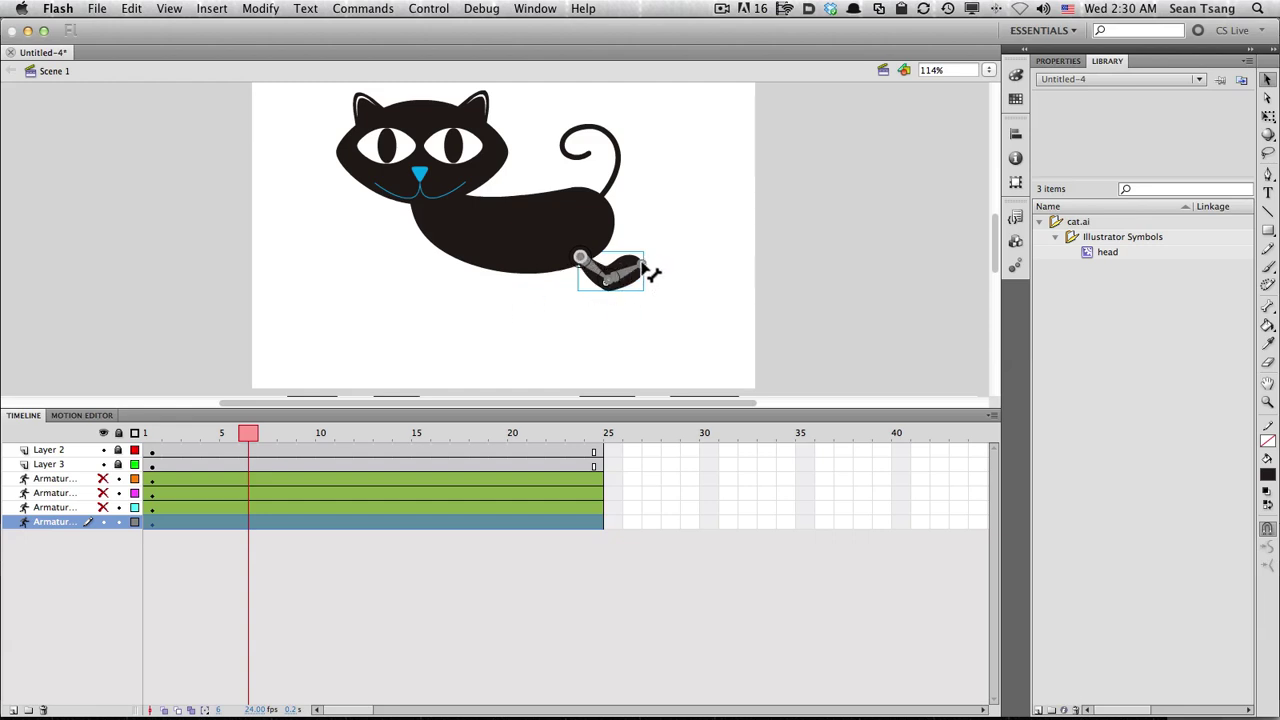
pyautogui.moveTo(645, 266); pyautogui.dragTo(598, 305)
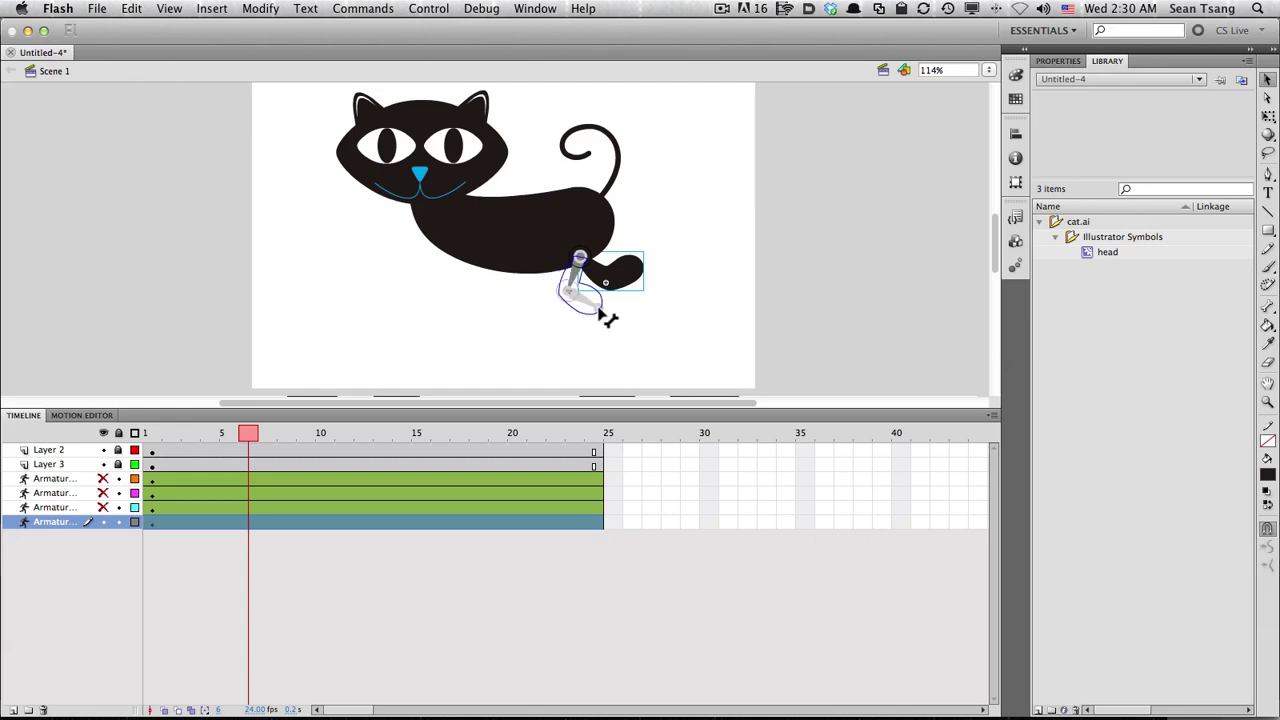
pyautogui.moveTo(598, 305); pyautogui.dragTo(596, 327)
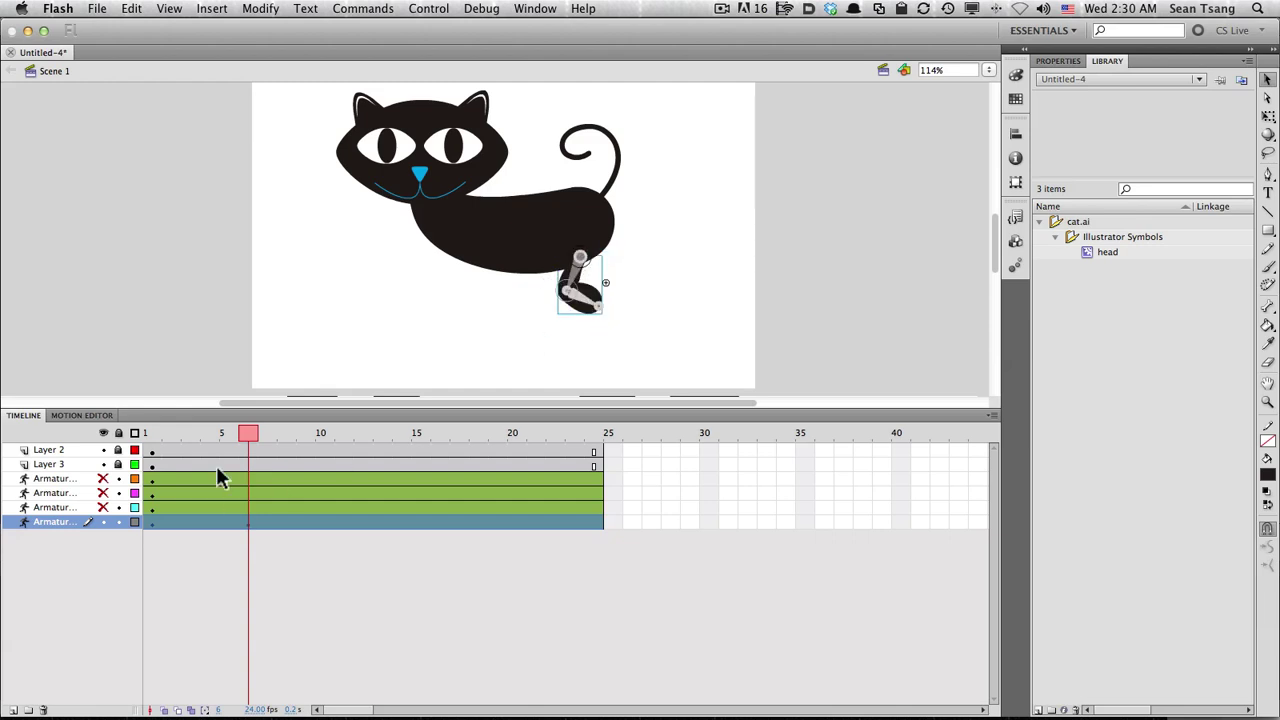
# Adjust the back leg's pose at frame 12 and swing it down and right at frame 18
pyautogui.moveTo(248, 432); pyautogui.dragTo(360, 430)
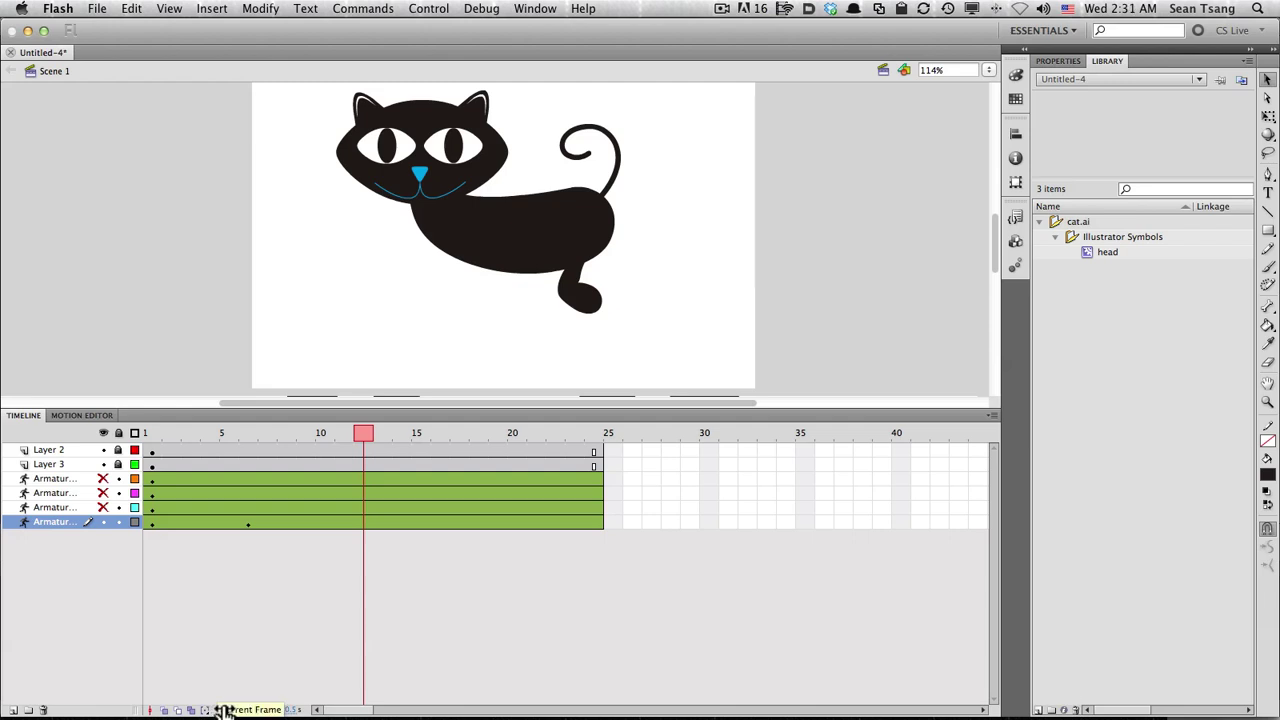
pyautogui.click(590, 295)
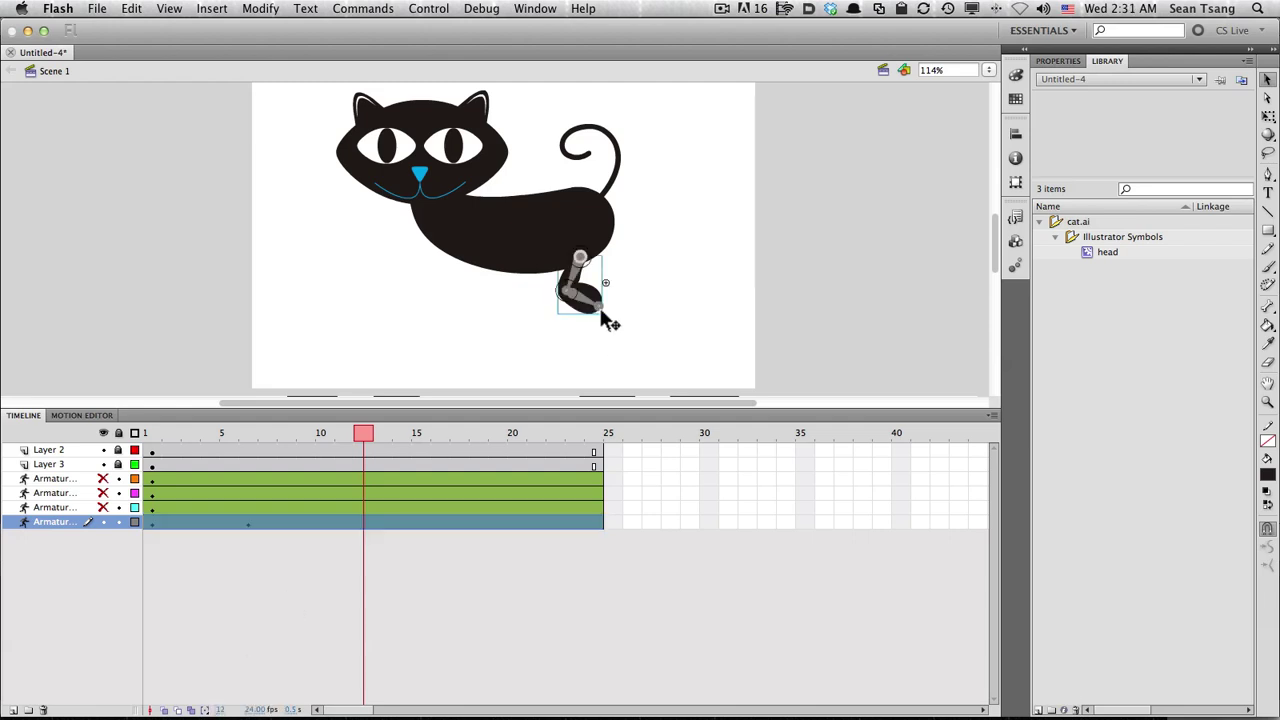
pyautogui.moveTo(566, 318); pyautogui.dragTo(556, 322)
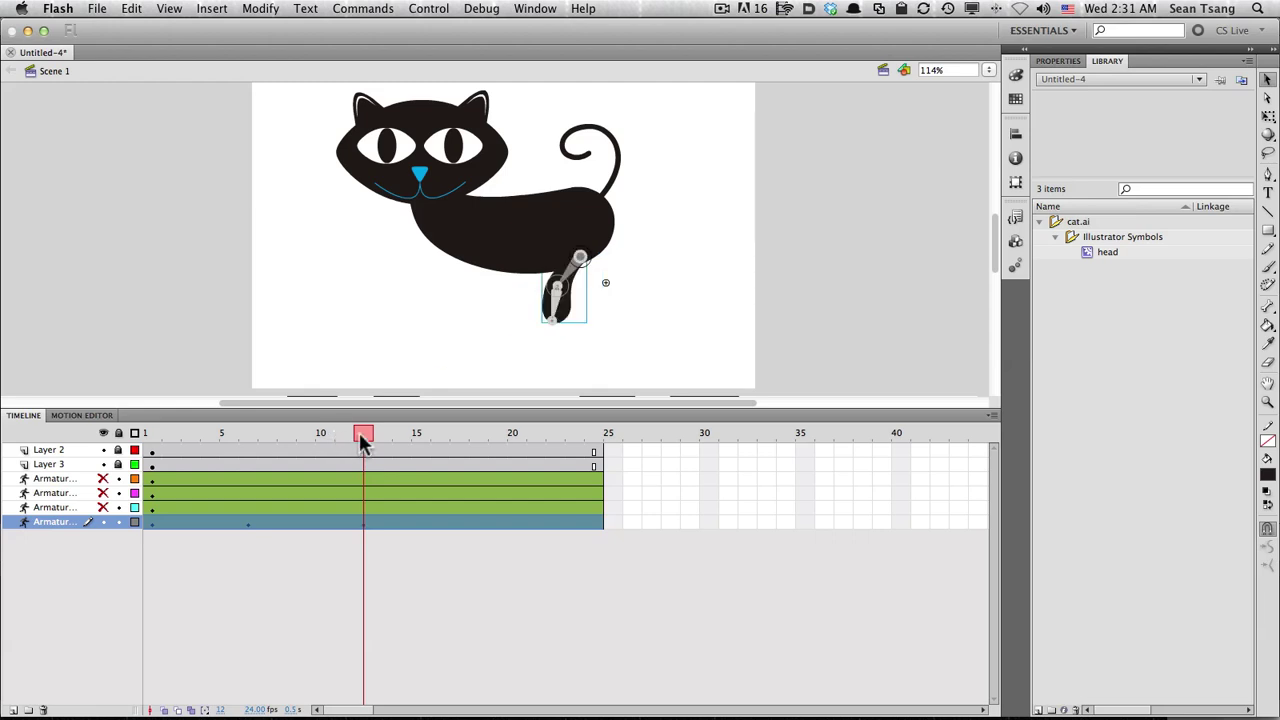
pyautogui.moveTo(361, 438); pyautogui.dragTo(476, 437)
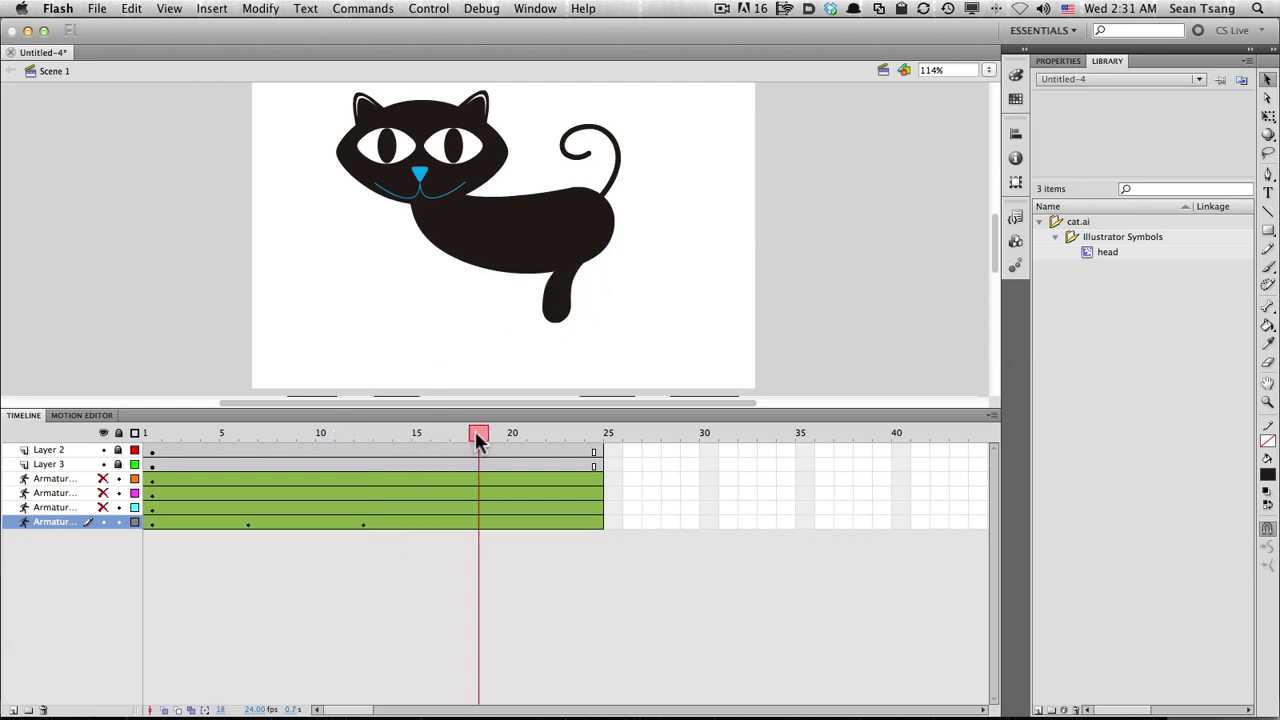
pyautogui.click(561, 322)
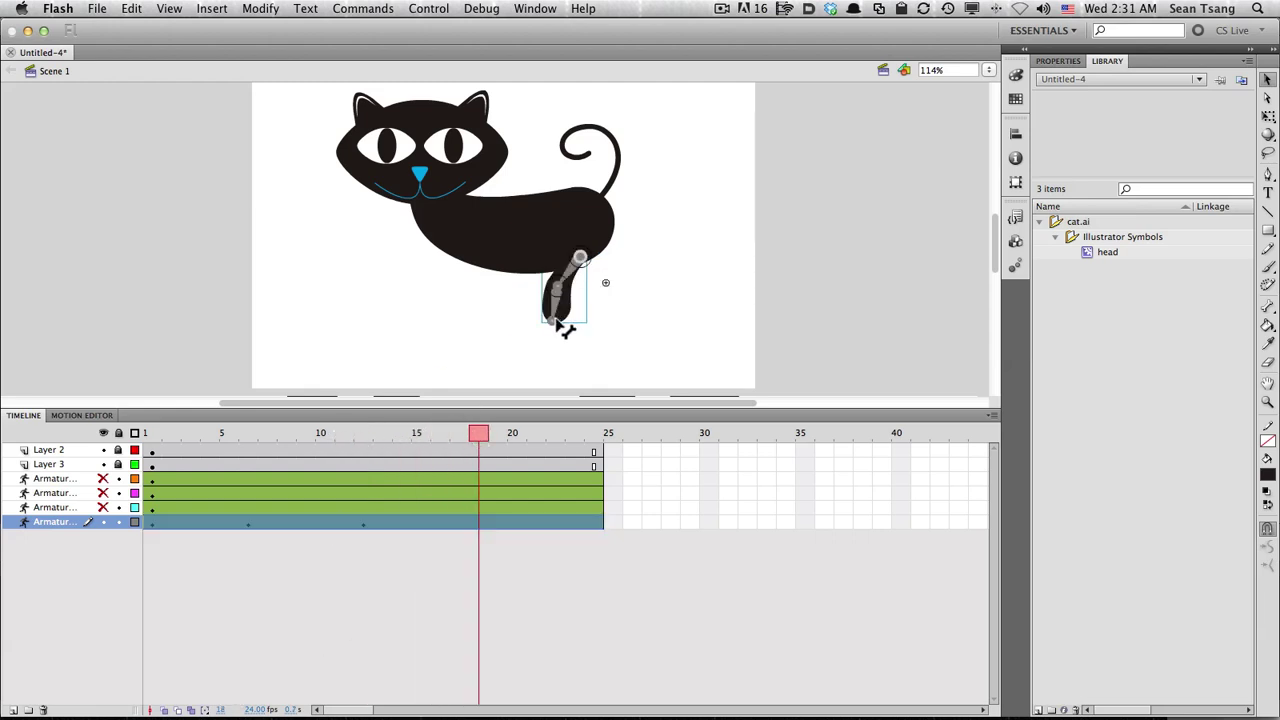
pyautogui.moveTo(563, 323); pyautogui.dragTo(594, 333)
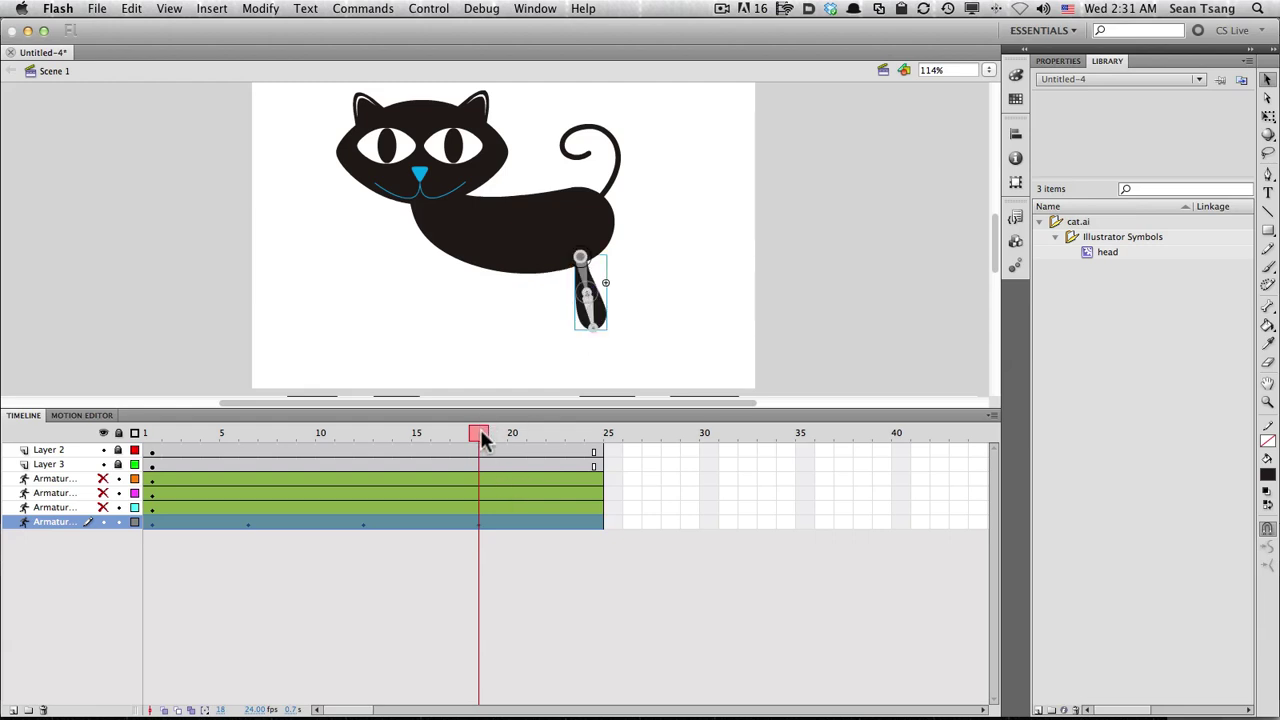
pyautogui.moveTo(485, 434); pyautogui.dragTo(597, 436)
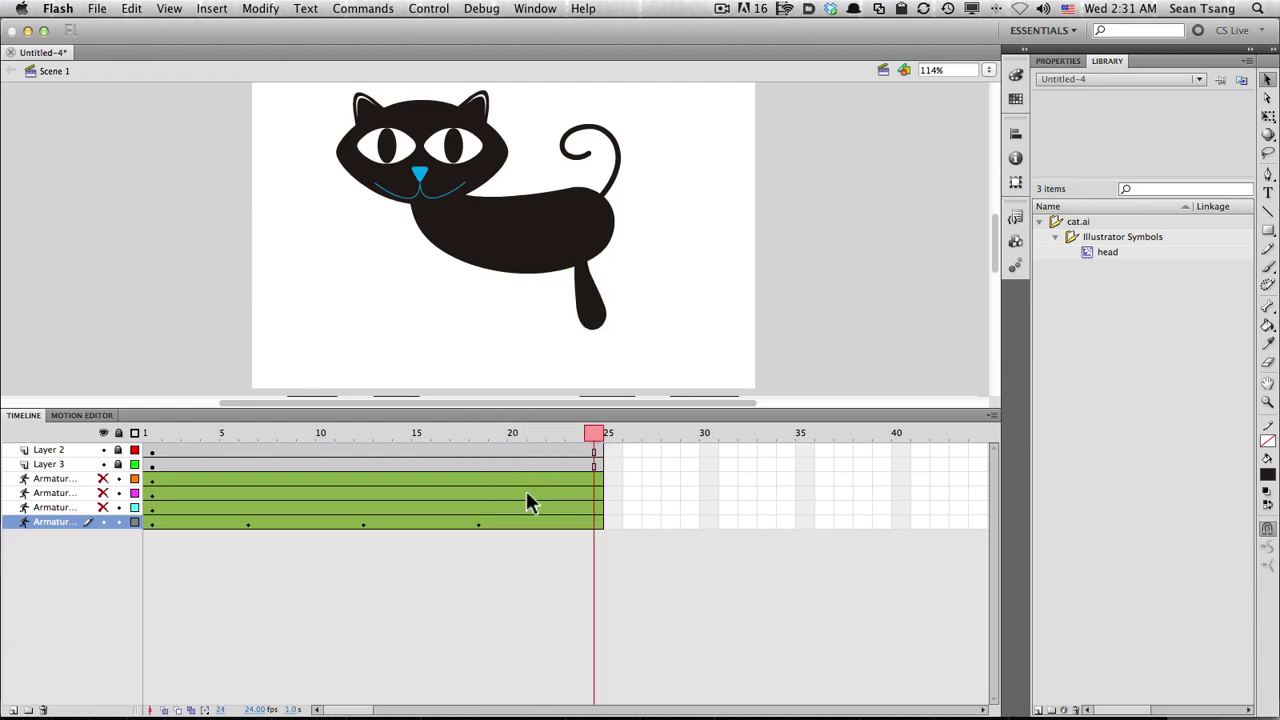
pyautogui.click(152, 434)
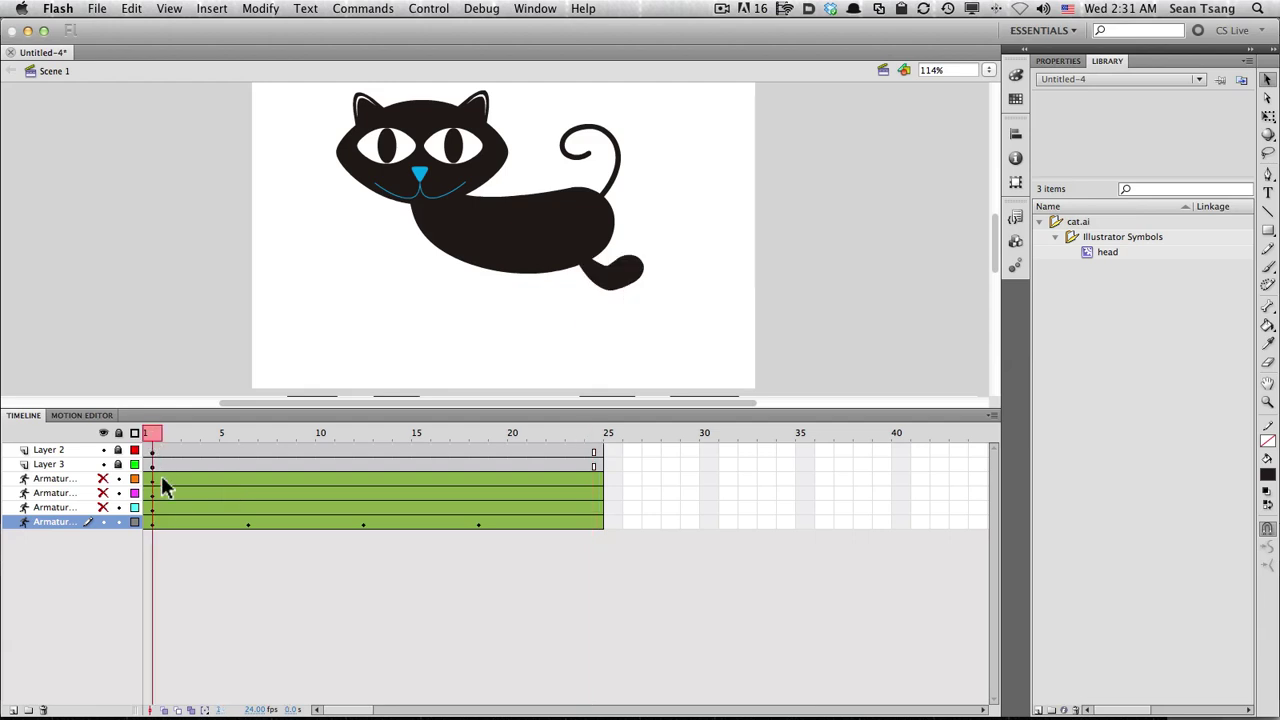
pyautogui.click(593, 433)
pyautogui.moveTo(600, 330)
pyautogui.mouseDown()
pyautogui.moveTo(638, 316)
pyautogui.moveTo(654, 286)
pyautogui.mouseUp()
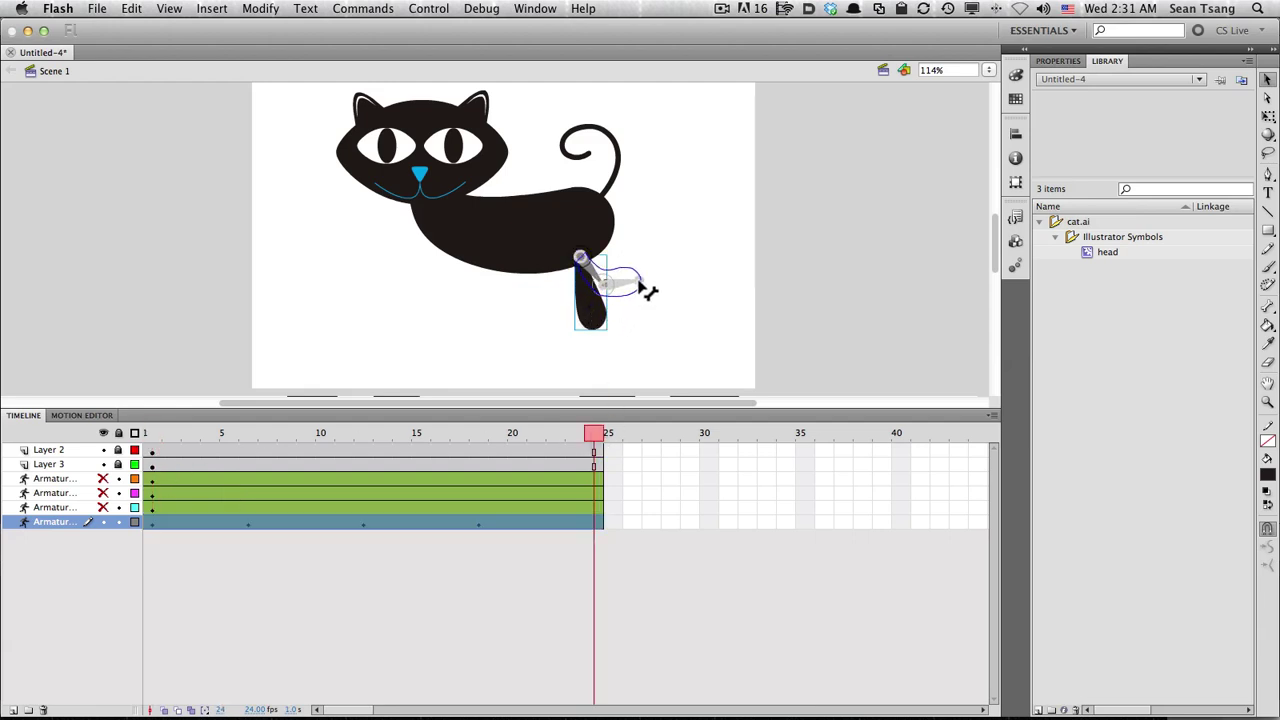
pyautogui.click(155, 436)
pyautogui.click(596, 435)
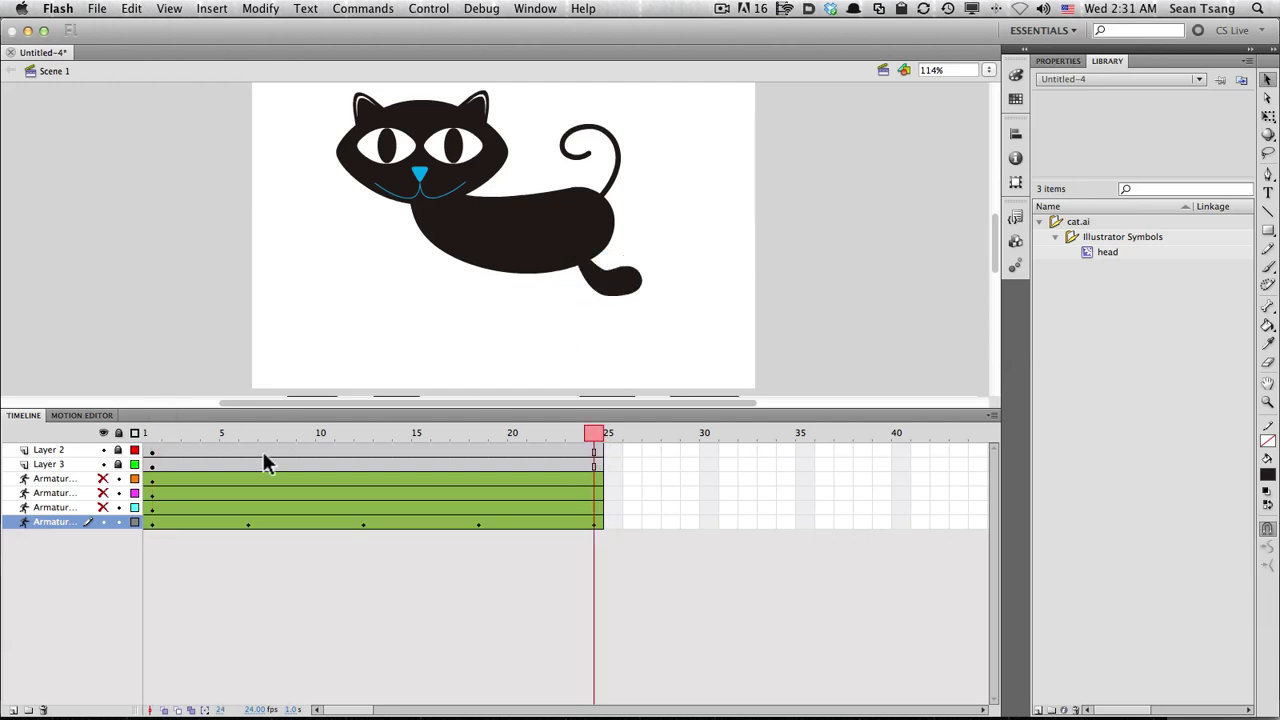
pyautogui.click(151, 433)
pyautogui.click(594, 435)
pyautogui.click(634, 286)
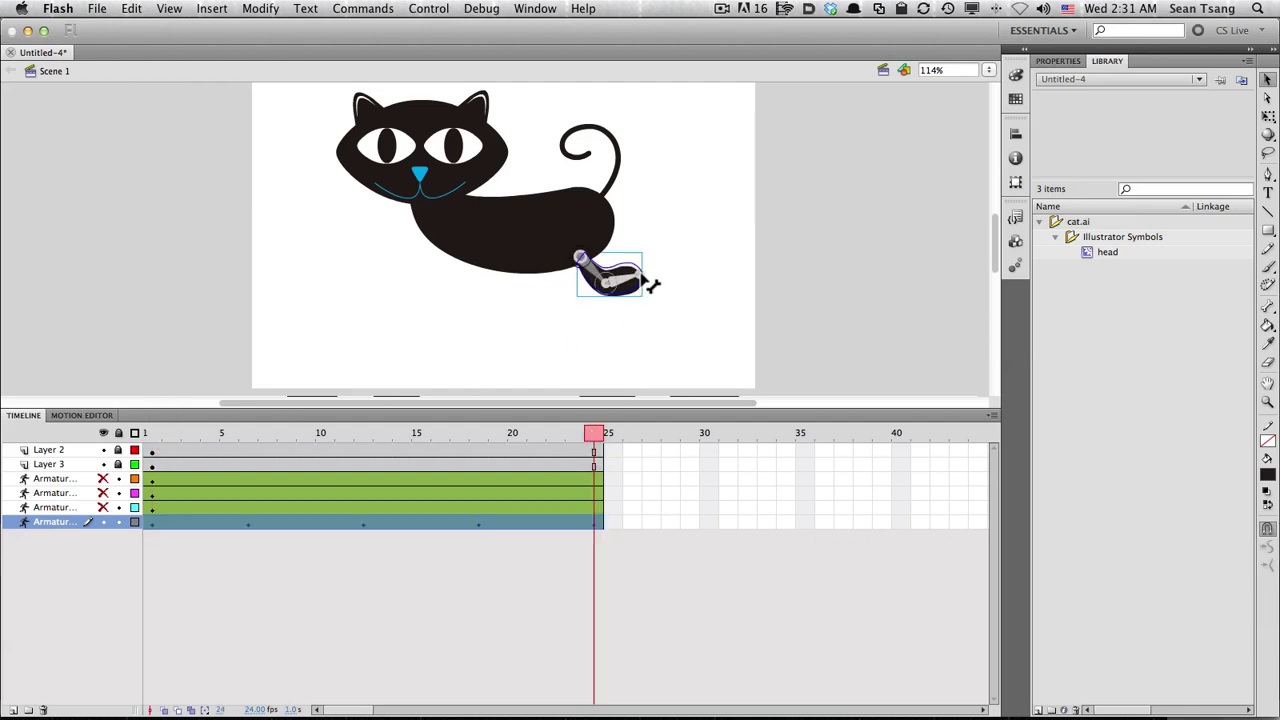
pyautogui.click(155, 436)
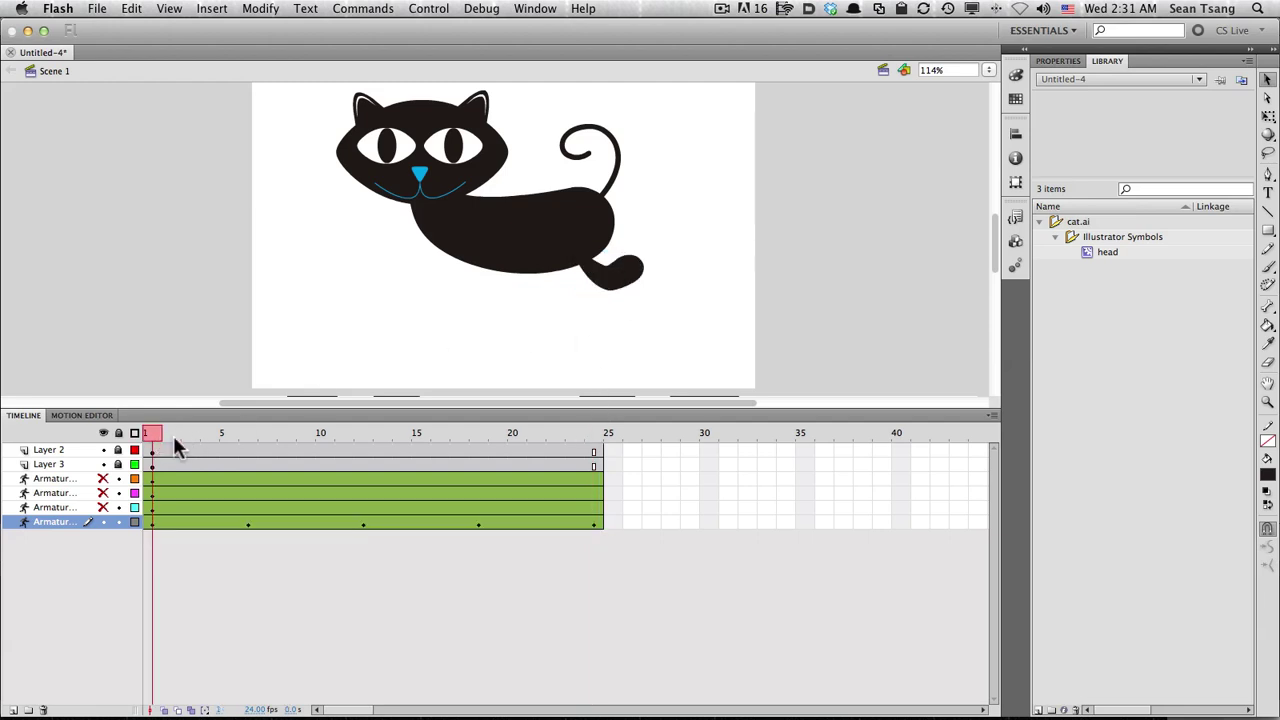
pyautogui.click(591, 453)
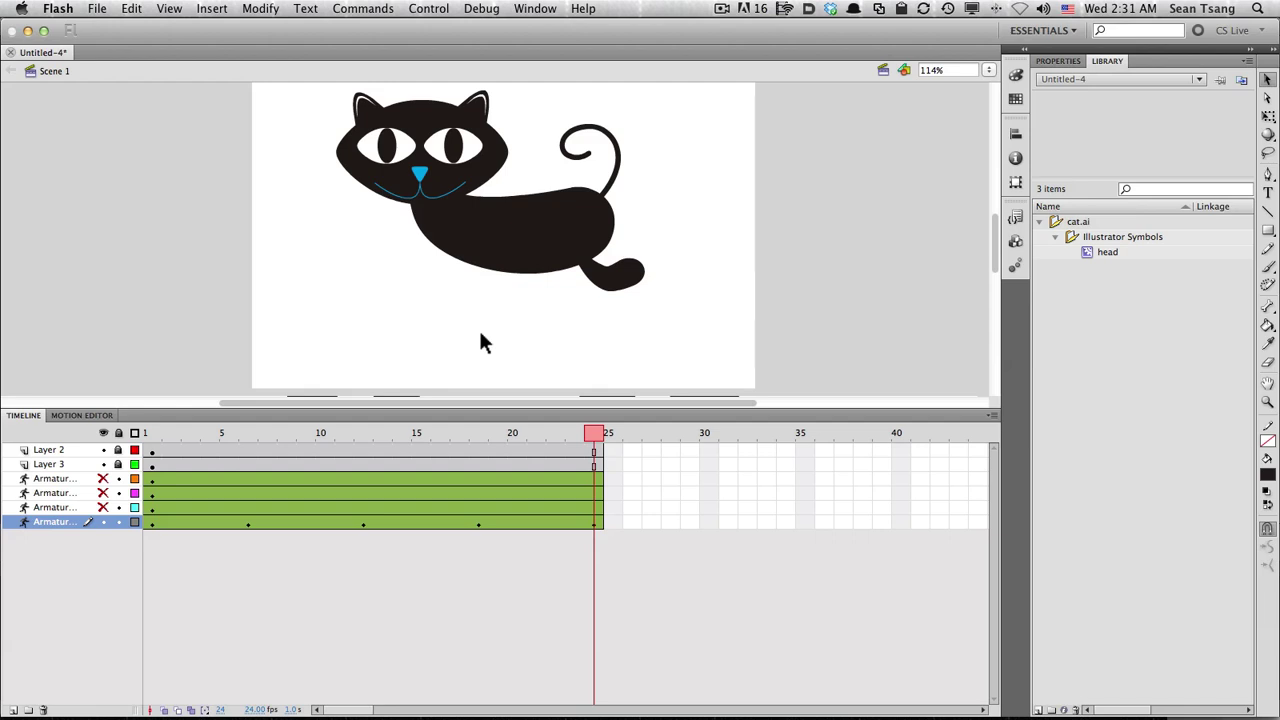
# Test the back-leg walk as a SWF, rewind to frame 1, and unhide the three Armature layers
pyautogui.hotkey('ctrl', 'Return')
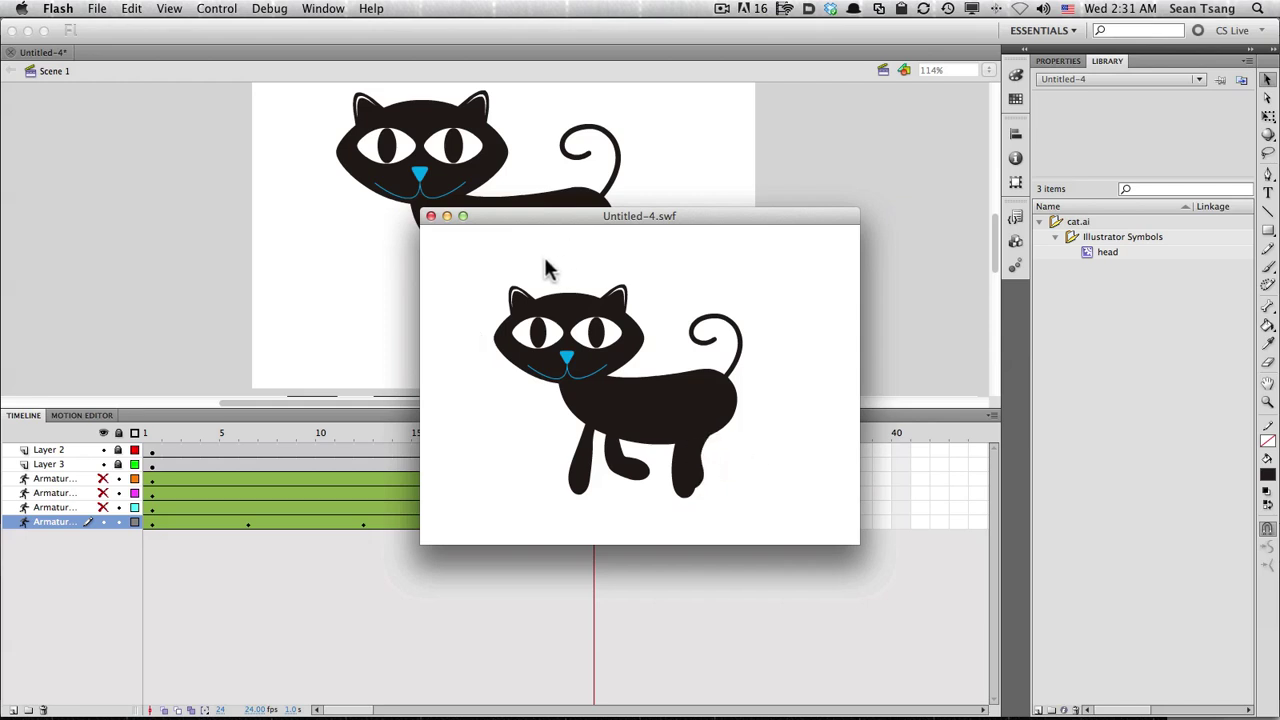
pyautogui.click(430, 216)
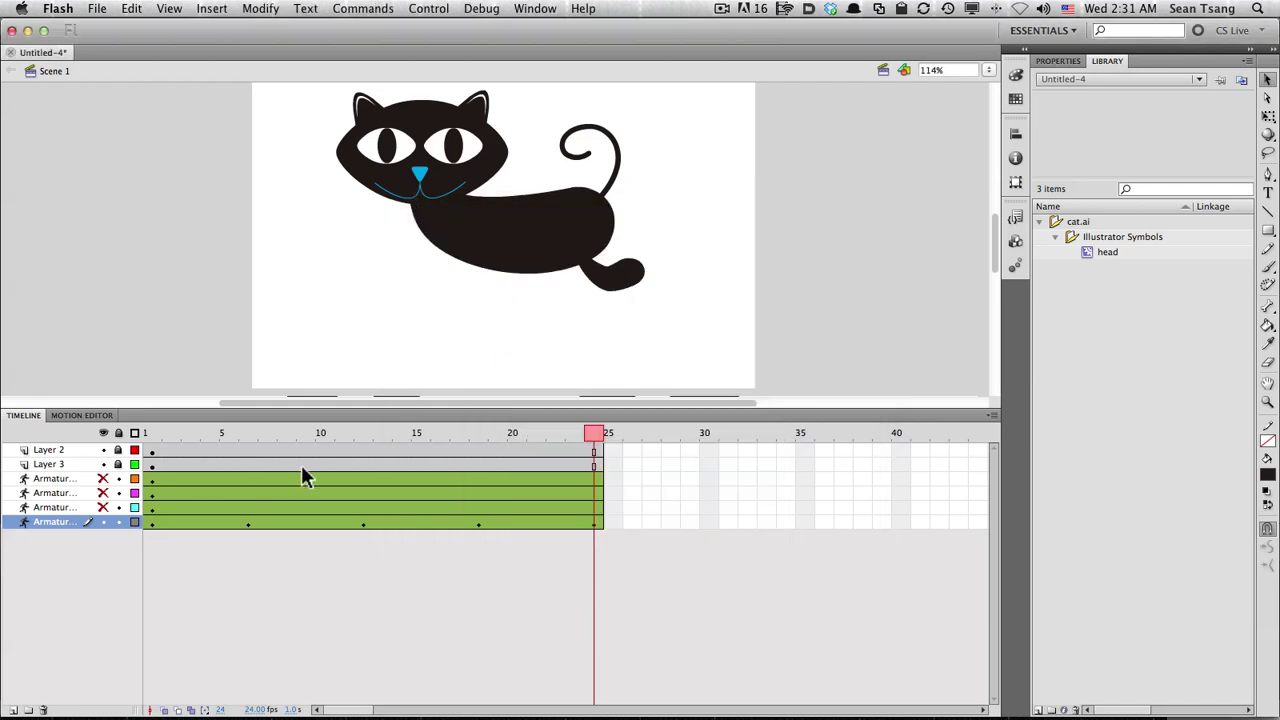
pyautogui.moveTo(593, 436); pyautogui.dragTo(97, 511)
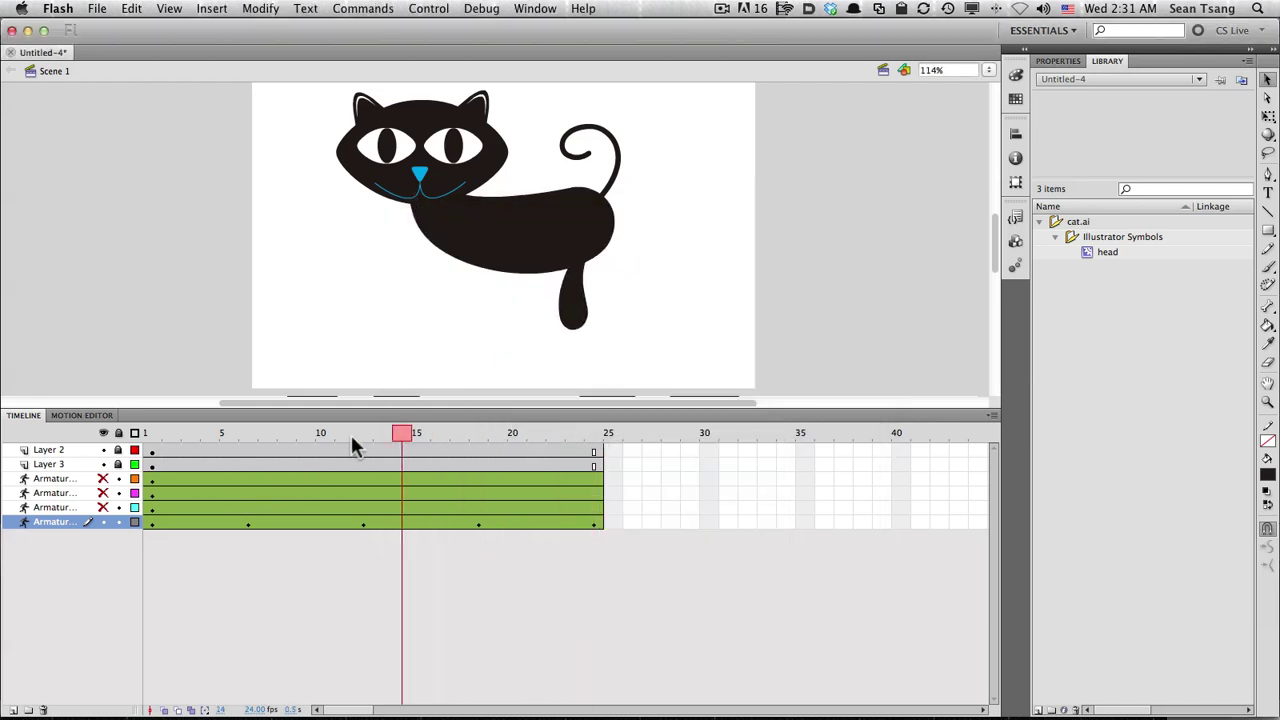
pyautogui.click(102, 507)
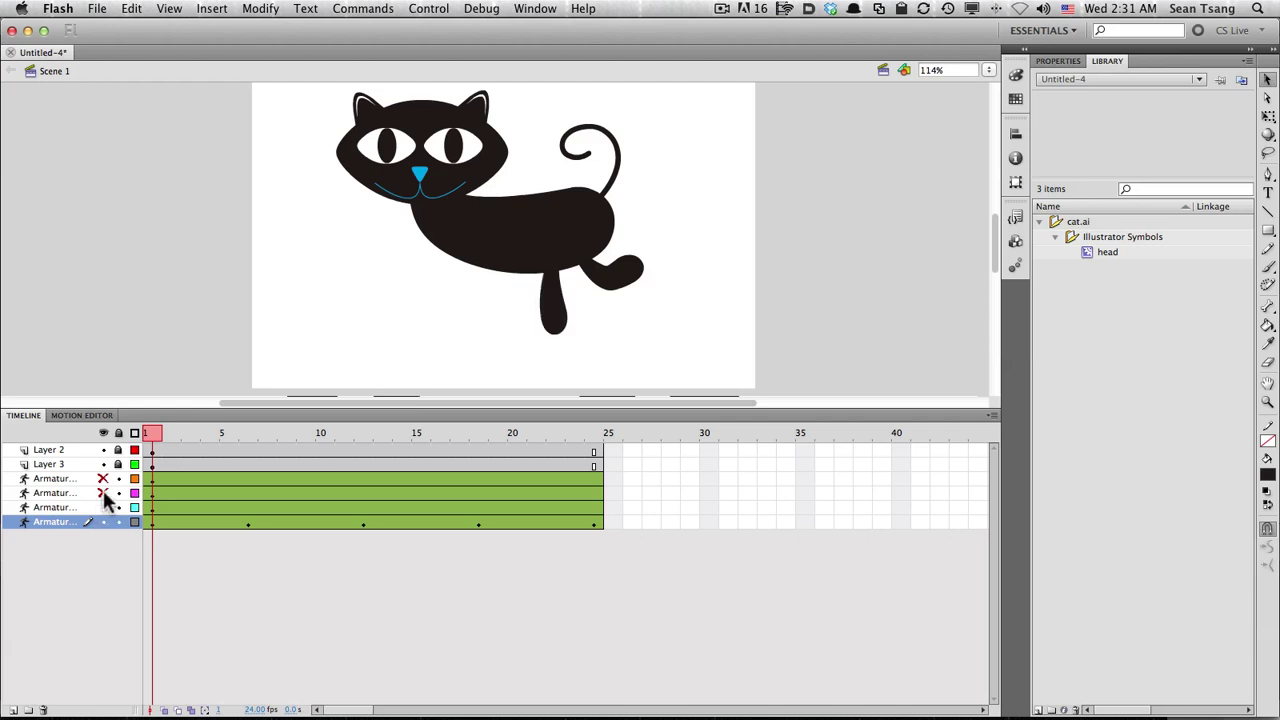
pyautogui.click(102, 478)
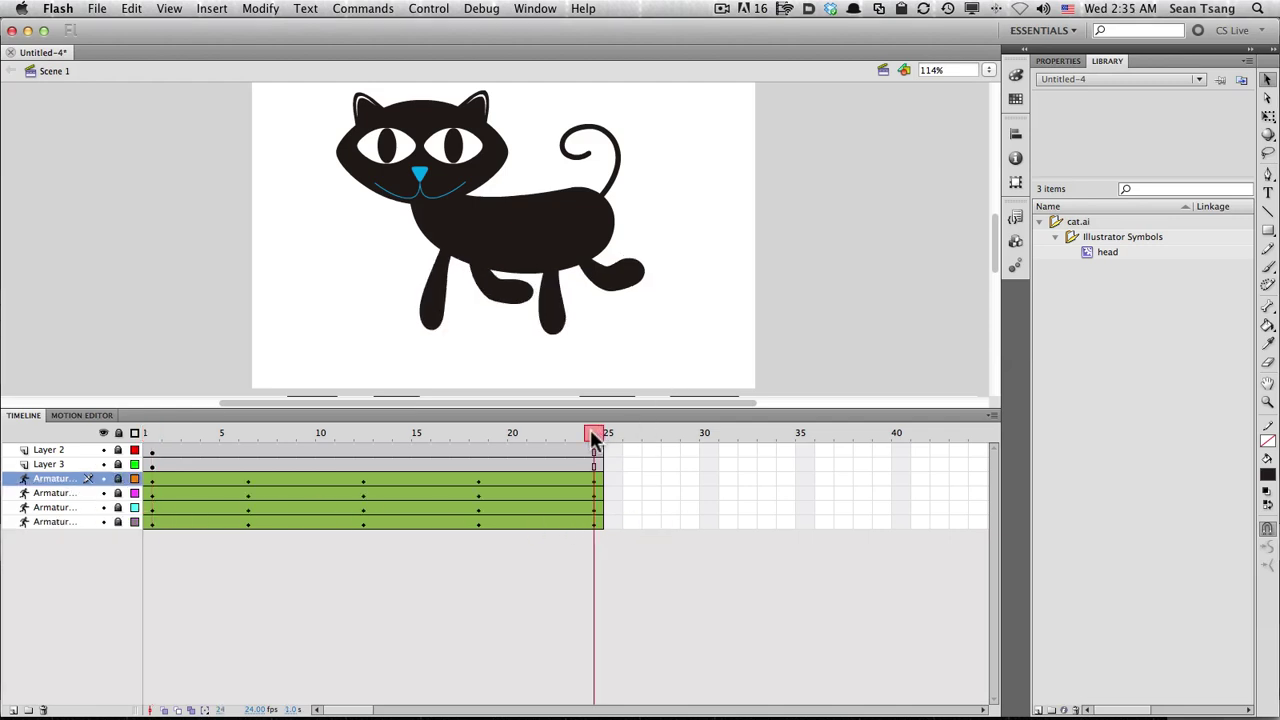
# Test the four-legged walk as a SWF, unlock the leg armature layers, and check frames 18 and 24
pyautogui.moveTo(593, 437); pyautogui.dragTo(108, 434)
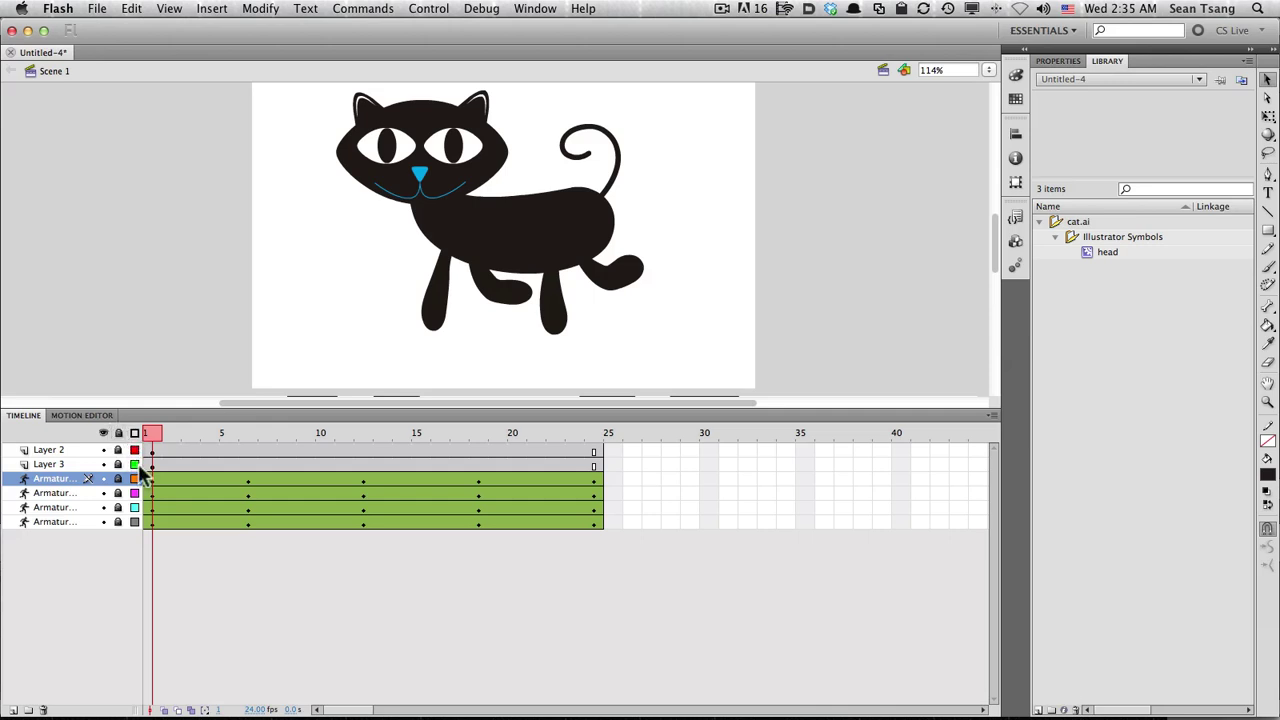
pyautogui.press('super+Return')
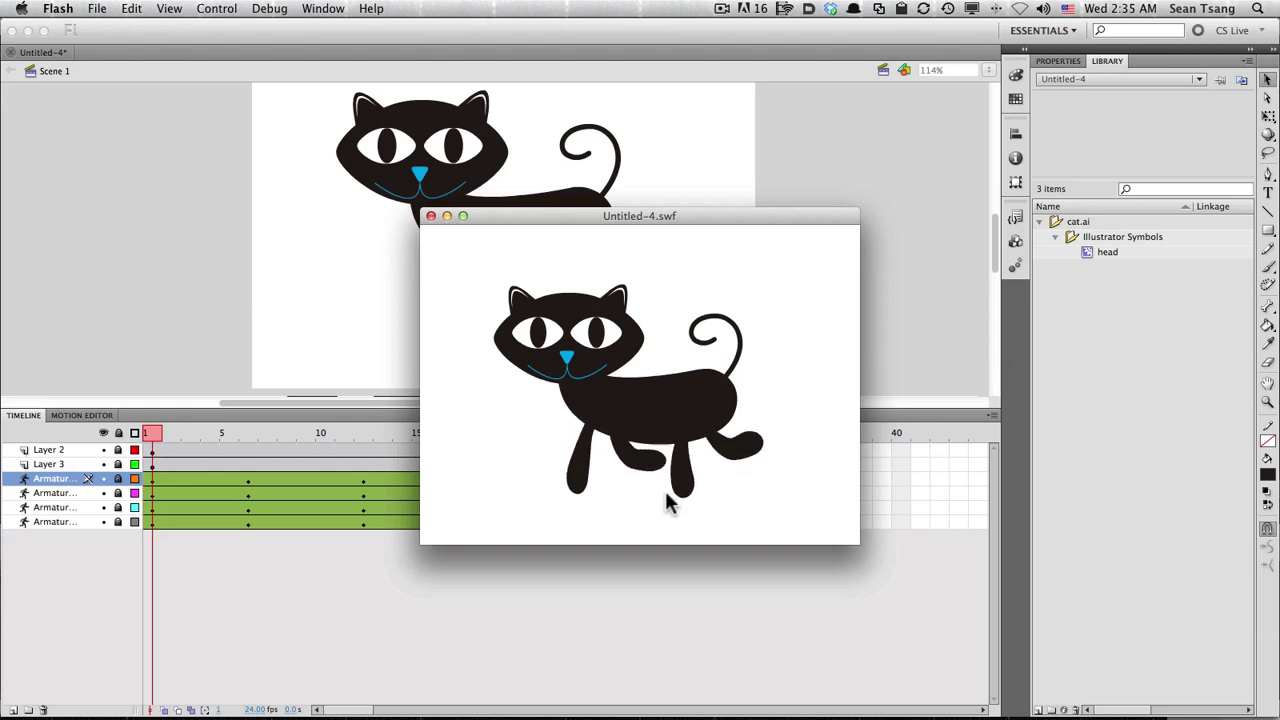
pyautogui.click(430, 215)
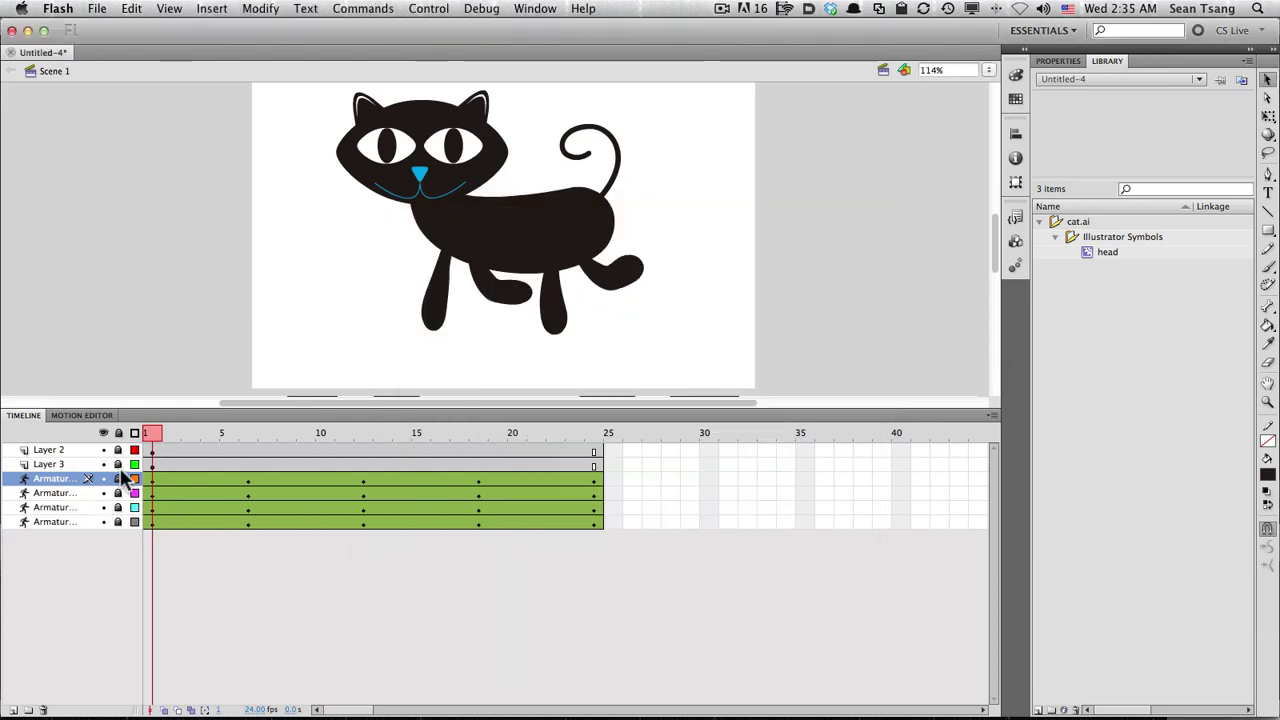
pyautogui.moveTo(118, 480); pyautogui.dragTo(120, 522)
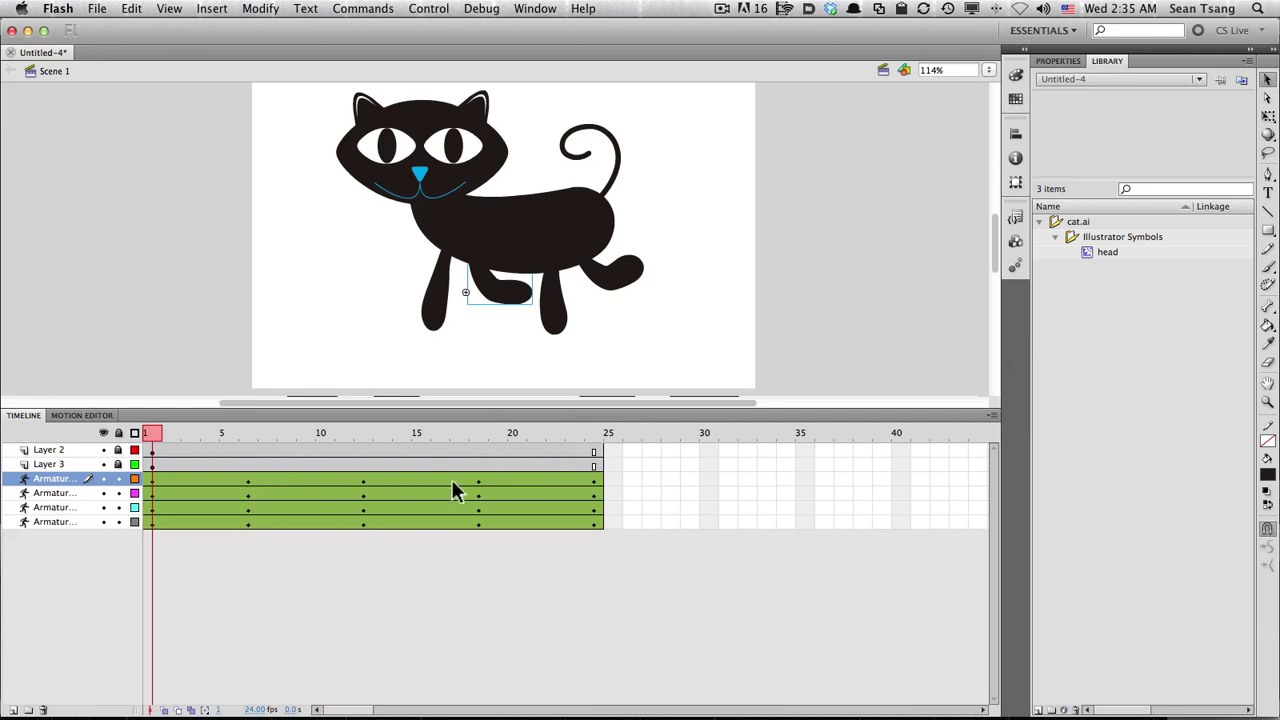
pyautogui.click(478, 522)
pyautogui.click(474, 556)
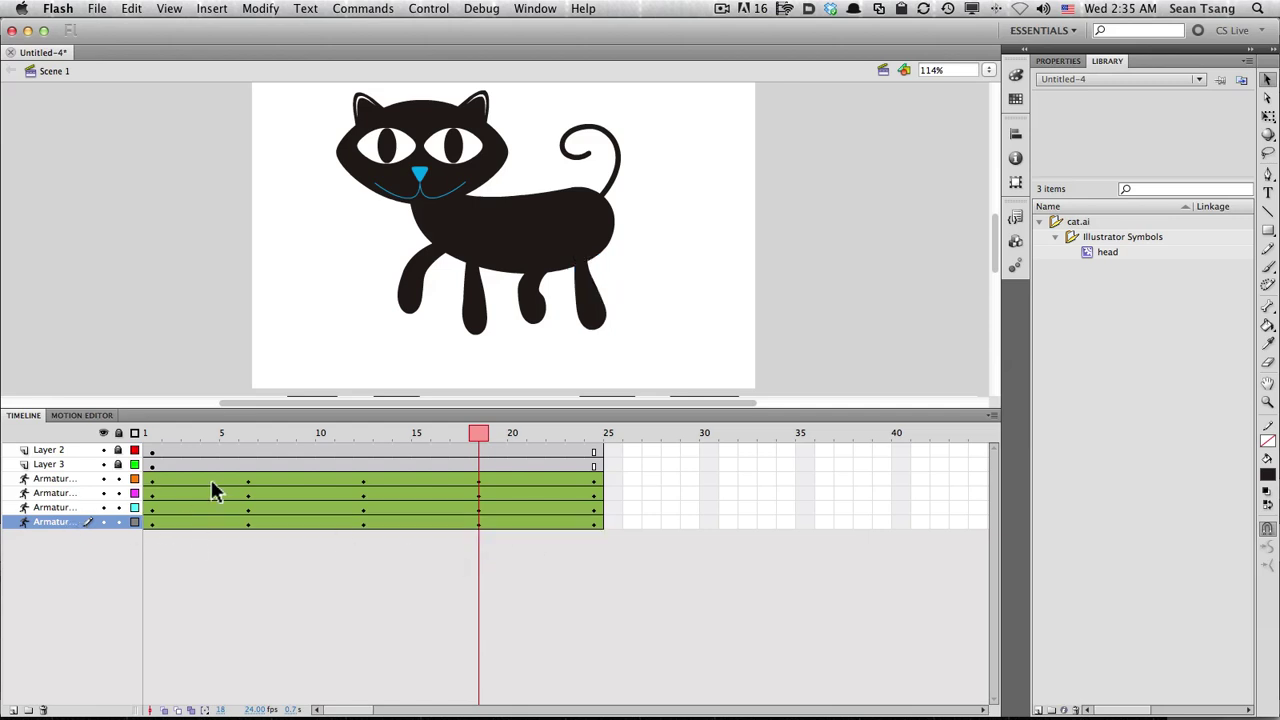
pyautogui.click(596, 480)
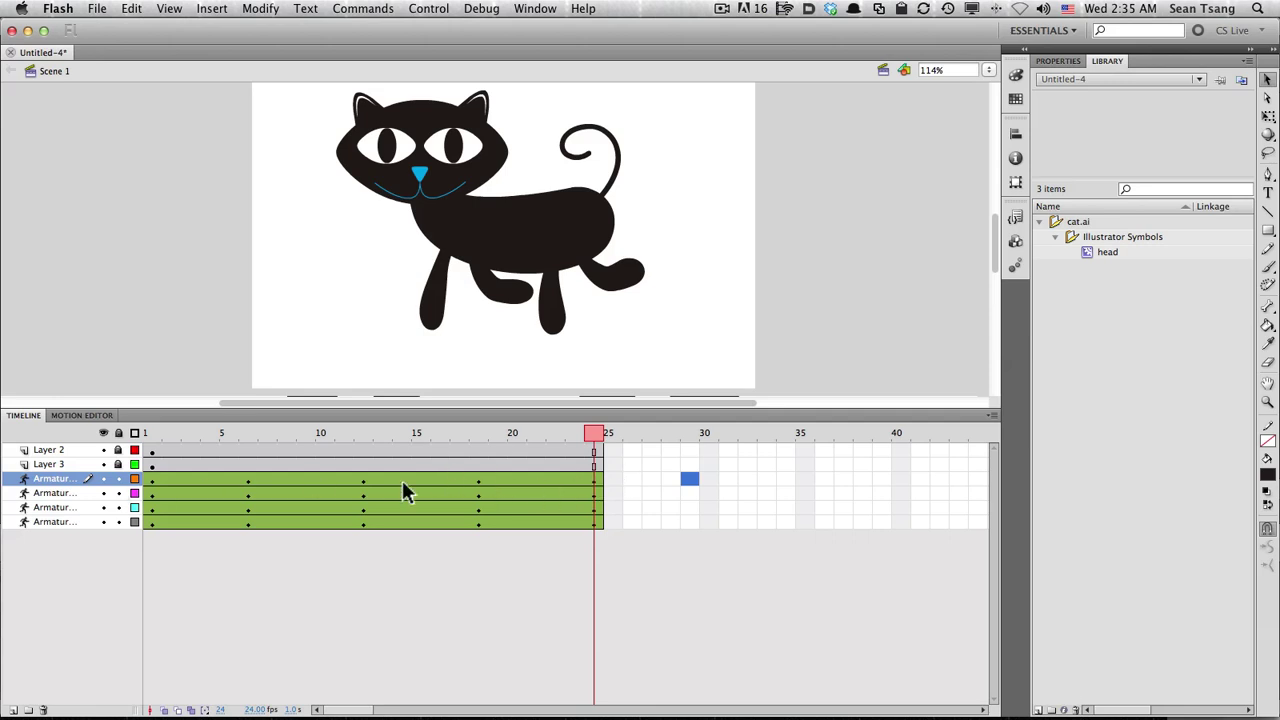
pyautogui.moveTo(603, 480); pyautogui.dragTo(795, 480)
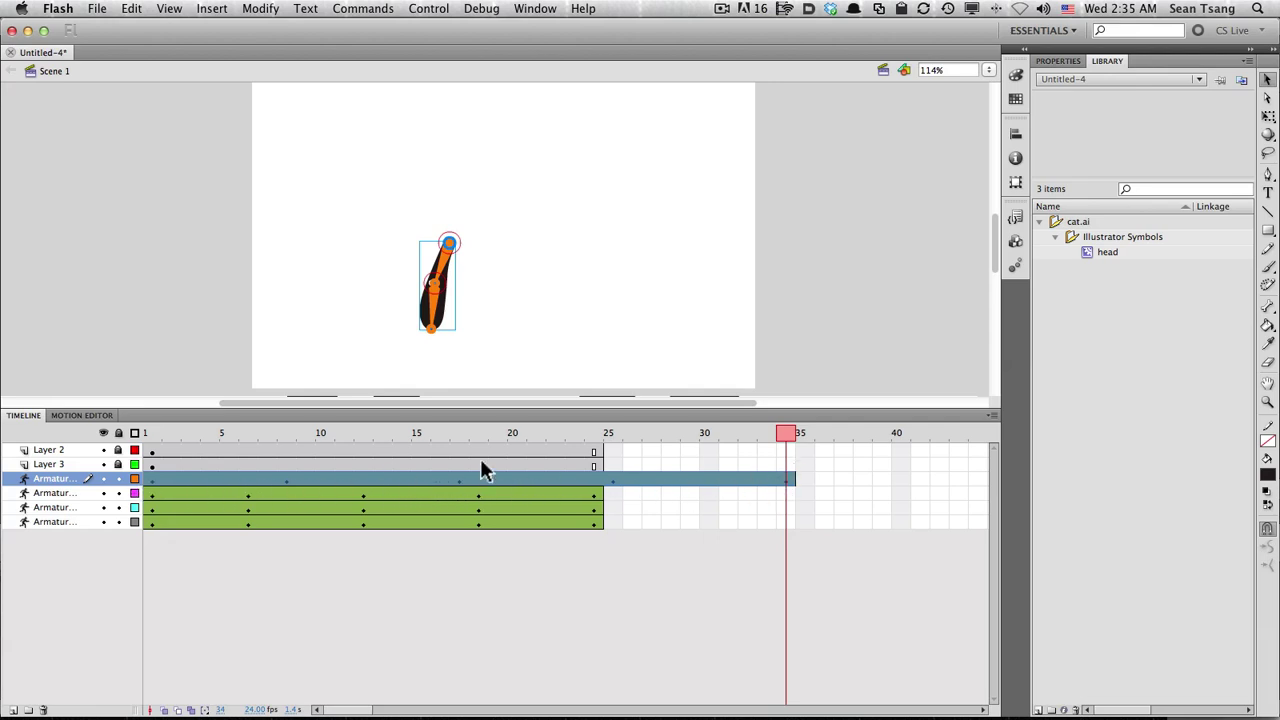
pyautogui.hotkey('ctrl', 'z')
pyautogui.moveTo(574, 479); pyautogui.dragTo(727, 486)
pyautogui.hotkey('ctrl', 'z')
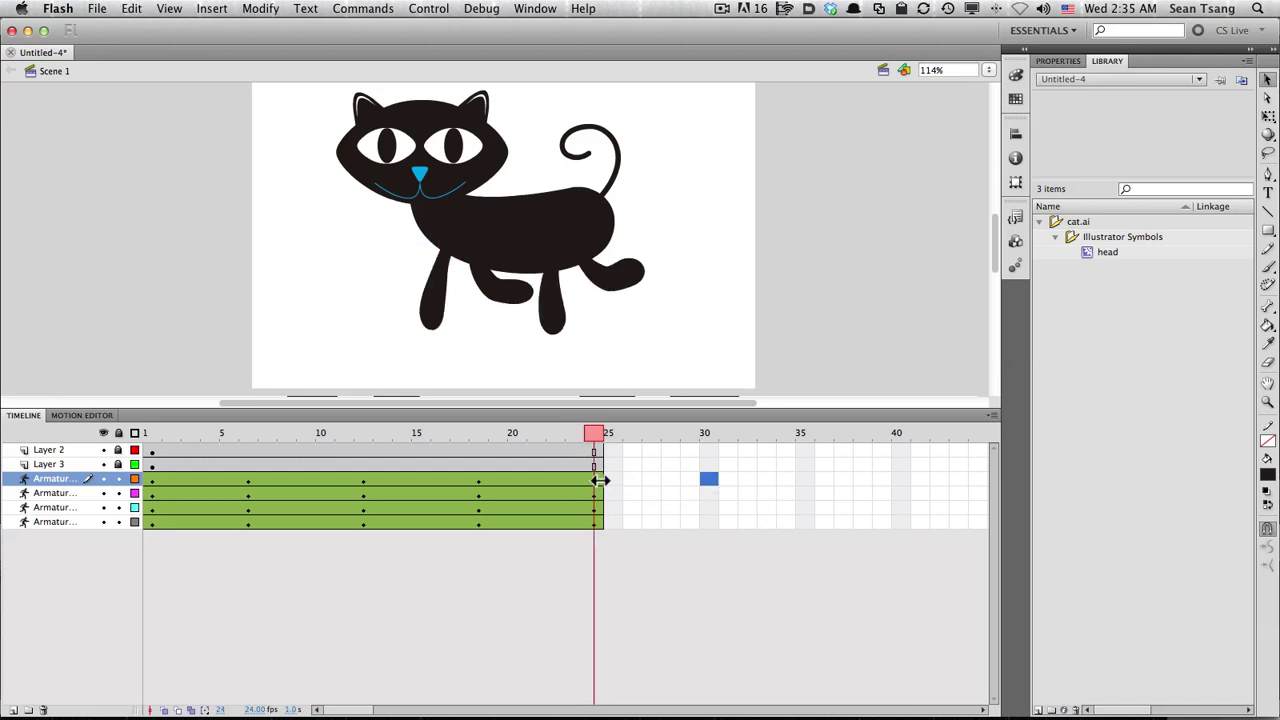
pyautogui.click(479, 479)
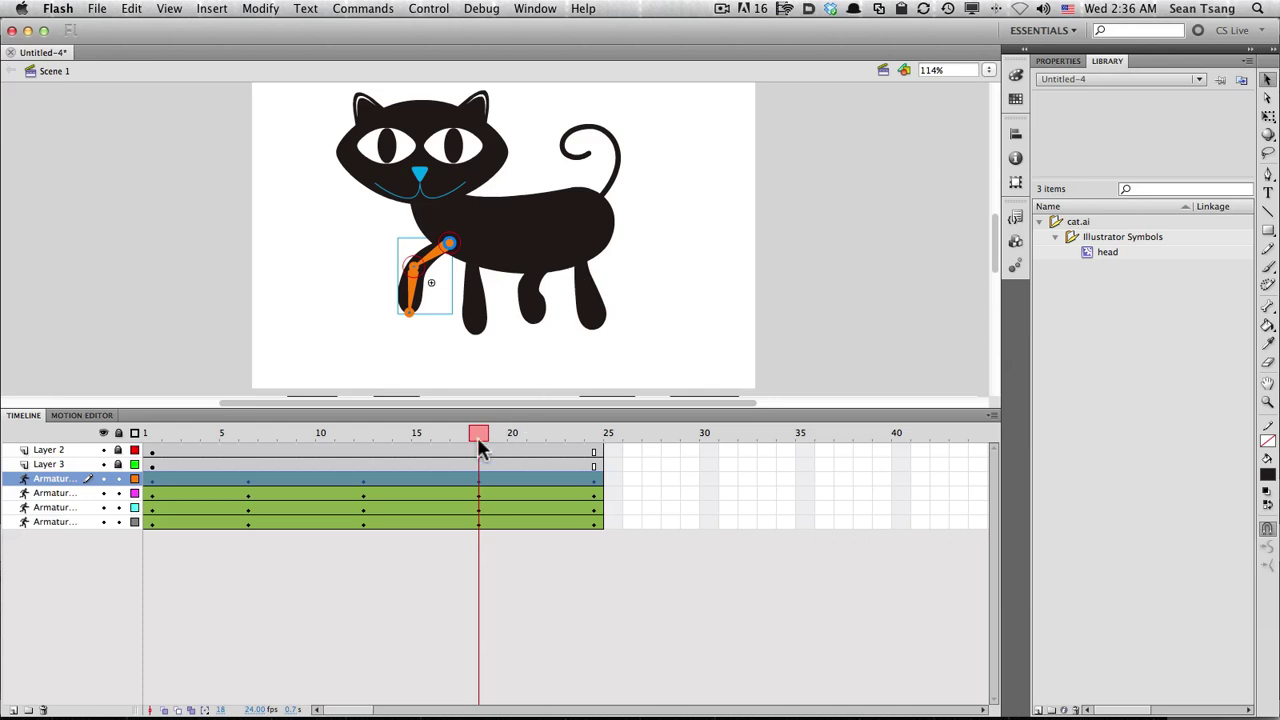
pyautogui.moveTo(477, 437)
pyautogui.mouseDown()
pyautogui.moveTo(155, 440)
pyautogui.moveTo(339, 447)
pyautogui.moveTo(583, 420)
pyautogui.moveTo(174, 442)
pyautogui.moveTo(613, 442)
pyautogui.moveTo(150, 441)
pyautogui.mouseUp()
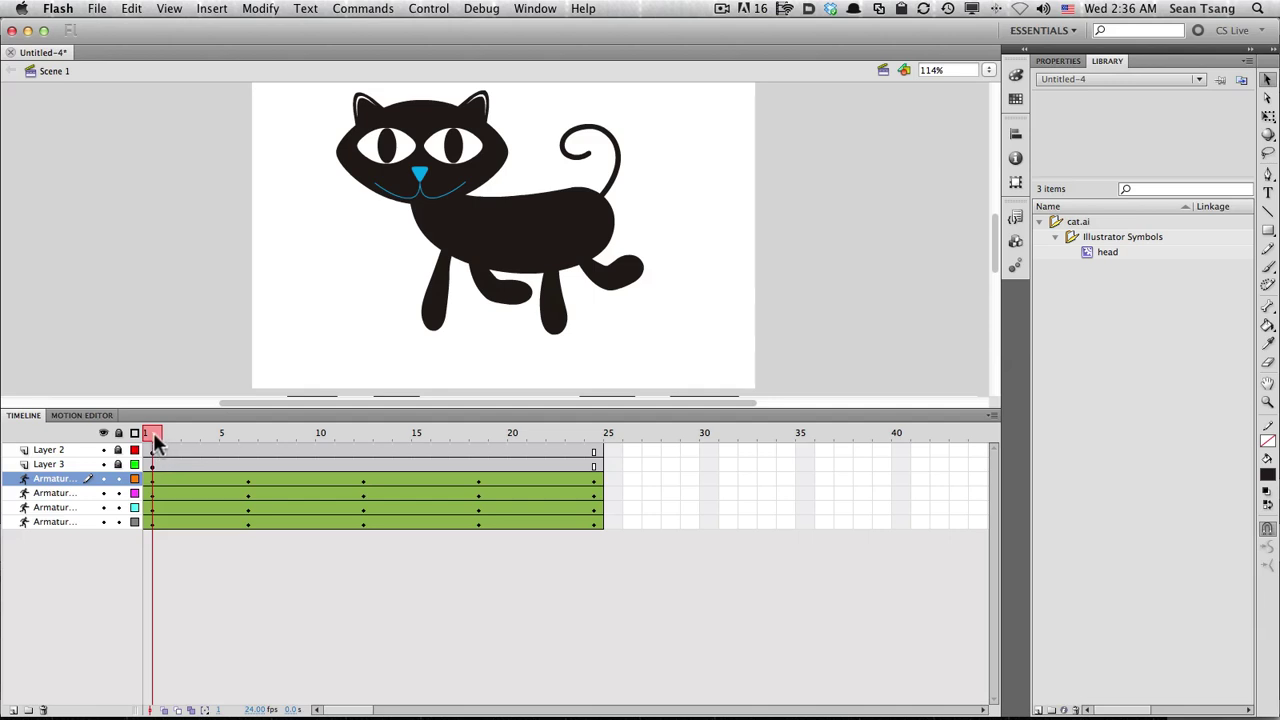
pyautogui.moveTo(153, 438)
pyautogui.mouseDown()
pyautogui.moveTo(584, 437)
pyautogui.moveTo(145, 437)
pyautogui.moveTo(610, 400)
pyautogui.moveTo(195, 437)
pyautogui.moveTo(568, 427)
pyautogui.moveTo(148, 432)
pyautogui.mouseUp()
pyautogui.click(600, 527)
pyautogui.click(669, 521)
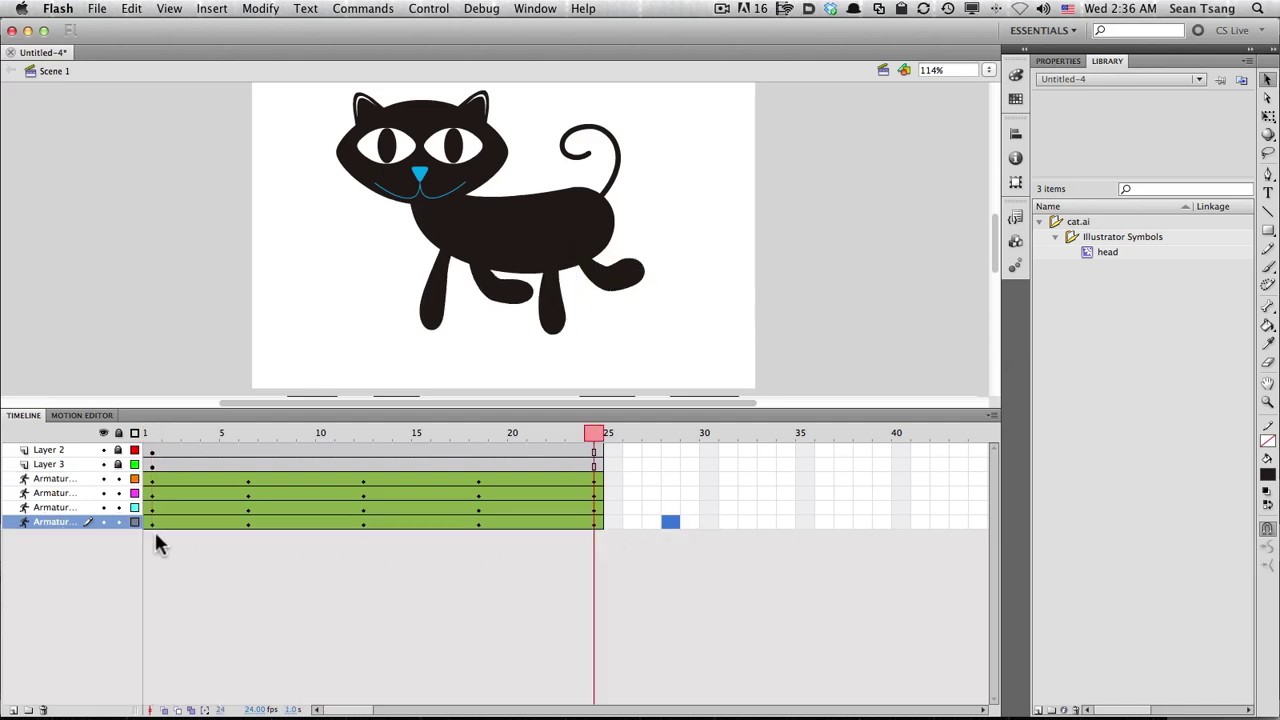
pyautogui.click(600, 523)
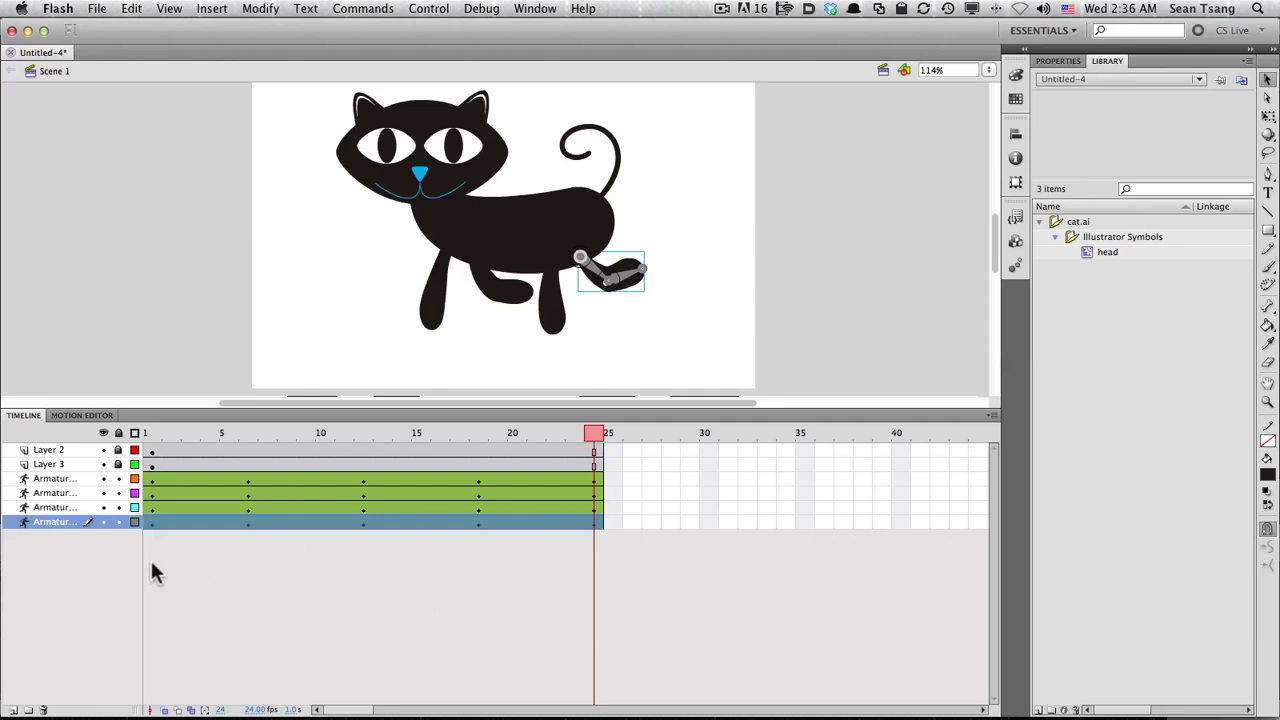
# Convert the bottom Armature layer's hind-leg span to frame-by-frame animation
pyautogui.rightClick(398, 522)
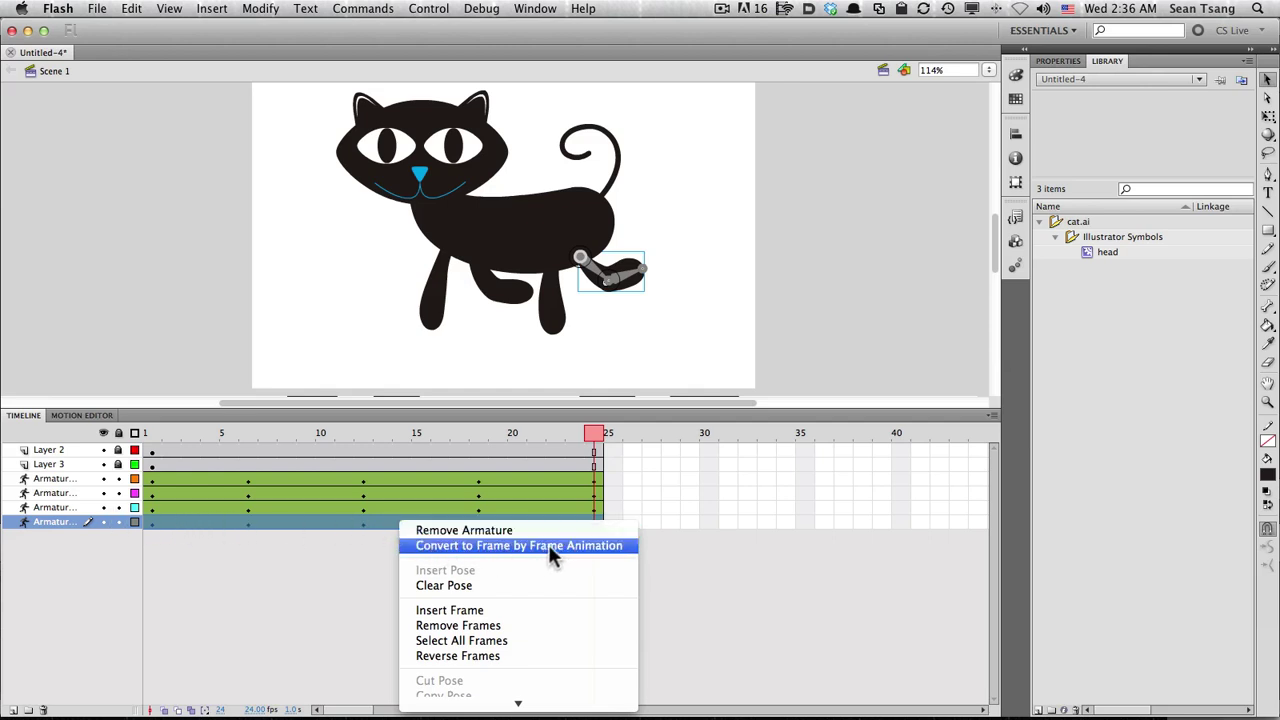
pyautogui.click(586, 545)
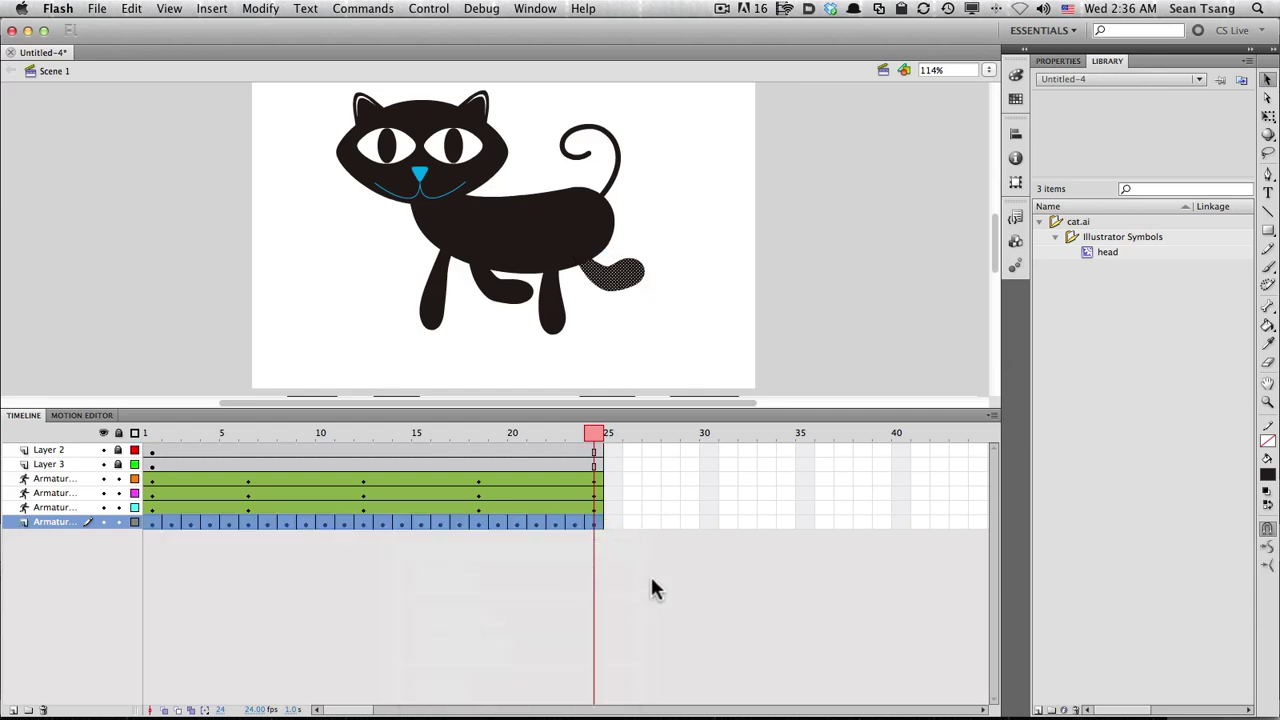
pyautogui.click(557, 508)
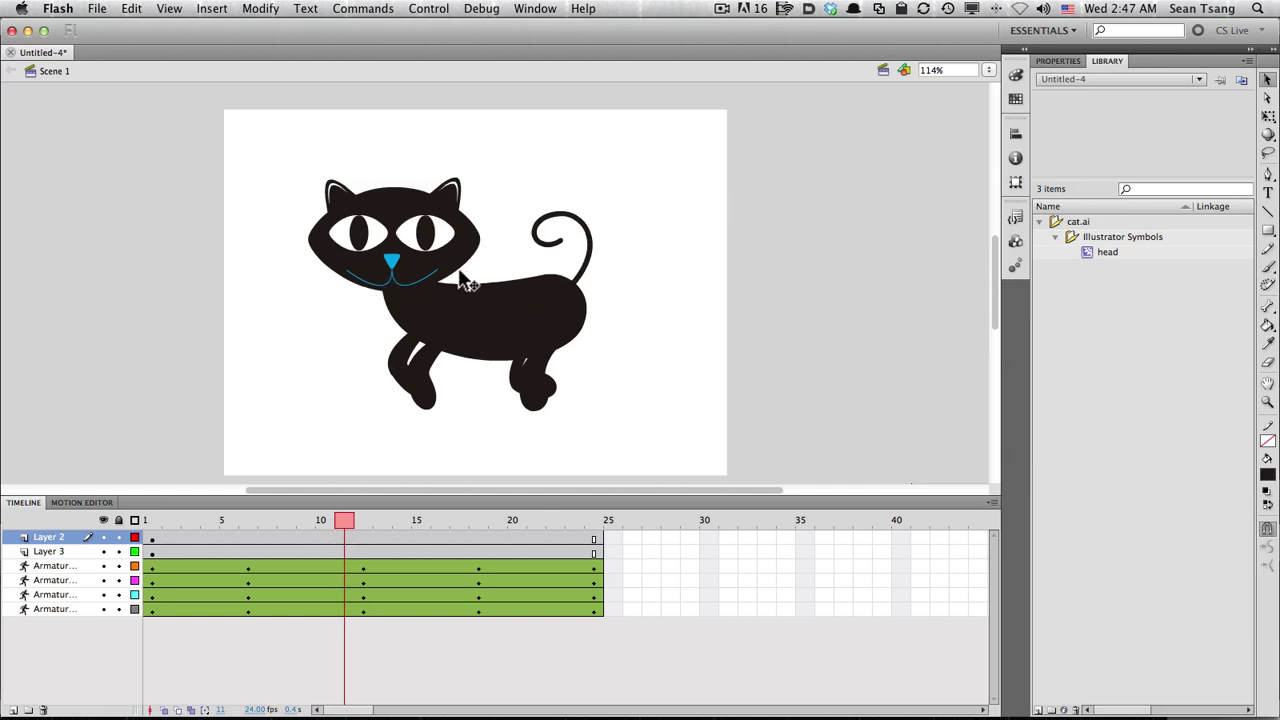
pyautogui.click(540, 392)
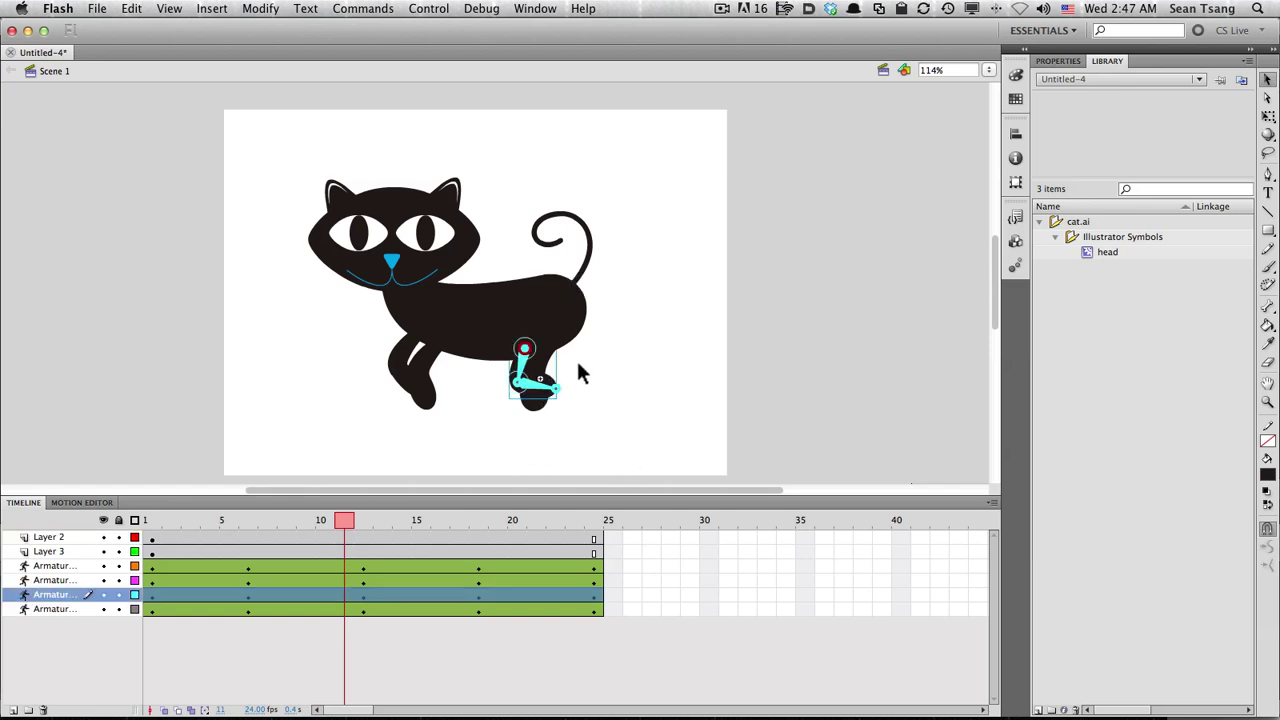
pyautogui.click(406, 364)
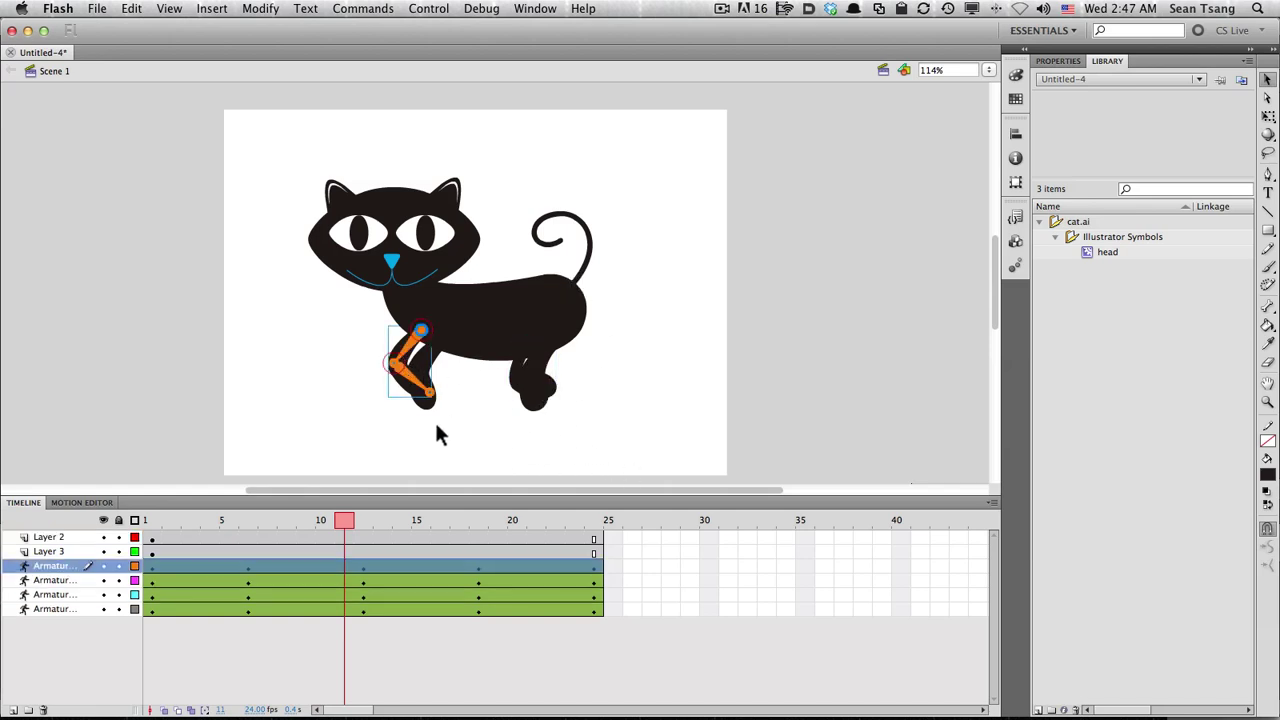
pyautogui.moveTo(426, 390); pyautogui.dragTo(400, 368)
pyautogui.moveTo(426, 392); pyautogui.dragTo(424, 390)
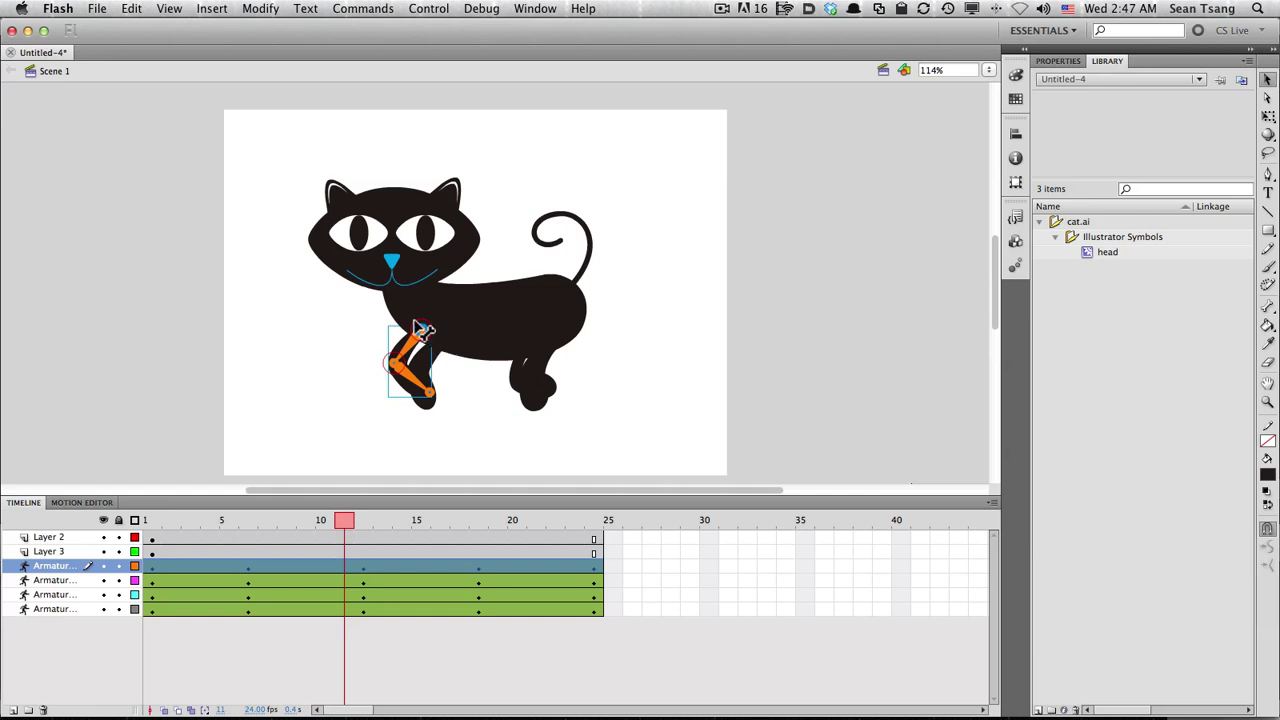